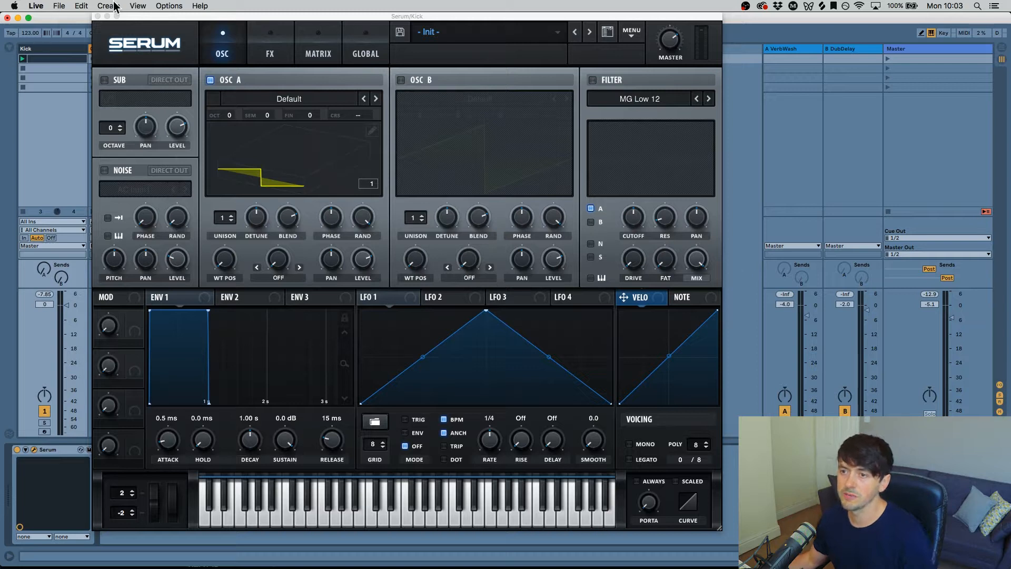
- Move the Serum window aside, open the Kick clip's view and hide Live's detail view
drag(143, 16, 154, 15)
click(43, 57)
click(43, 57)
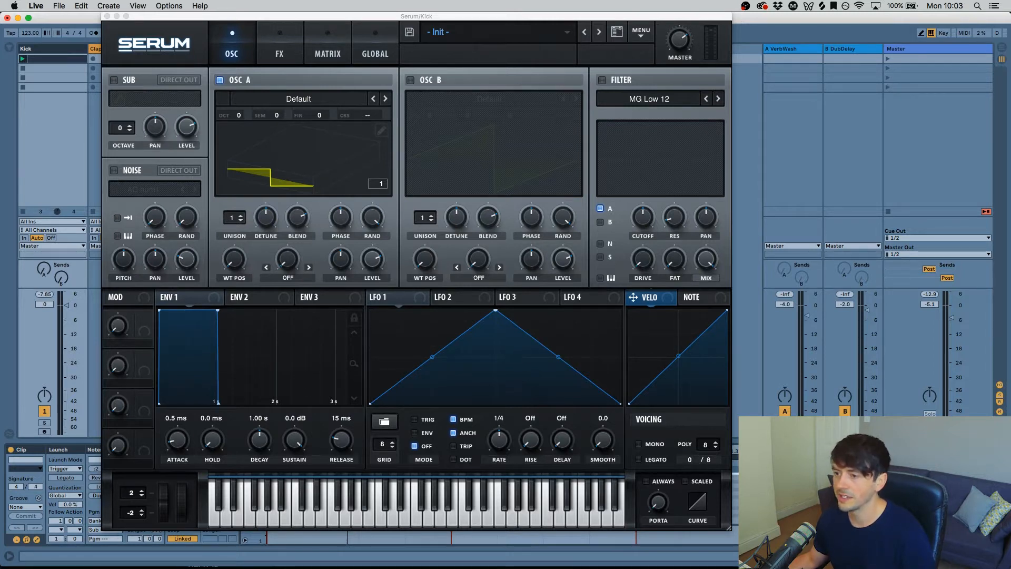
key(alt+super+l)
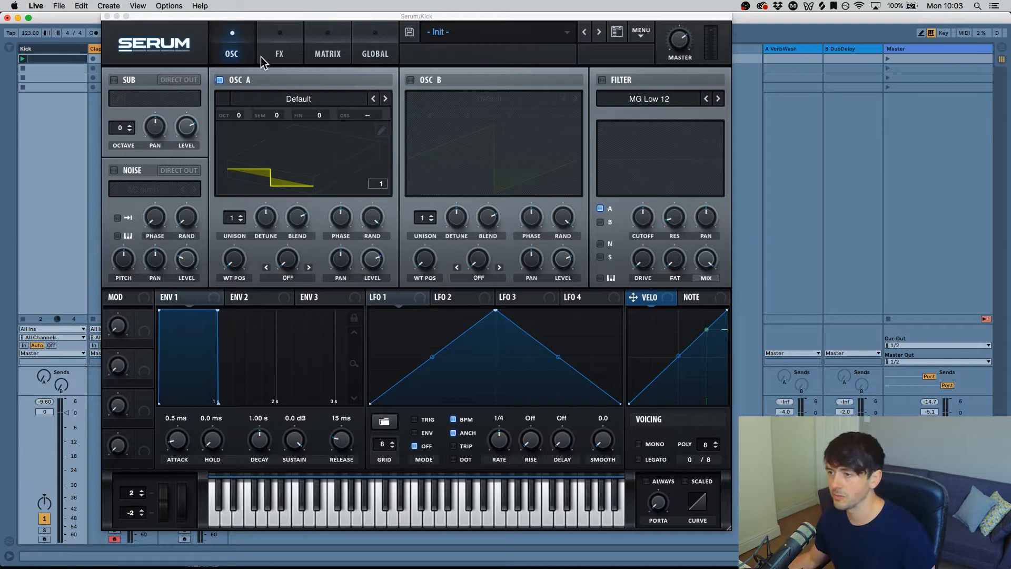
- Load the Analog_BD_Sin wavetable from the Analog category into oscillator A and test its wavetable position
click(299, 100)
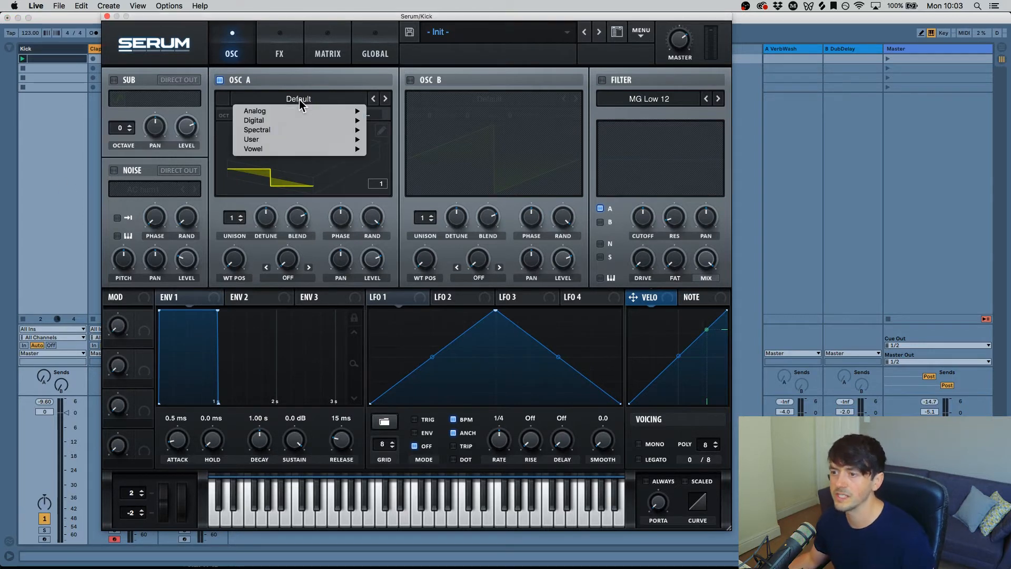
mouse_move(296, 109)
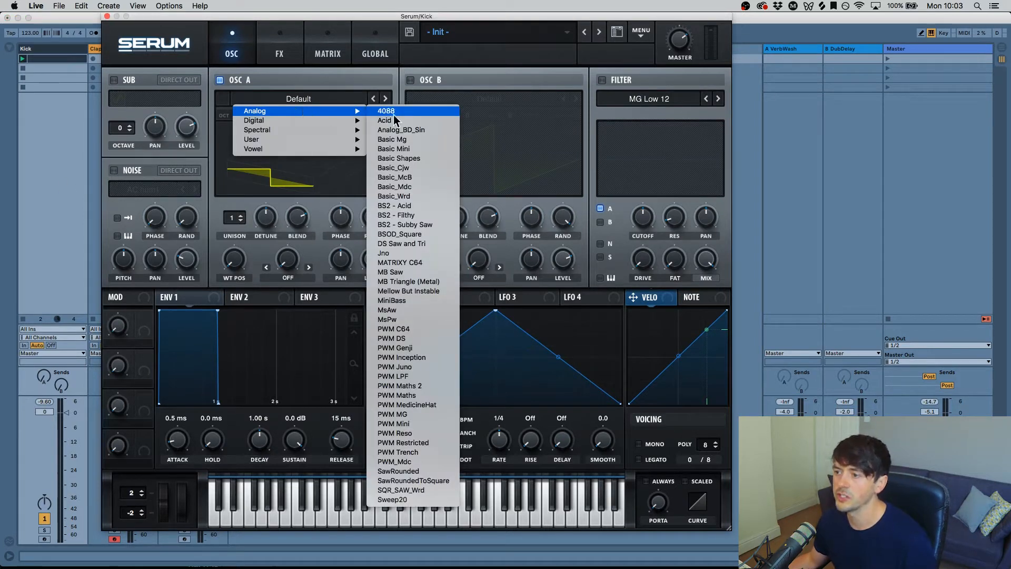
click(436, 130)
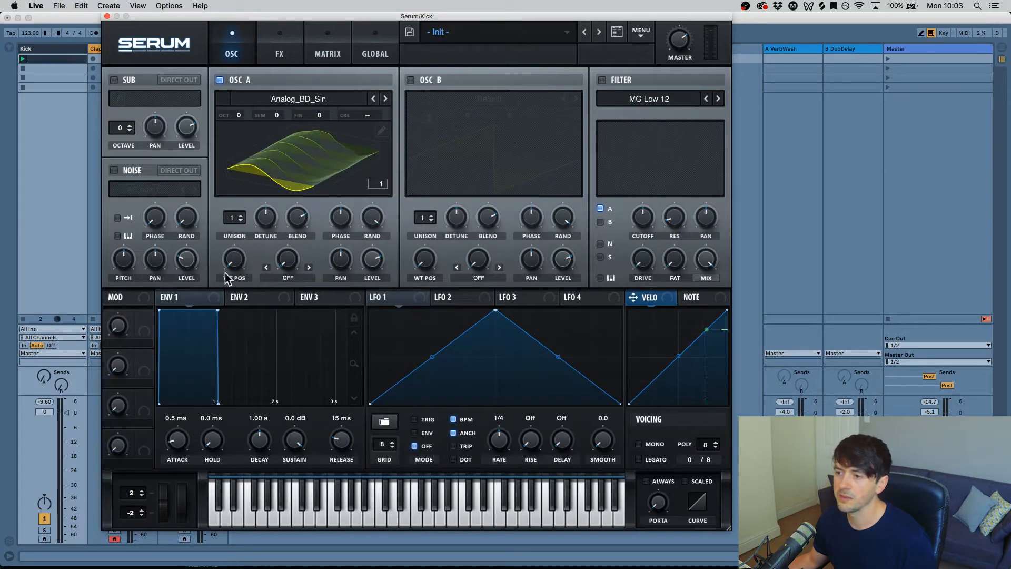
mouse_move(234, 261)
mouse_down()
mouse_move(233, 131)
mouse_move(238, 260)
mouse_up()
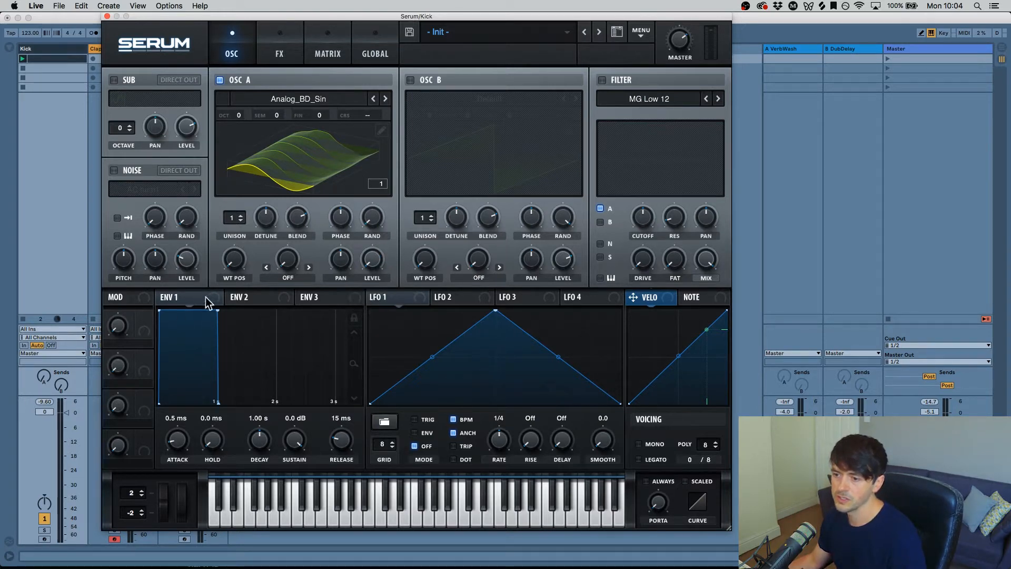
- Map Env 1 to oscillator A's level and set its sustain to -∞ dB, decay to 431 ms and release to 176 ms
drag(163, 299, 376, 269)
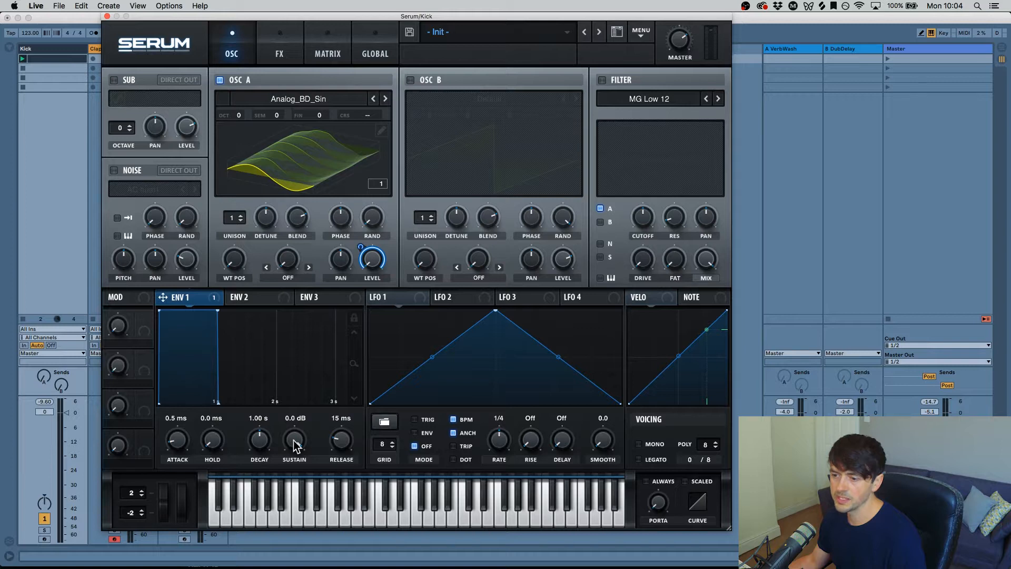
drag(295, 441, 295, 475)
drag(259, 429, 255, 444)
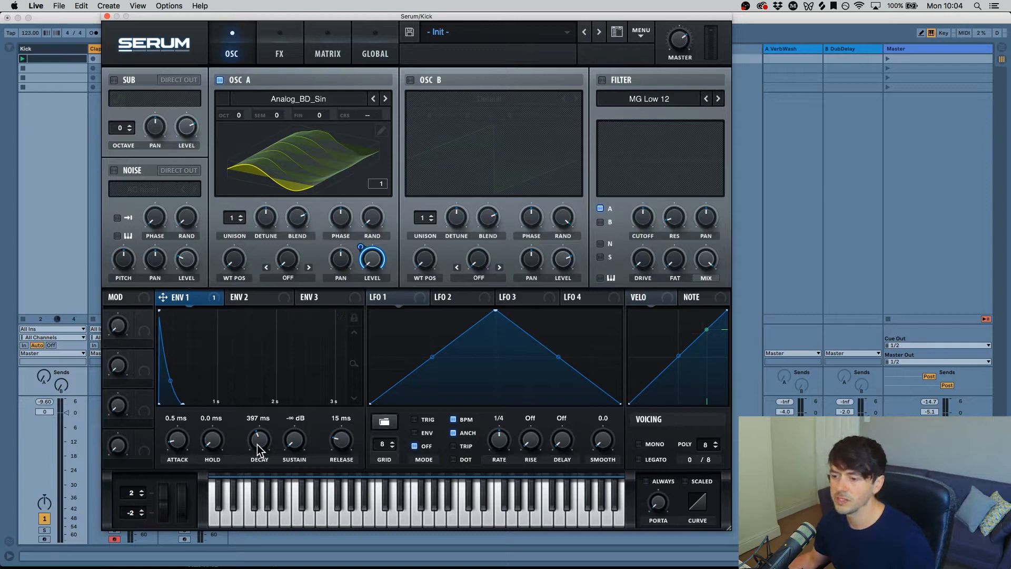
mouse_move(260, 442)
mouse_down()
mouse_move(261, 420)
mouse_move(266, 445)
mouse_up()
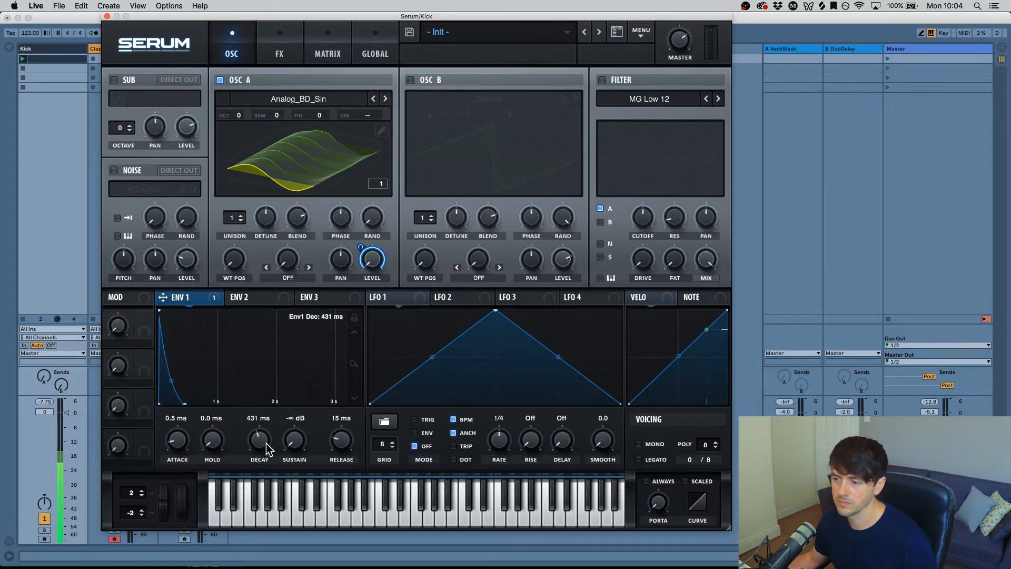
drag(342, 441, 343, 427)
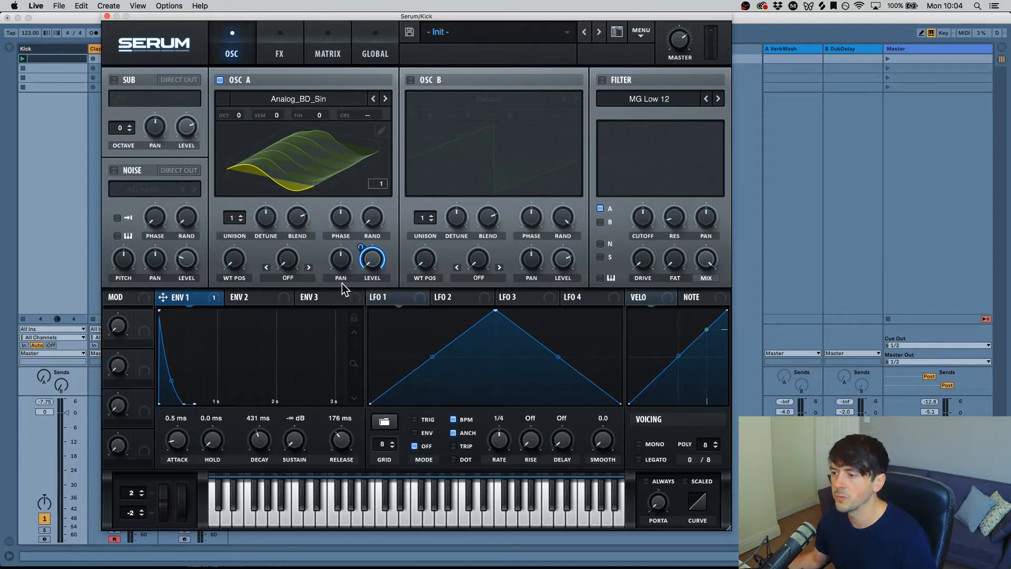
- Switch LFO 1 to ENV mode and shift its peak to the very start for a straight falling ramp
click(423, 301)
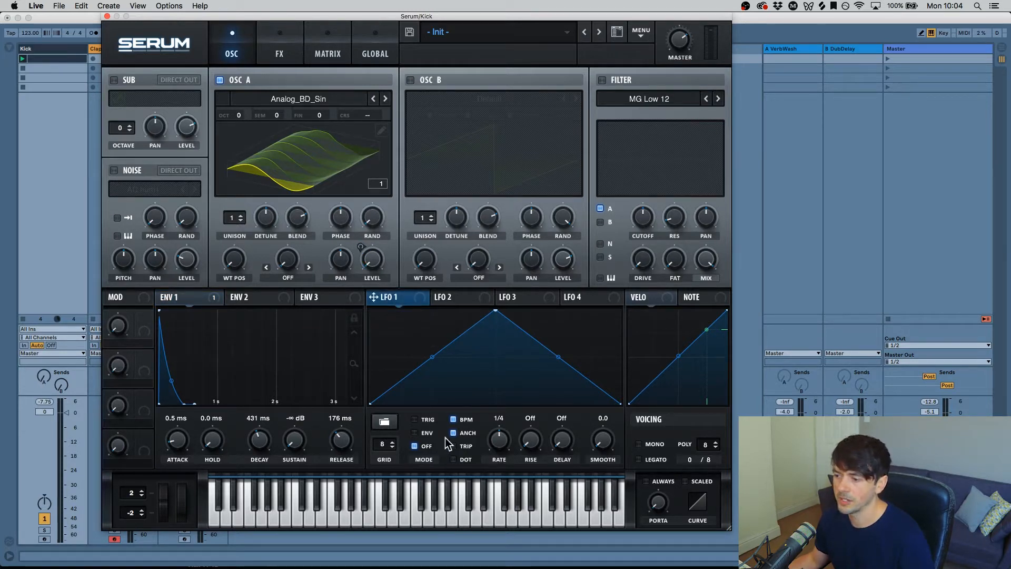
click(415, 433)
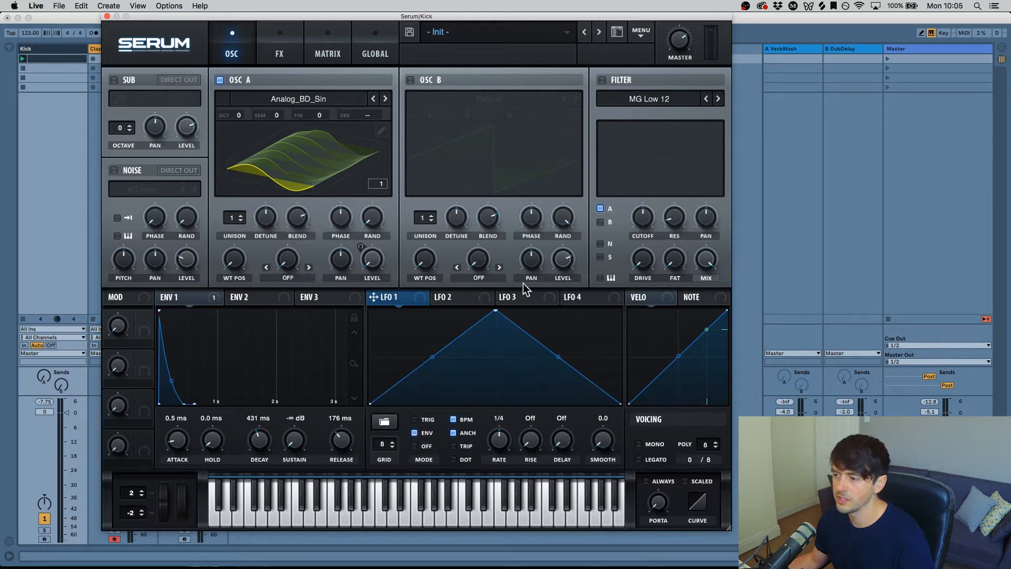
drag(496, 312, 346, 293)
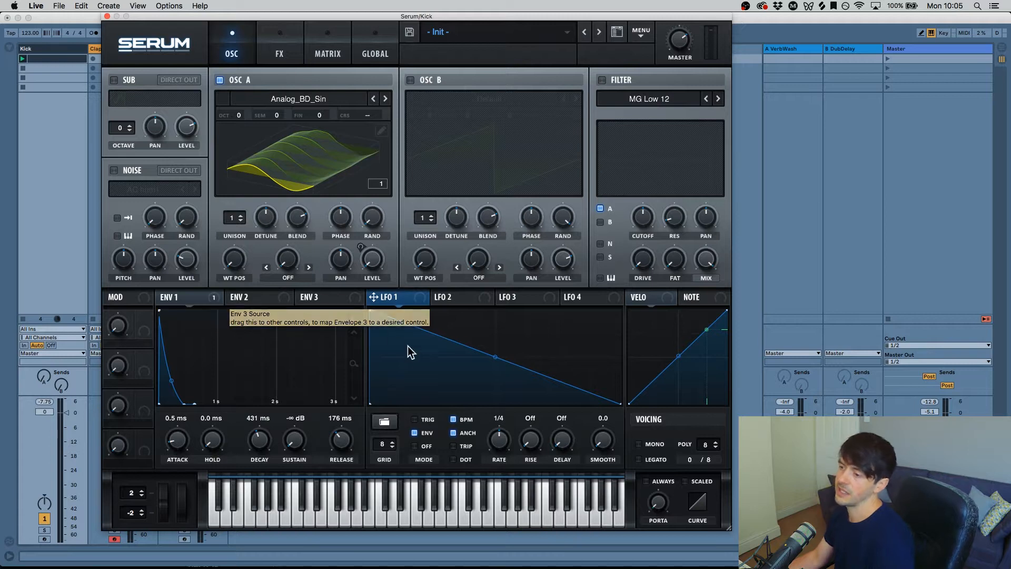
- Add a point to LFO 1 near the beginning of its baseline and bend the initial drop into a steep concave curve
double_click(433, 336)
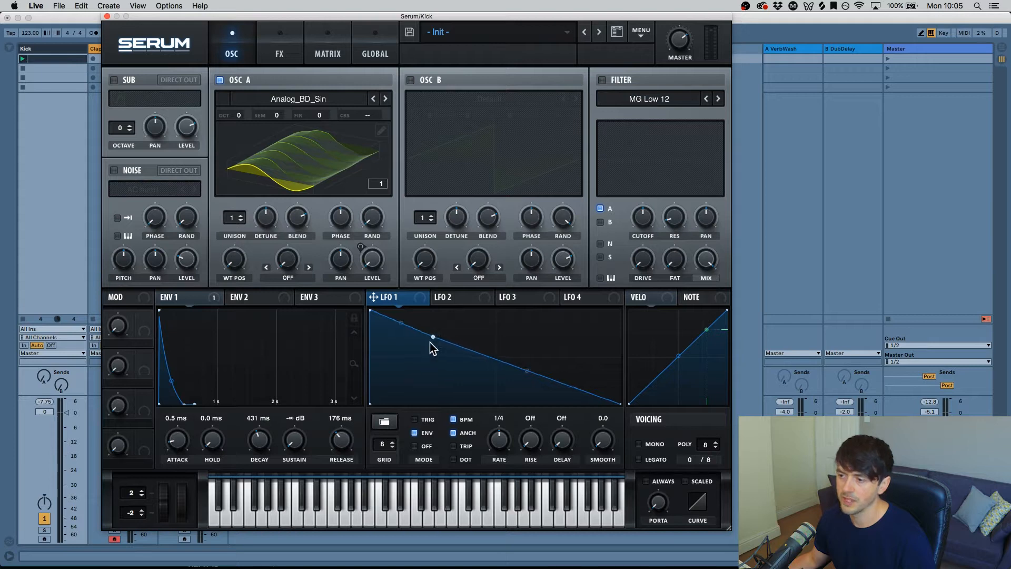
drag(429, 343, 383, 398)
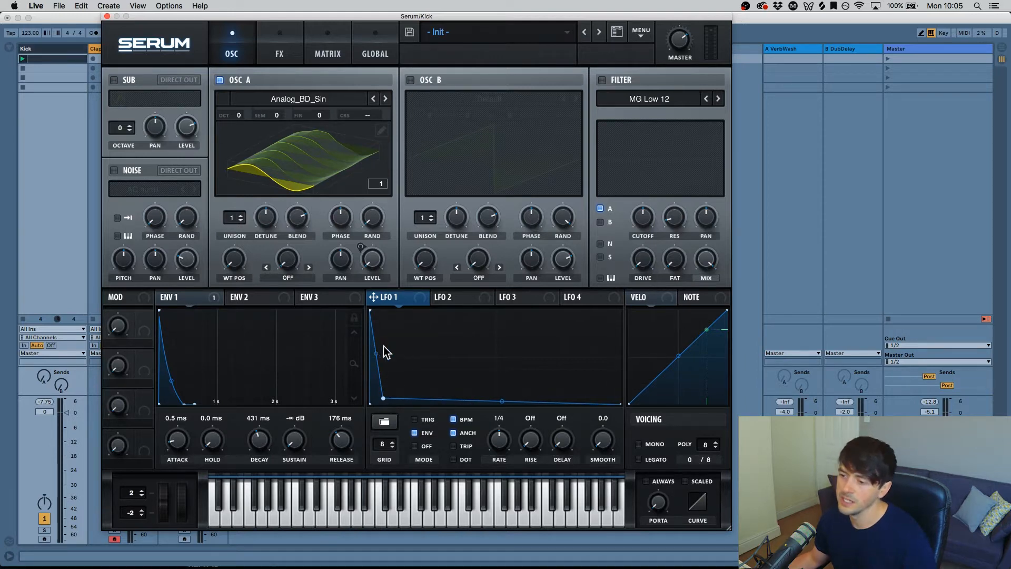
drag(383, 398, 382, 399)
drag(375, 355, 388, 400)
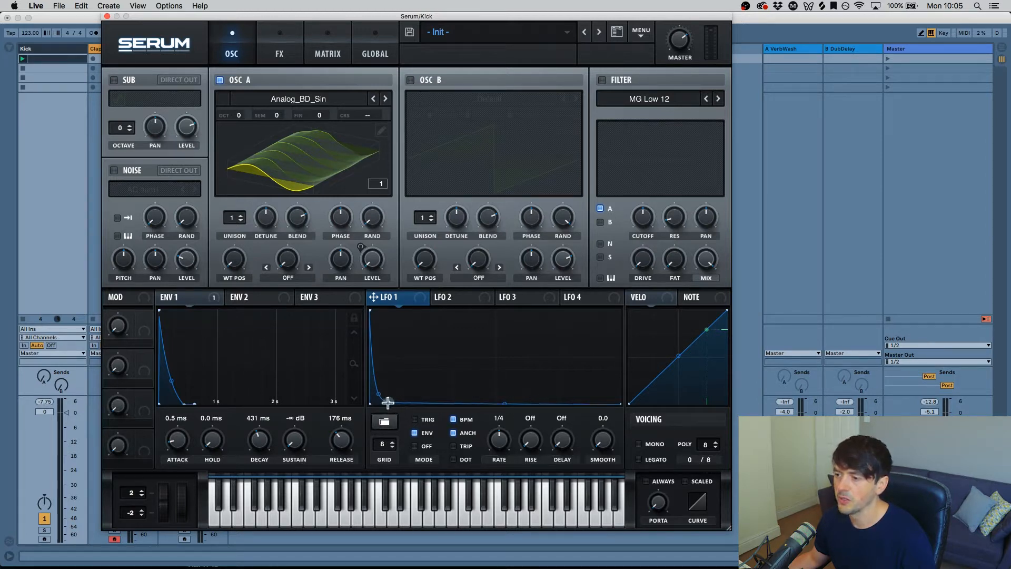
- Assign LFO 1 to oscillator A's coarse pitch and adjust the modulation depth
drag(374, 298, 379, 103)
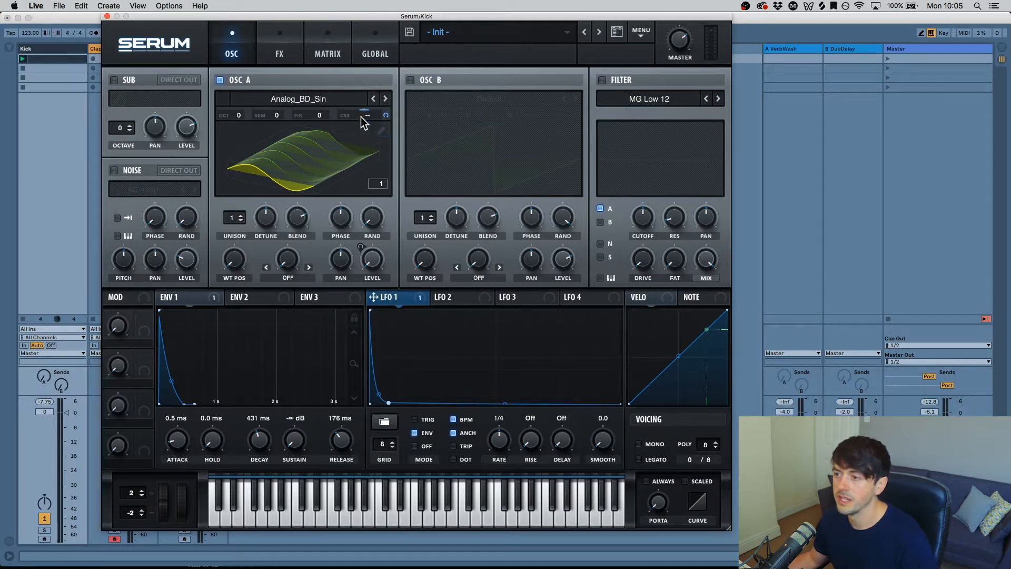
mouse_move(382, 113)
mouse_down()
mouse_move(393, 61)
mouse_move(388, 111)
mouse_up()
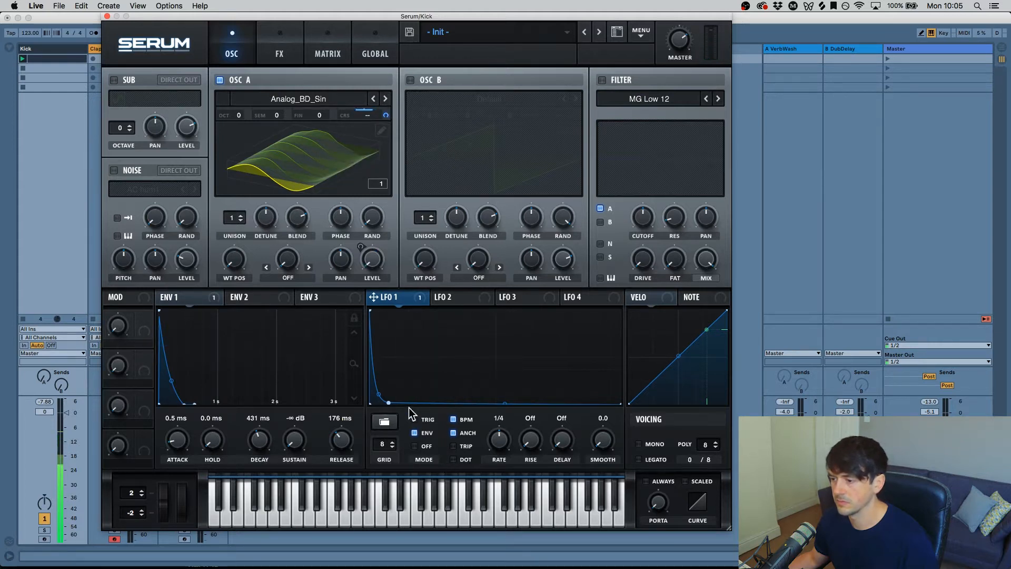
- Move LFO 1's lower point slightly earlier and set Env 1's decay to 441 ms
mouse_move(390, 404)
mouse_down()
mouse_move(406, 399)
mouse_move(380, 402)
mouse_up()
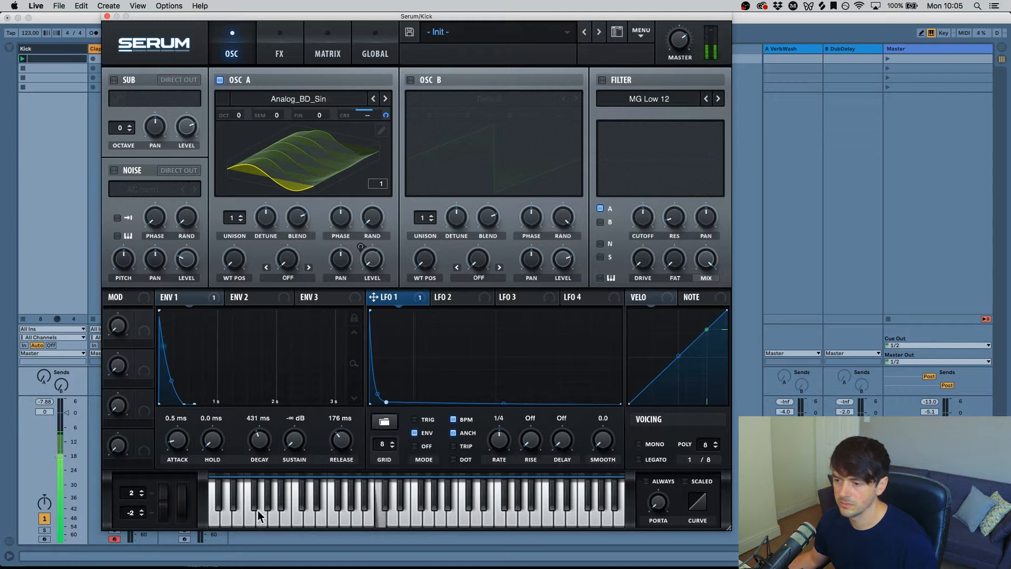
drag(262, 439, 264, 439)
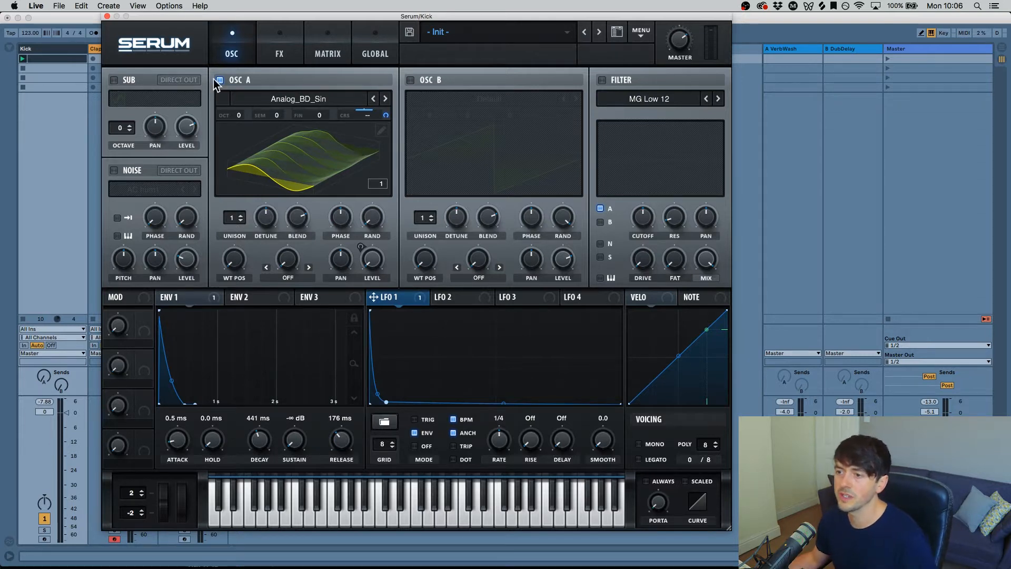
- Tune oscillator A to octave -1 and +4 semitones, readjusting the LFO 1 pitch modulation amount
mouse_move(238, 120)
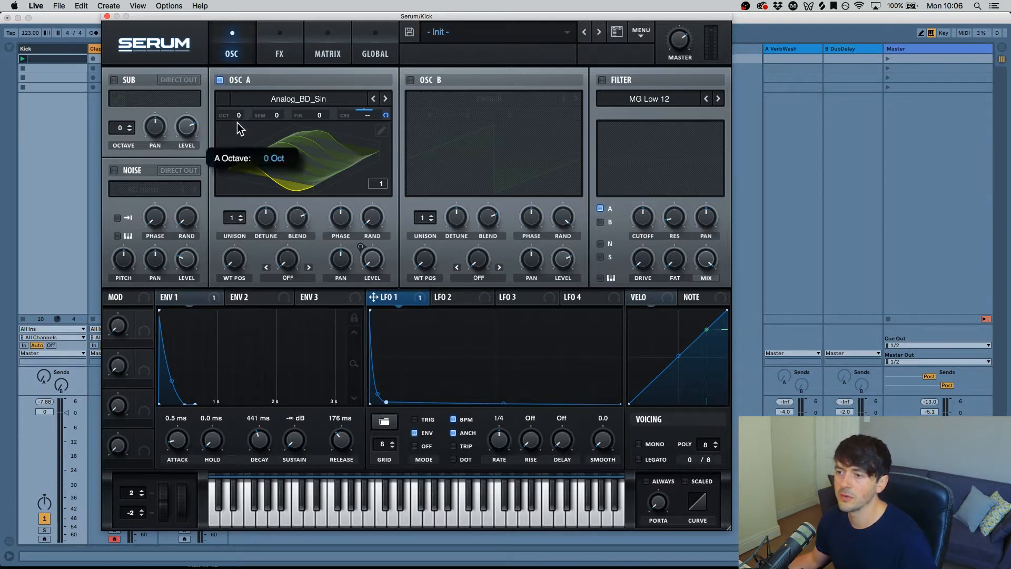
drag(237, 123, 240, 132)
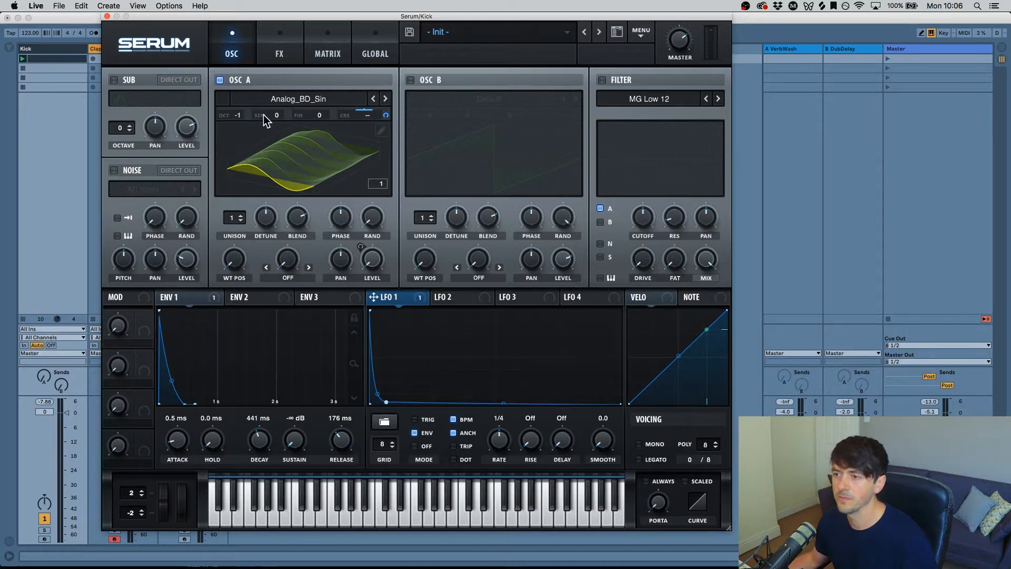
drag(290, 117, 279, 86)
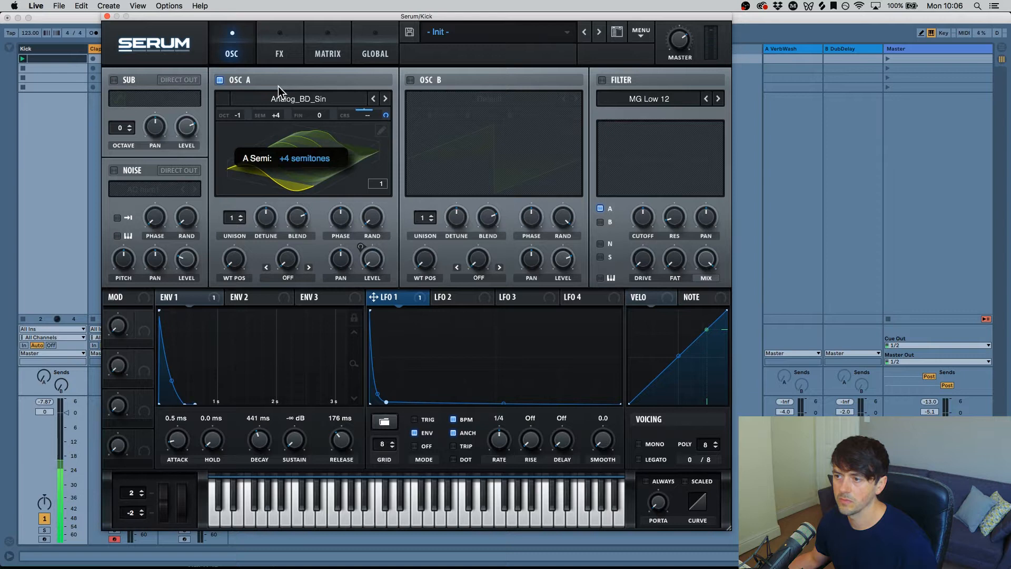
mouse_move(386, 115)
mouse_down()
mouse_move(386, 124)
mouse_move(379, 115)
mouse_up()
mouse_move(275, 115)
mouse_down()
mouse_move(280, 84)
mouse_move(280, 118)
mouse_up()
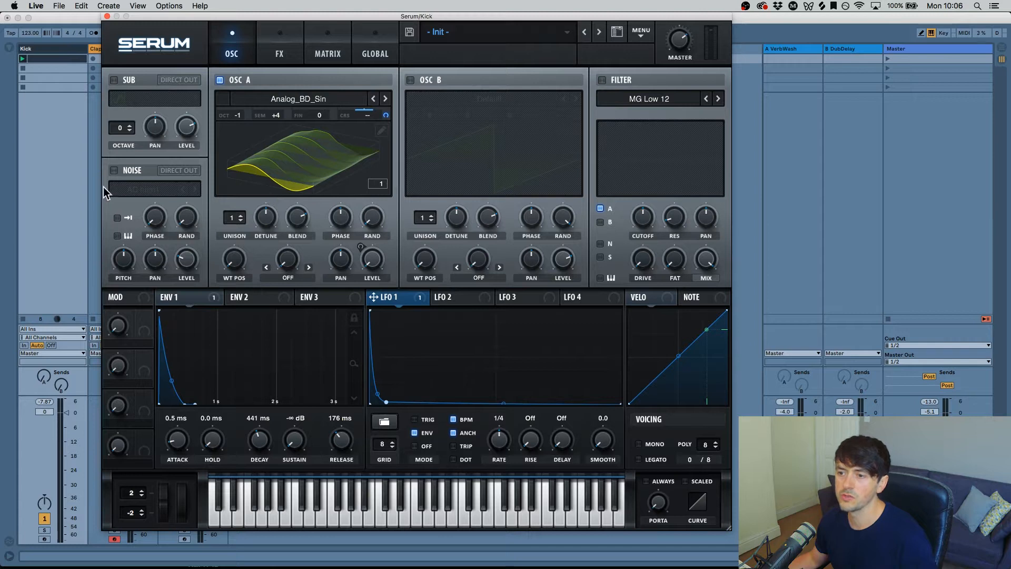
- Enable the noise oscillator with AC hum1 and map Env 2 to its level, adjusting the modulation amount
click(113, 169)
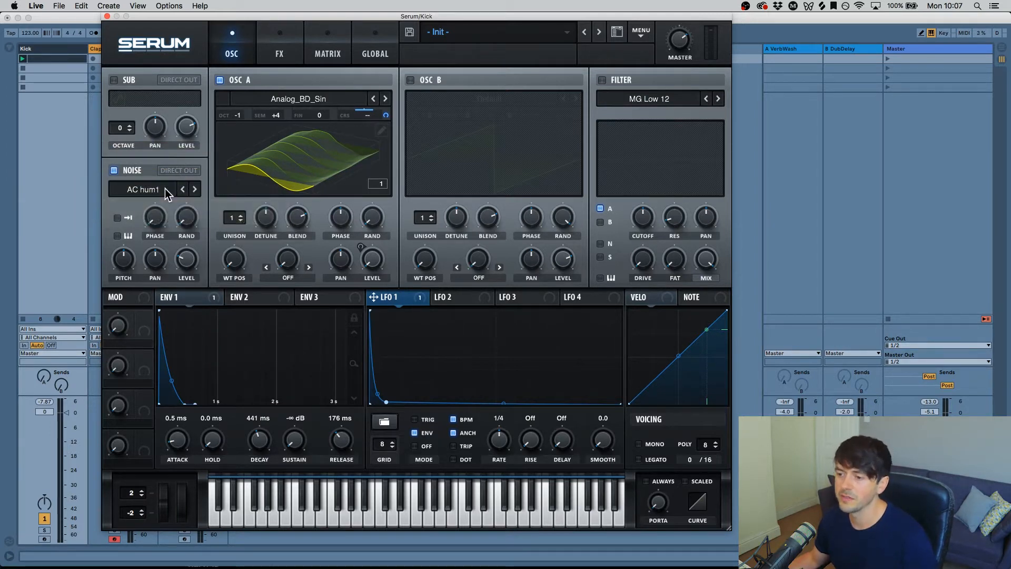
click(248, 297)
drag(232, 297, 186, 259)
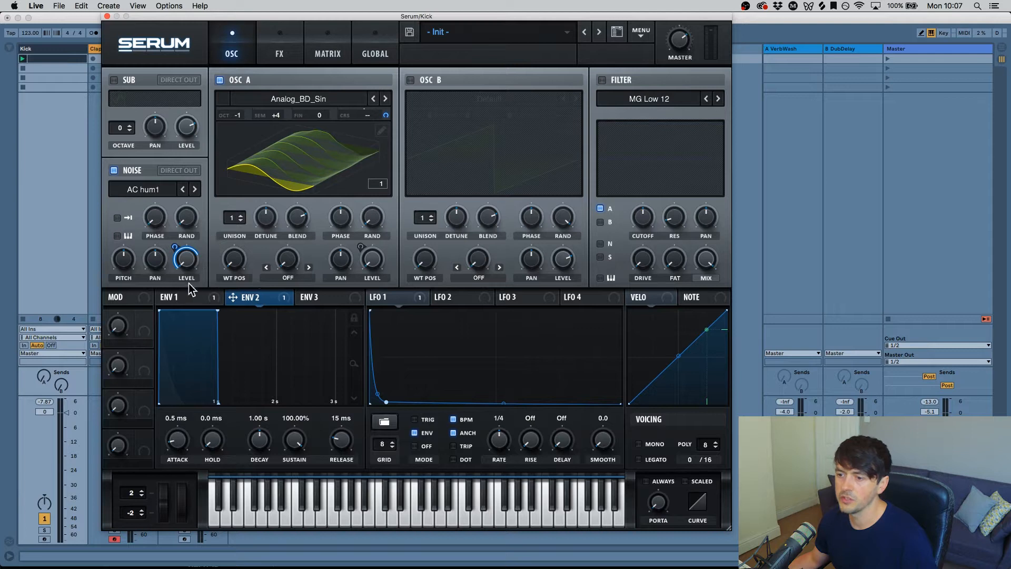
click(185, 297)
click(249, 296)
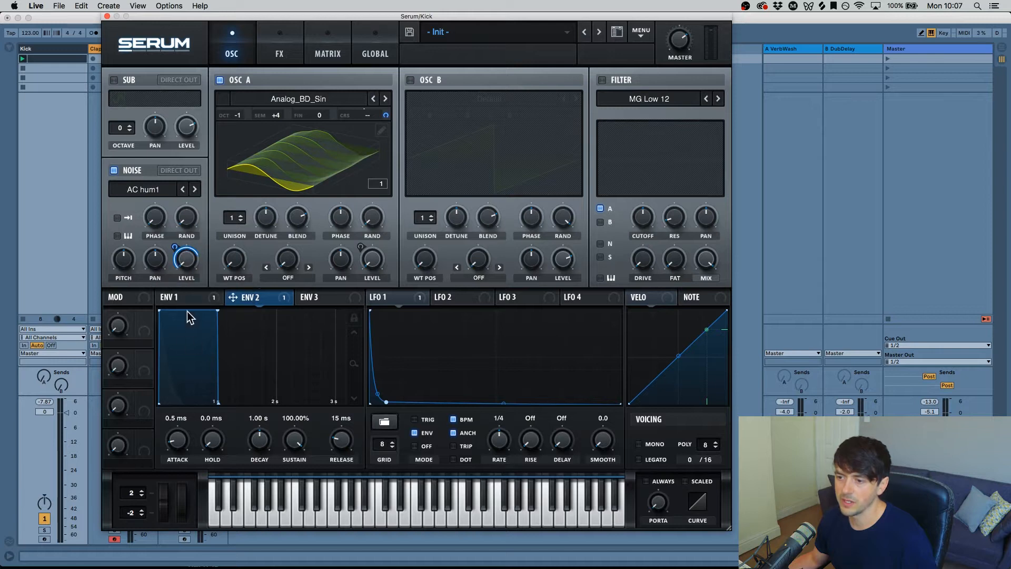
mouse_move(175, 249)
mouse_down()
mouse_move(169, 223)
mouse_move(163, 256)
mouse_up()
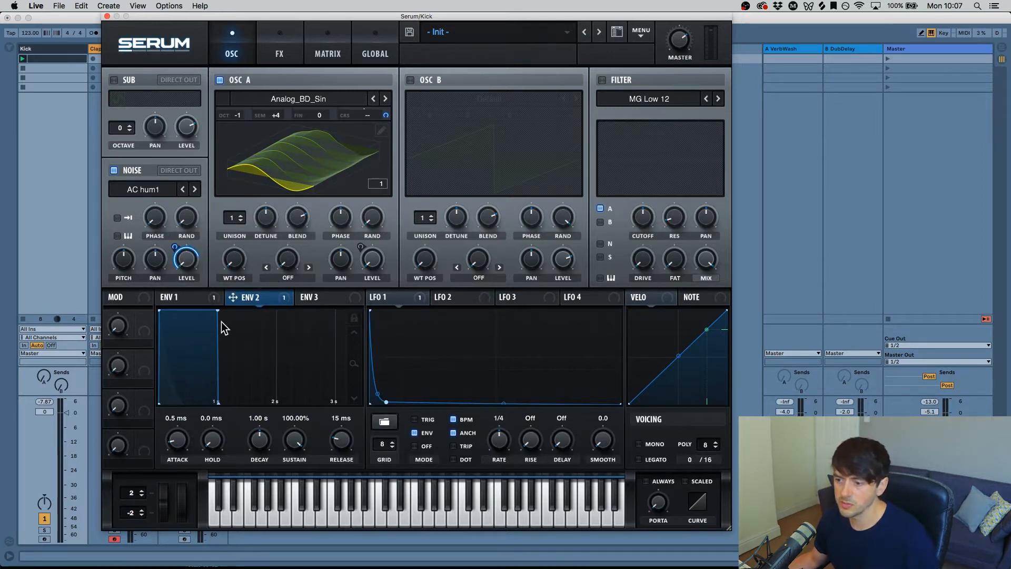
- Set Env 2's sustain to 0% and decay to 42 ms, and fine-tune its modulation amount on the noise level
drag(297, 439, 287, 524)
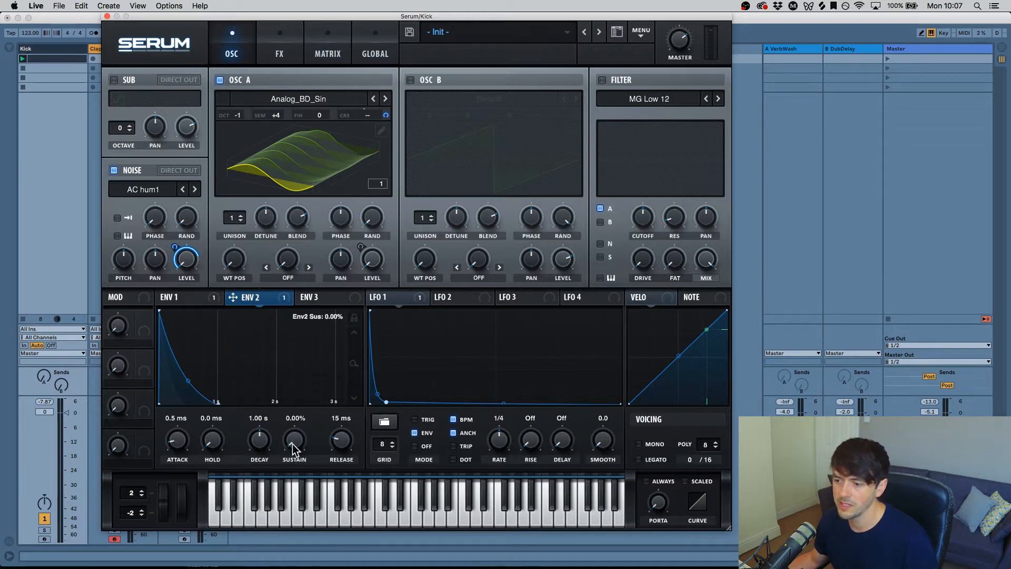
drag(260, 437, 251, 453)
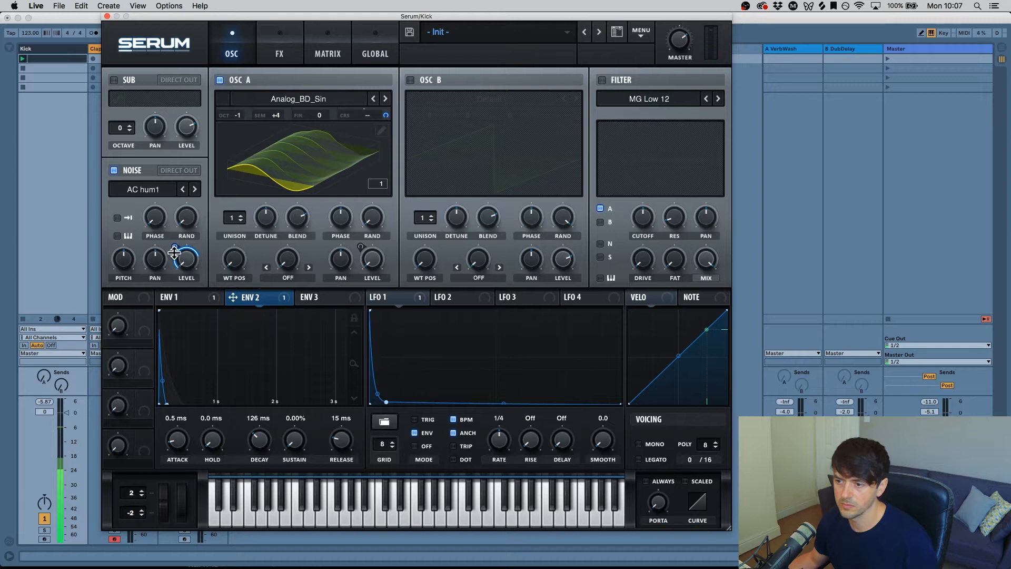
drag(174, 253, 176, 255)
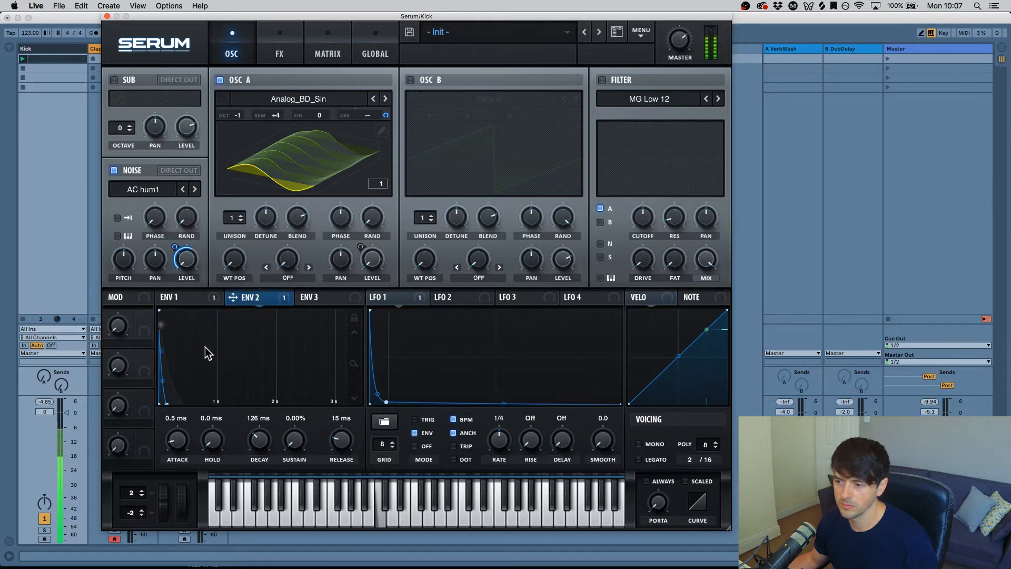
drag(247, 431, 257, 448)
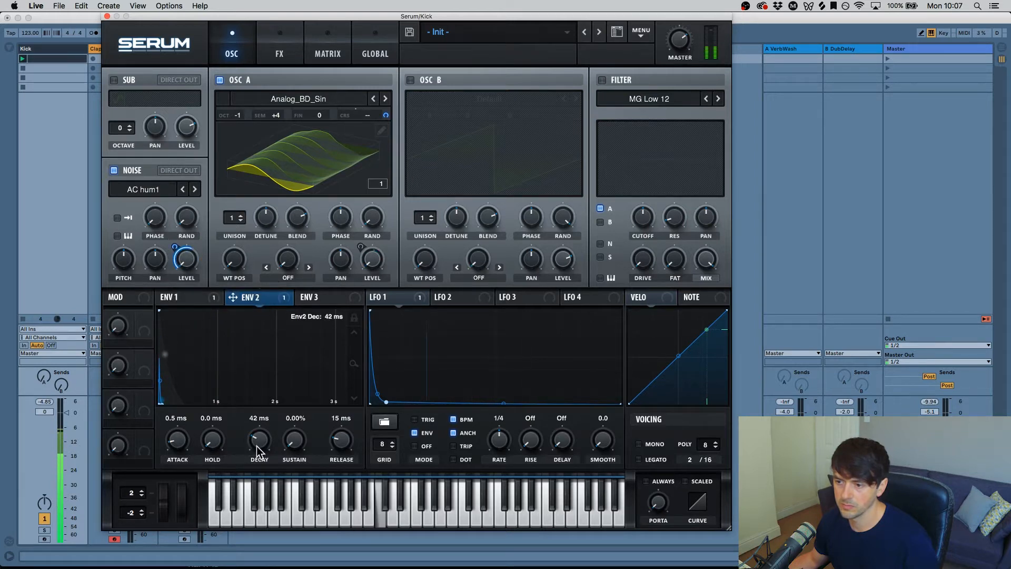
drag(175, 248, 134, 251)
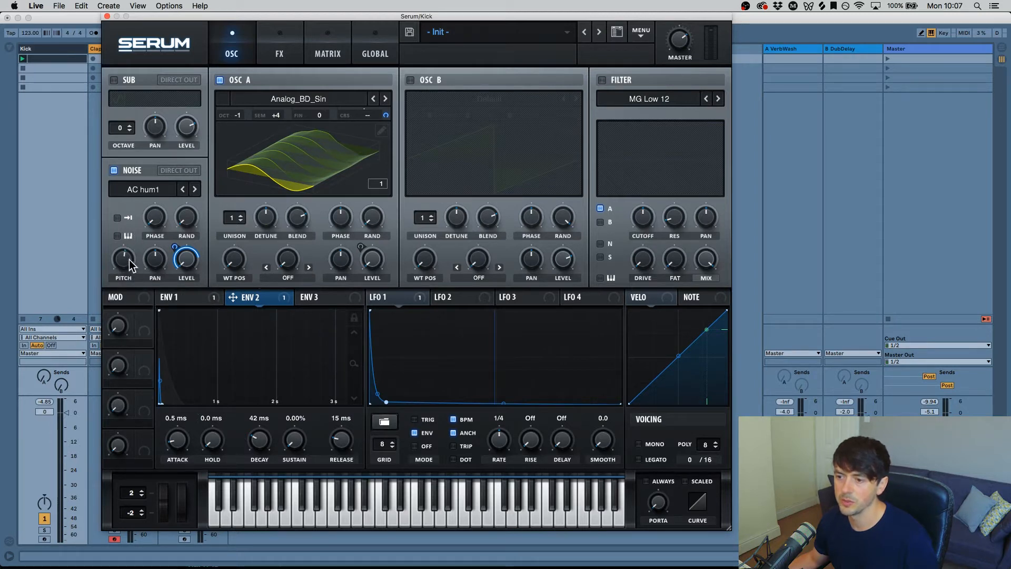
- Set the noise oscillator's pitch to 53
double_click(125, 258)
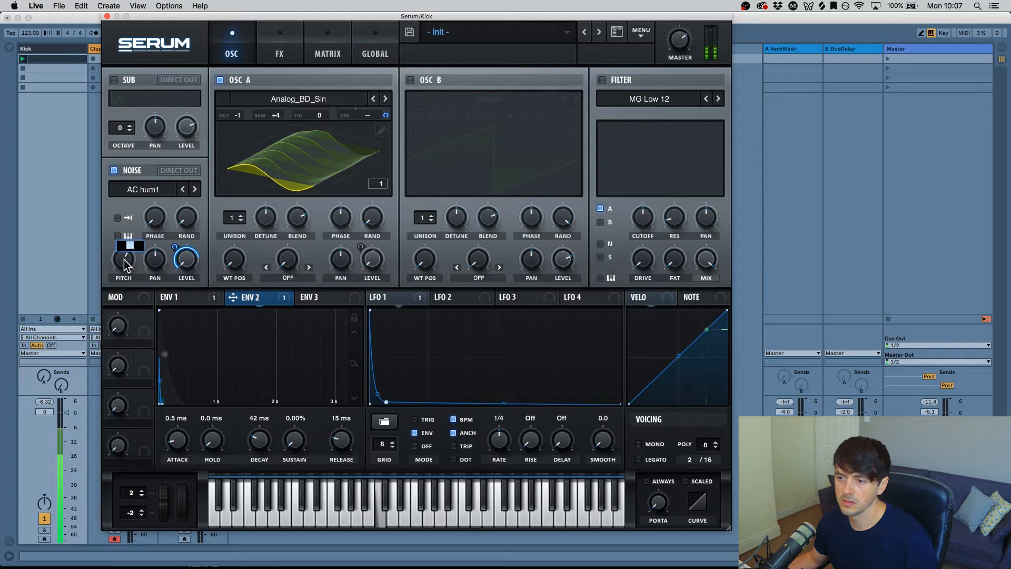
text(53)
key(Return)
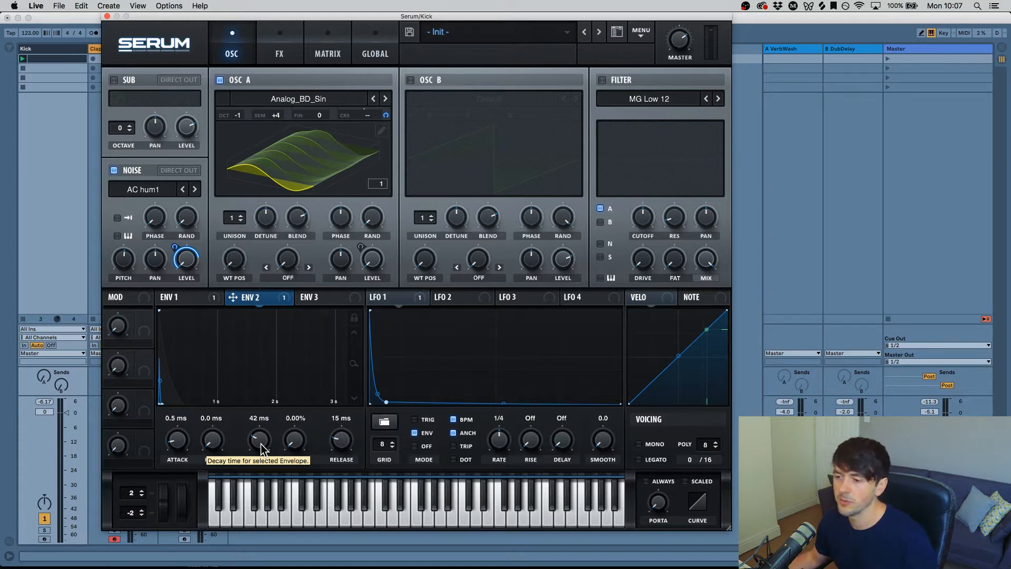
- Set Env 2's decay to 100 ms and audition the analog noise samples, switching the noise oscillator to J 60
mouse_move(261, 444)
mouse_down()
mouse_move(253, 384)
mouse_move(255, 441)
mouse_move(279, 444)
mouse_up()
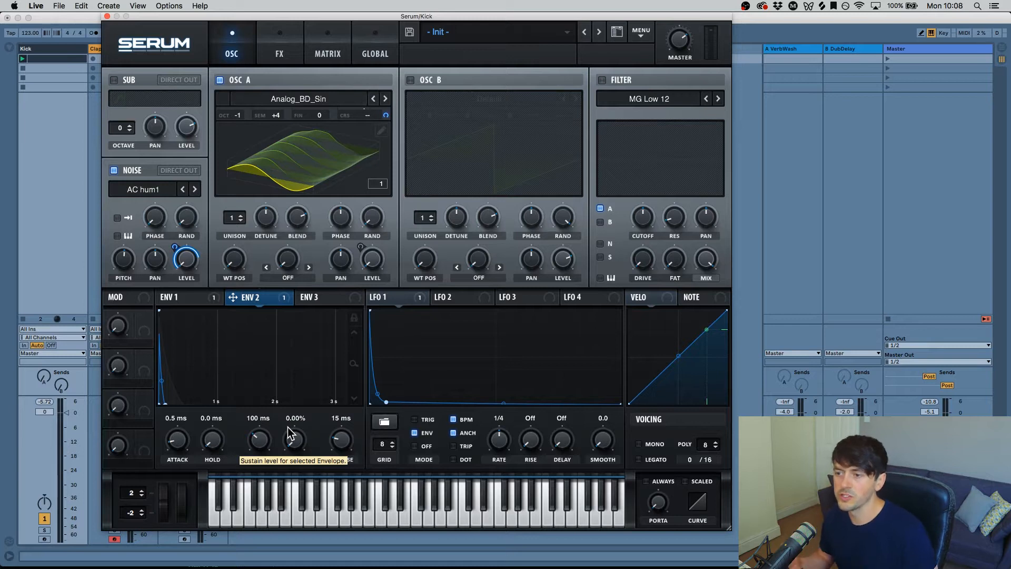
click(162, 189)
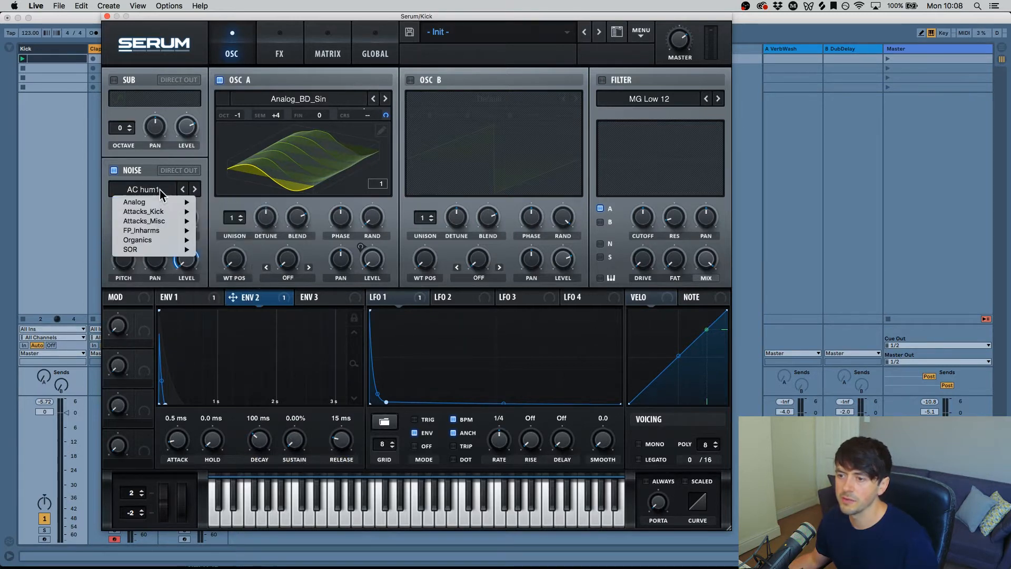
click(199, 191)
click(195, 190)
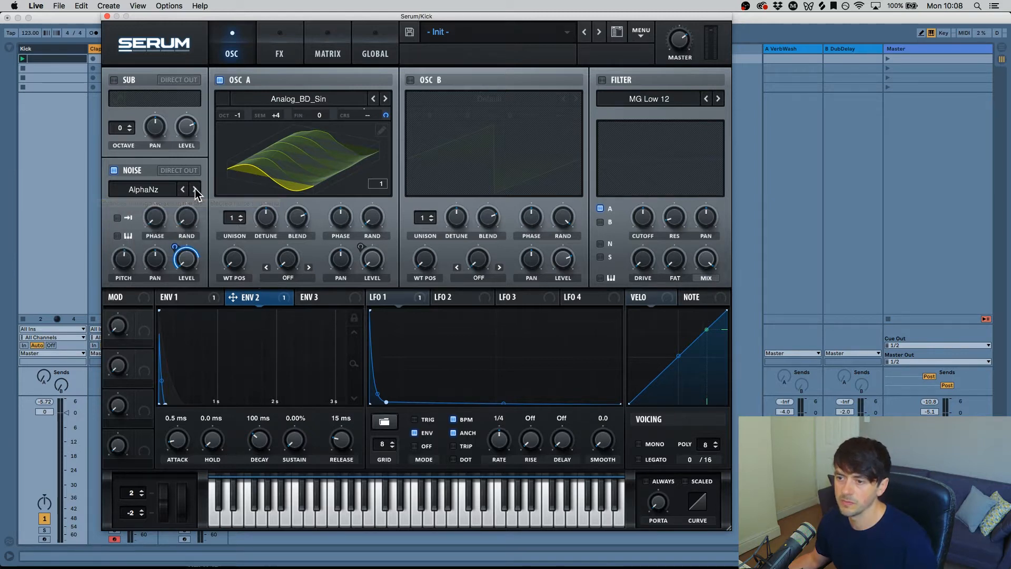
click(195, 190)
click(195, 190)
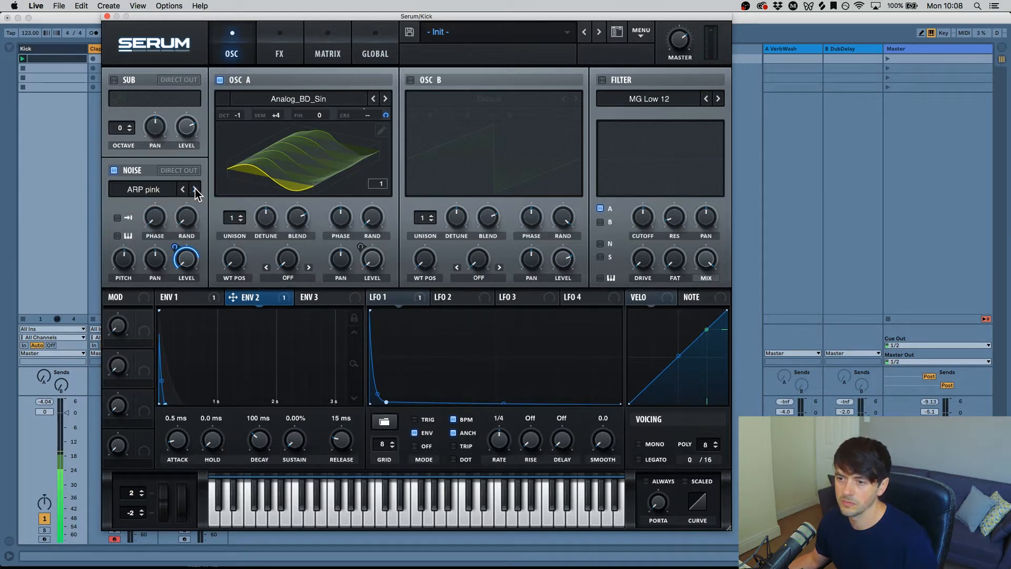
click(195, 190)
click(194, 190)
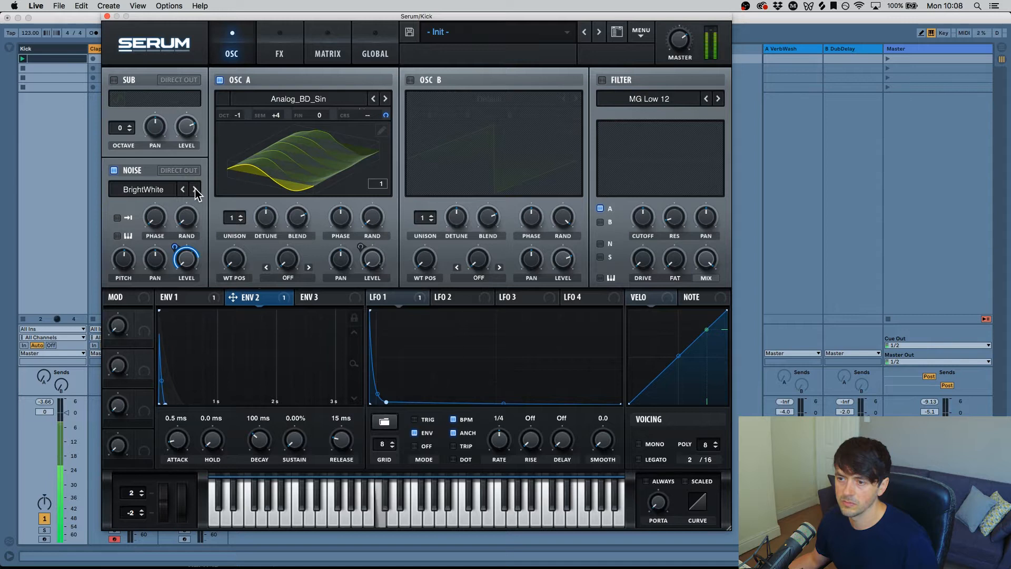
click(195, 190)
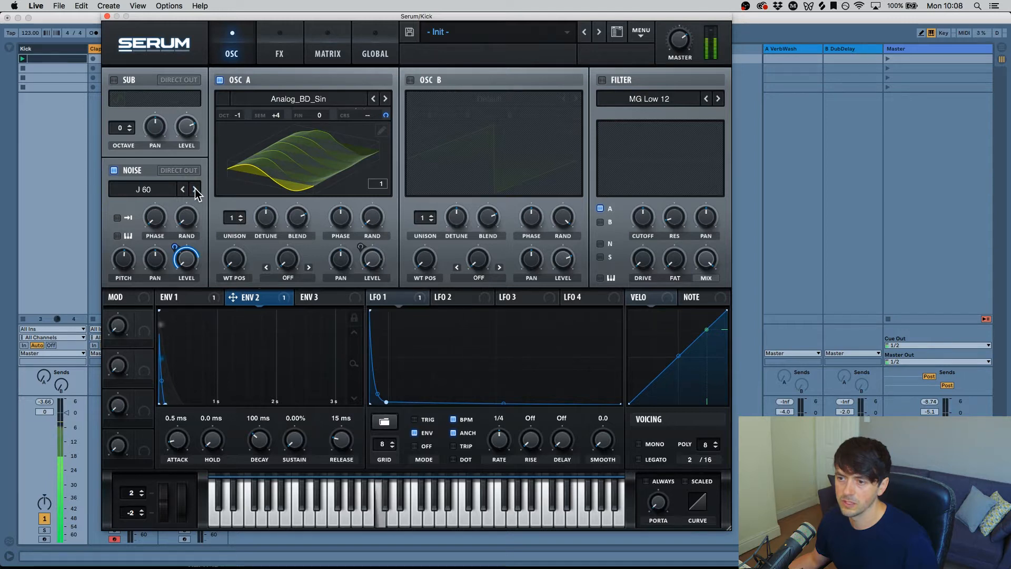
- Remove all modulators from the noise level and load XF_KikAtk_01 from Attacks_Kick into the noise oscillator
right_click(185, 259)
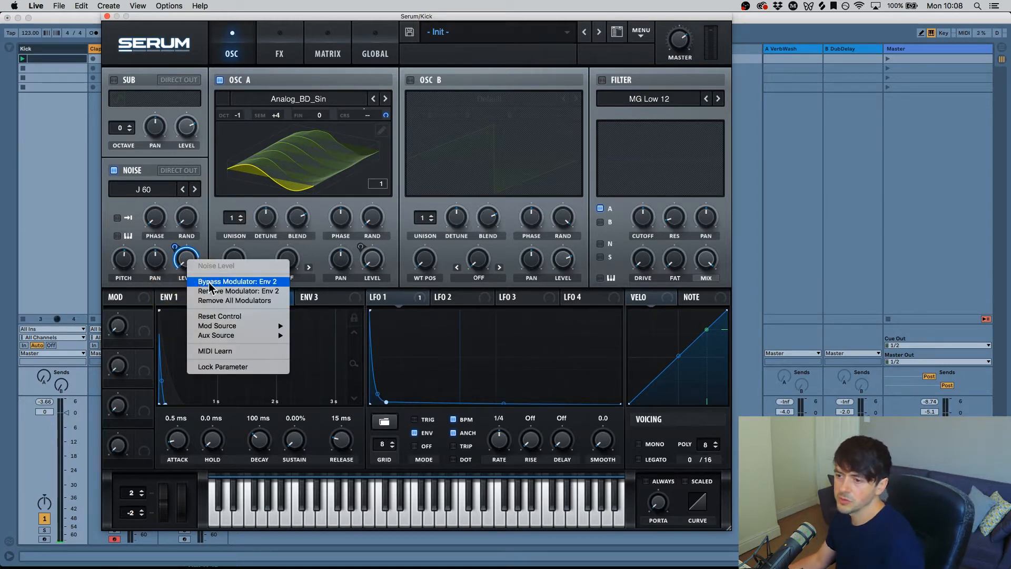
click(202, 303)
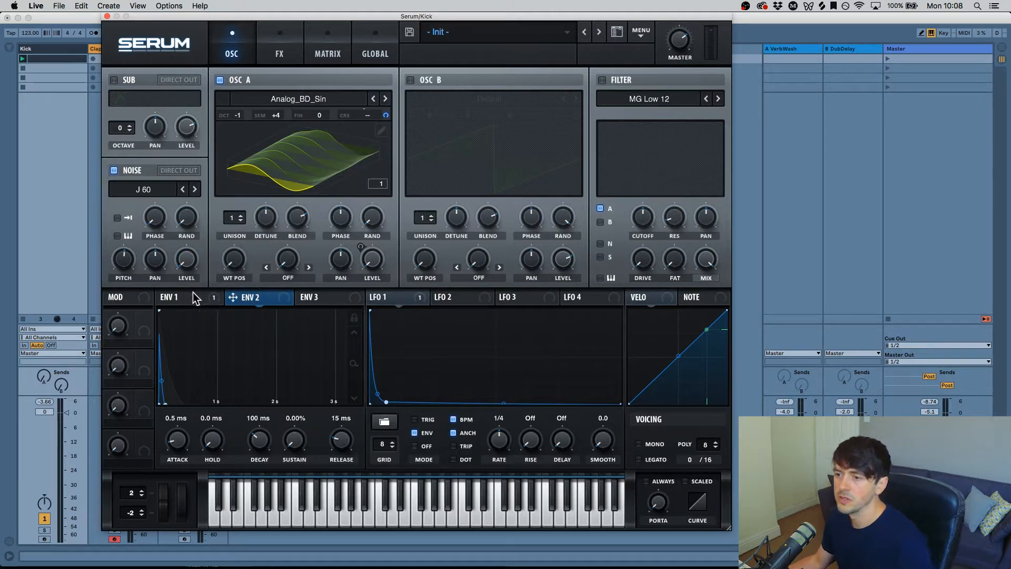
click(194, 297)
click(157, 188)
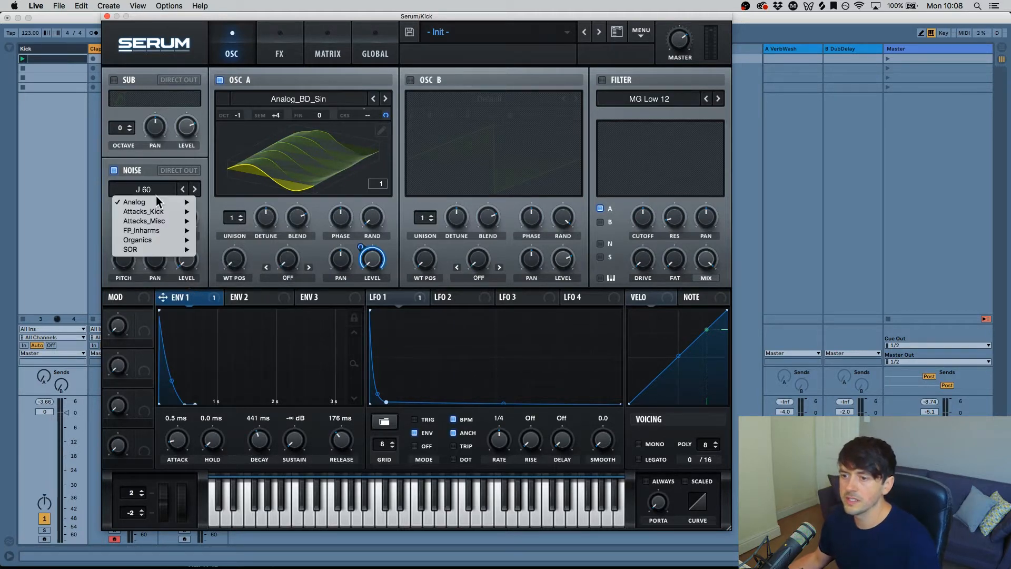
mouse_move(160, 216)
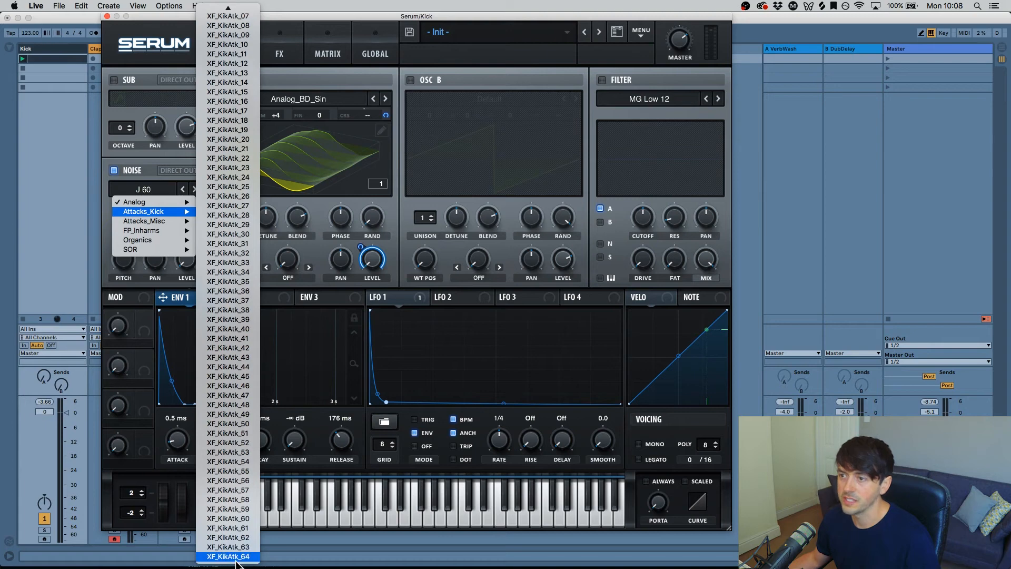
click(226, 10)
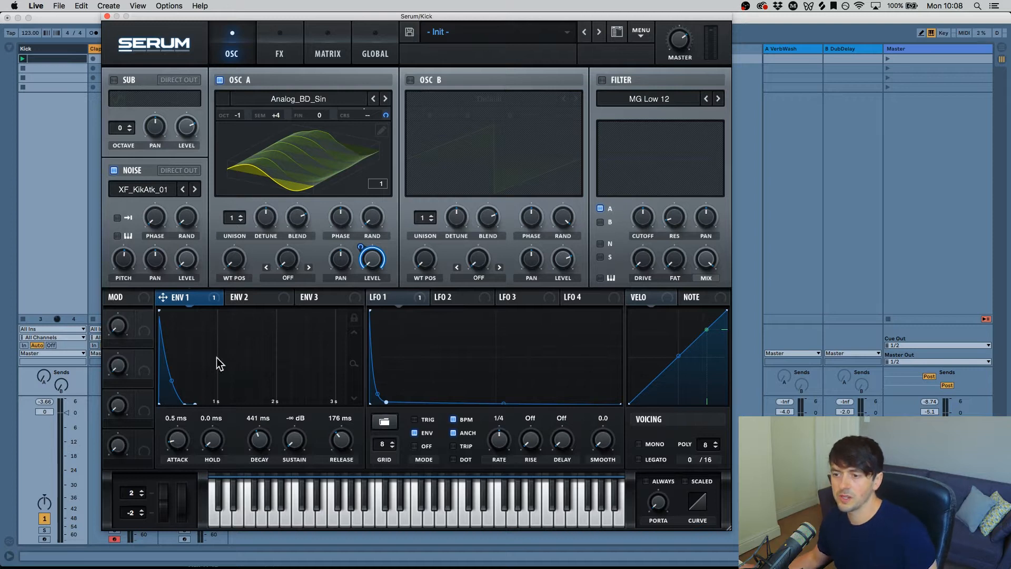
- Enable one-shot playback on the noise oscillator and raise its level, auditioning XF_KikAtk_02
mouse_move(187, 258)
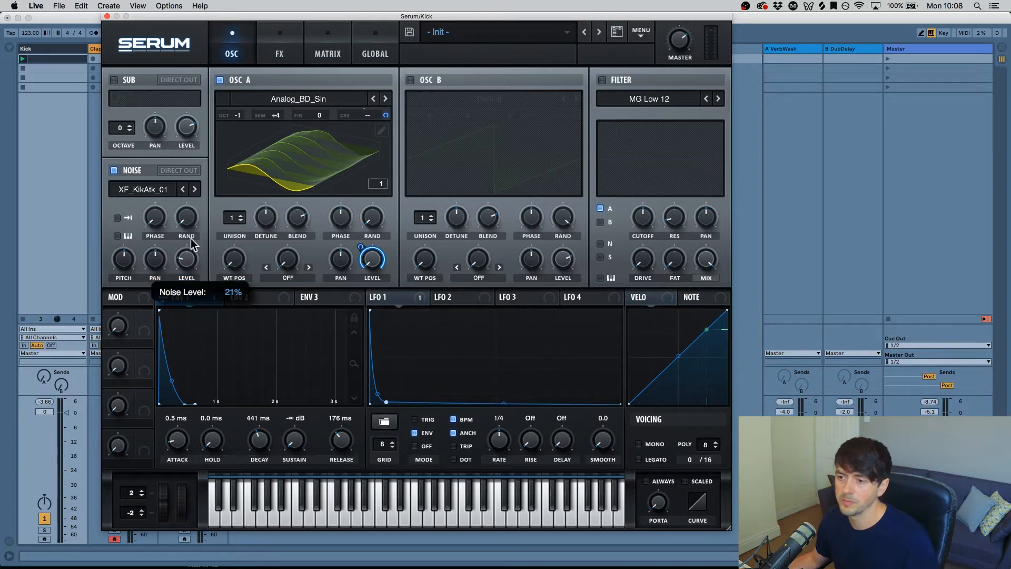
drag(188, 261, 185, 217)
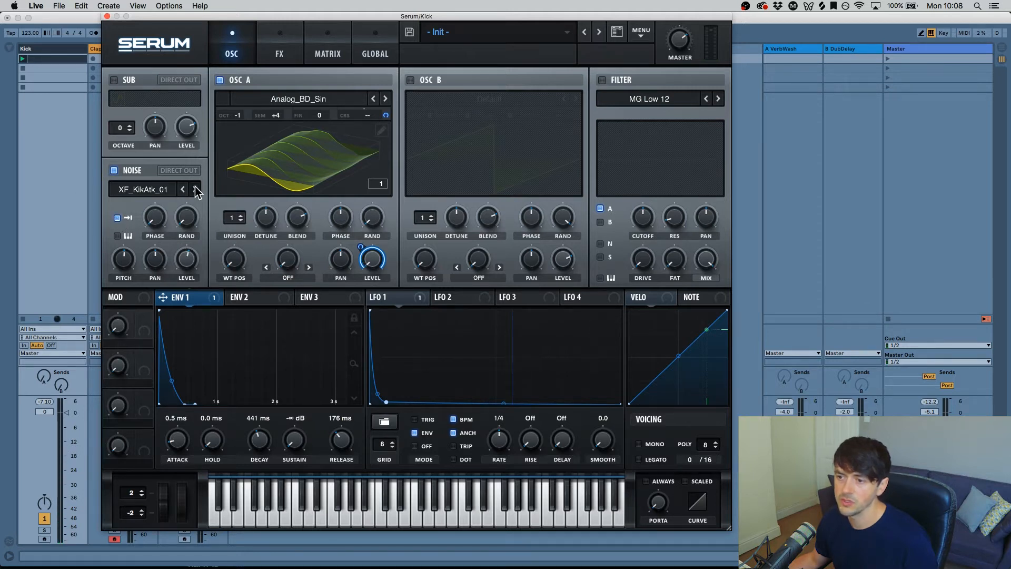
drag(194, 263, 190, 239)
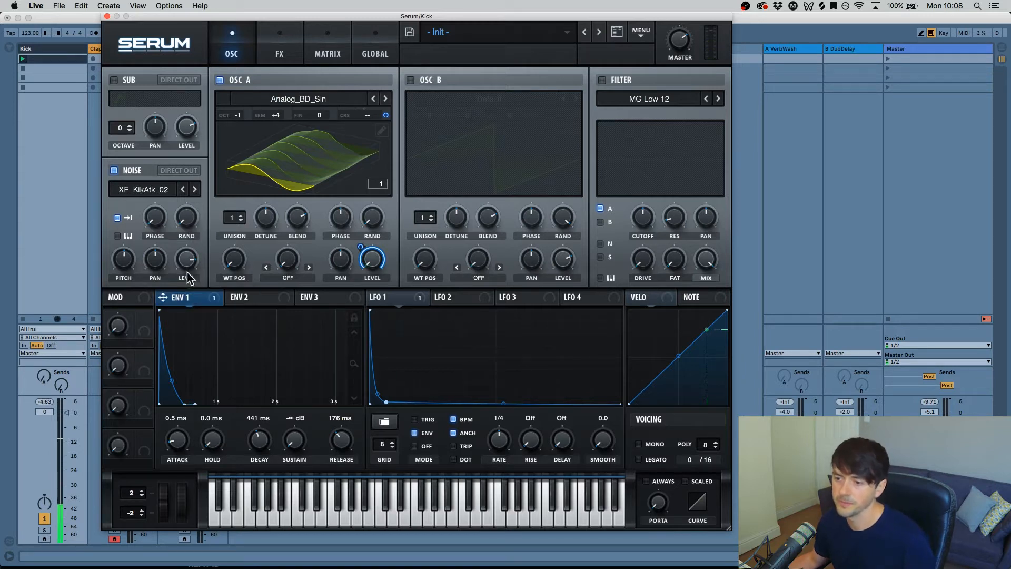
drag(188, 272, 187, 244)
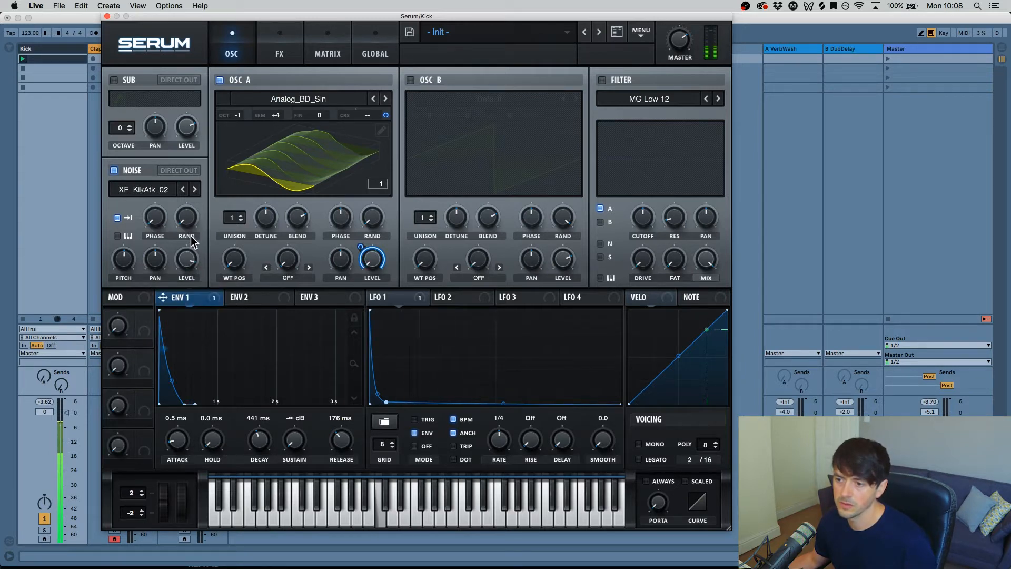
- Audition successive kick attack samples in the noise oscillator and settle on XF_KikAtk_12
click(195, 189)
click(195, 189)
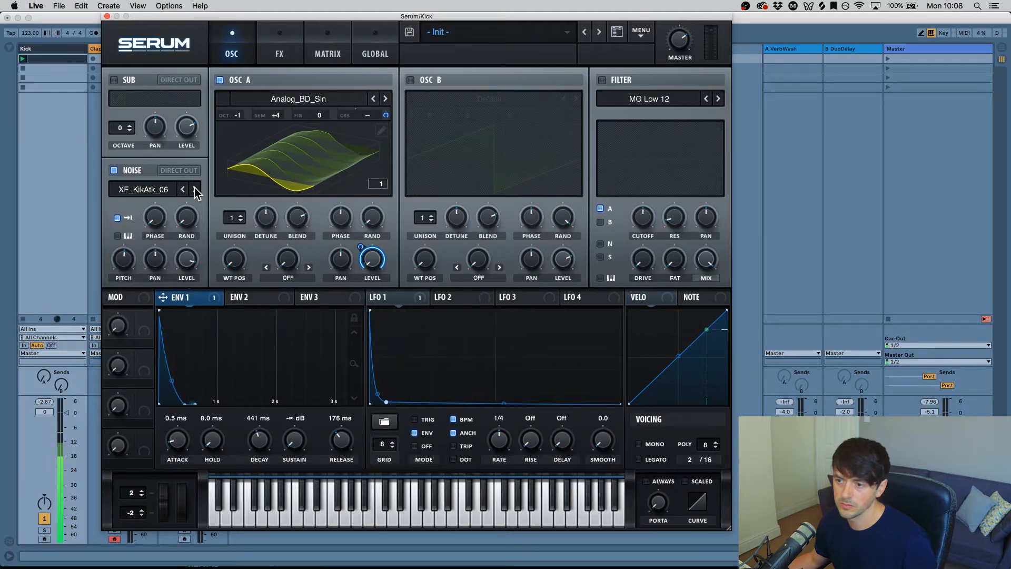
click(195, 187)
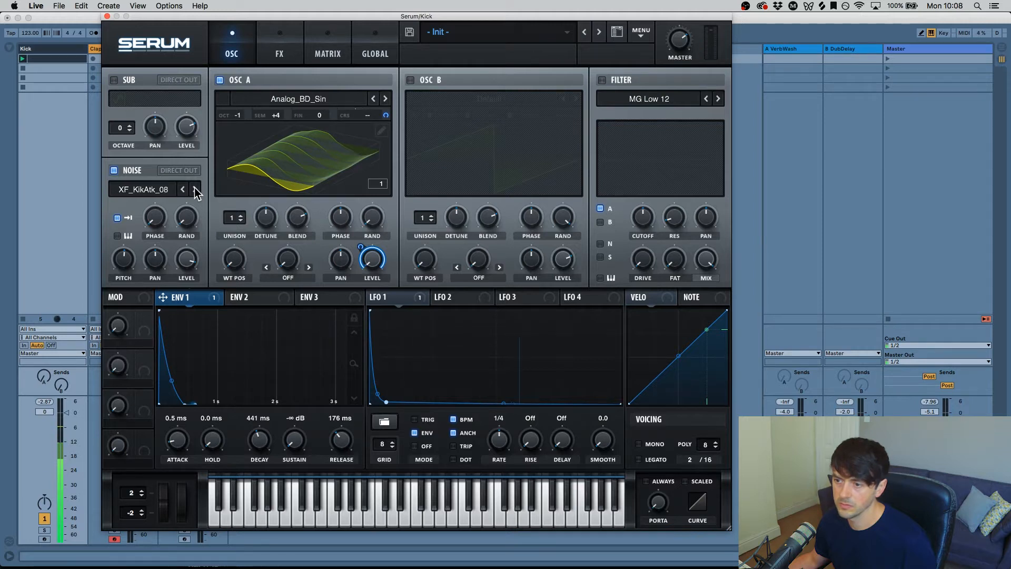
mouse_move(186, 261)
click(195, 188)
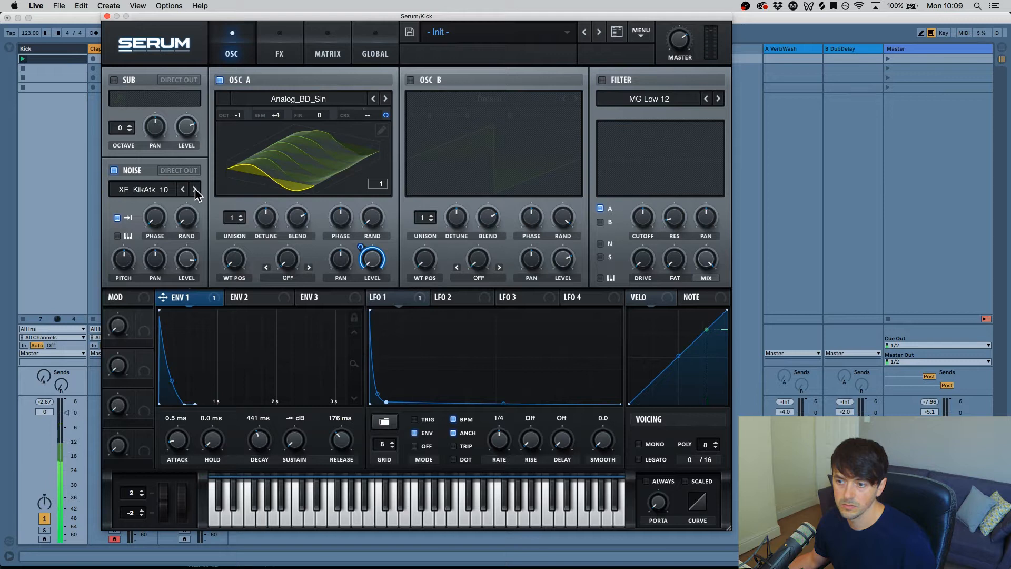
click(195, 189)
click(195, 188)
click(195, 189)
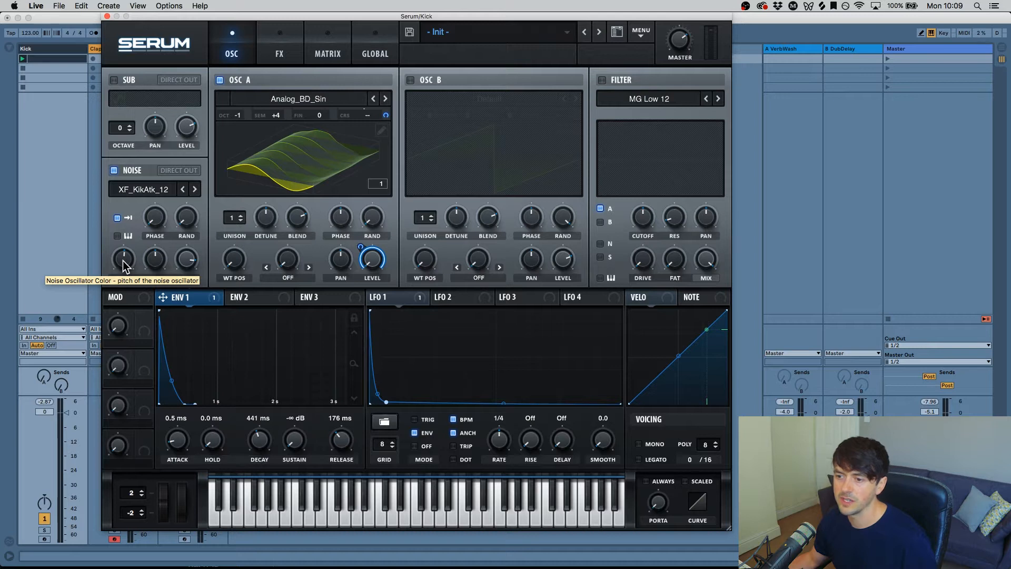
- Raise the noise oscillator's pitch to about 61% and readjust its level
drag(122, 260, 123, 276)
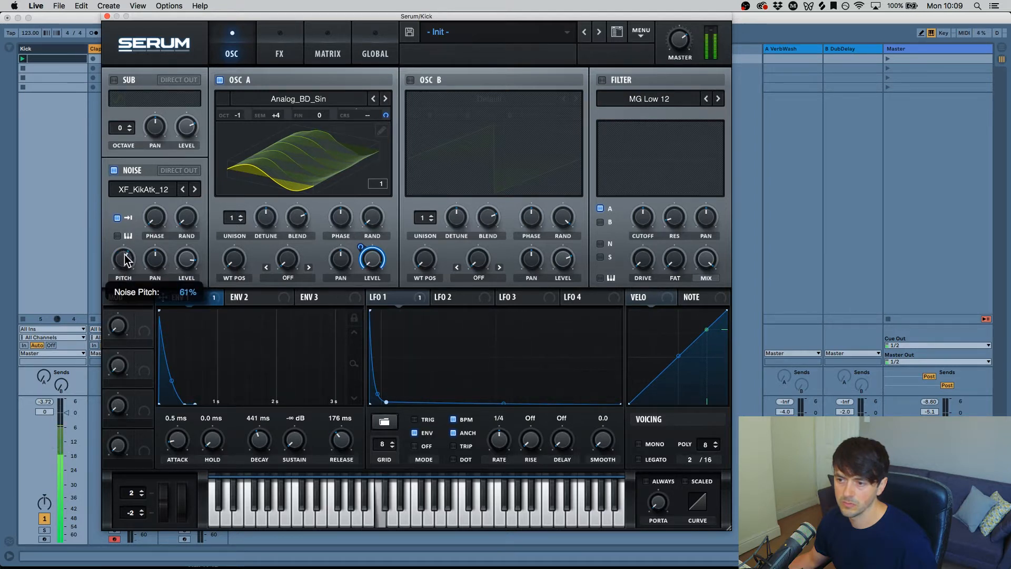
mouse_move(185, 259)
mouse_down()
mouse_move(181, 349)
mouse_move(185, 258)
mouse_up()
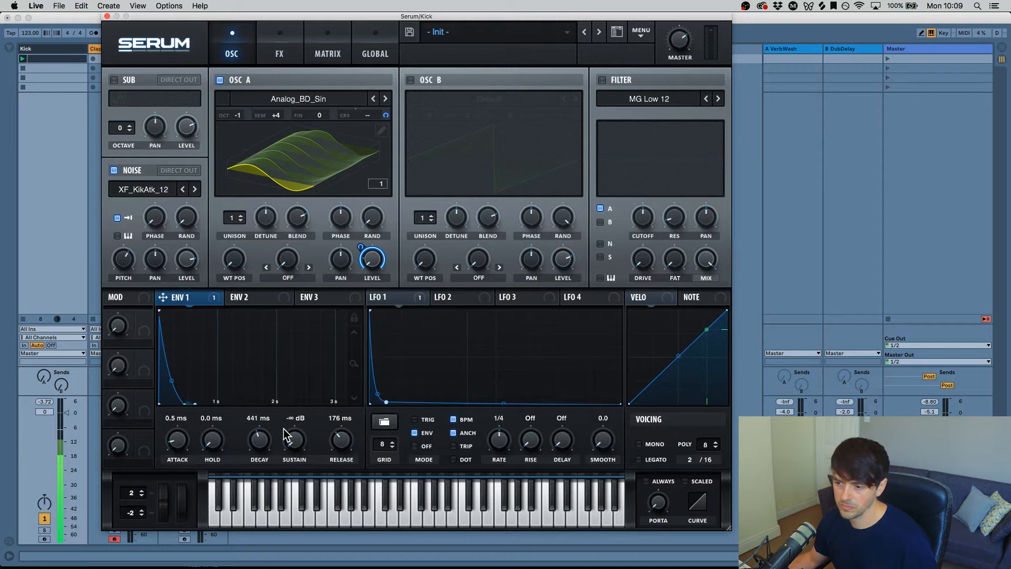
- Lengthen Env 1's decay to 964 ms and lower the noise oscillator's level slightly
drag(267, 444, 268, 437)
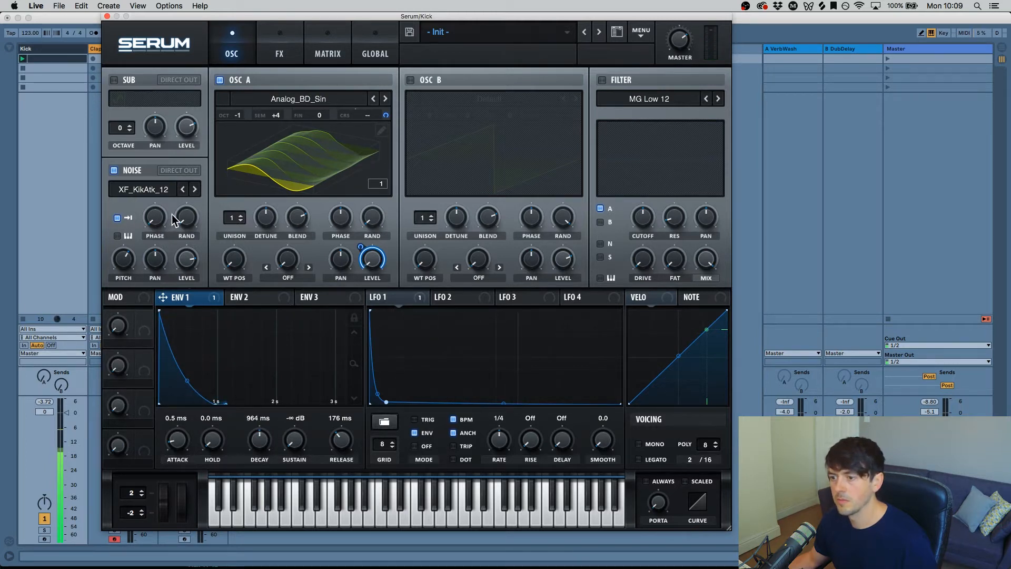
drag(183, 263, 186, 280)
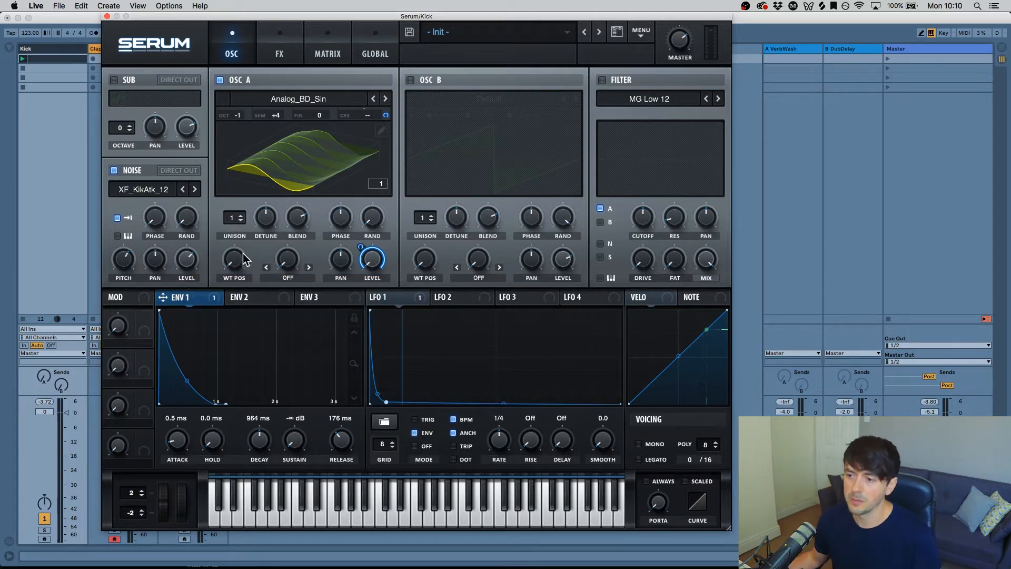
- Try the extremes of oscillator A's wavetable position, including 256, and set it to 182
drag(236, 266, 235, 334)
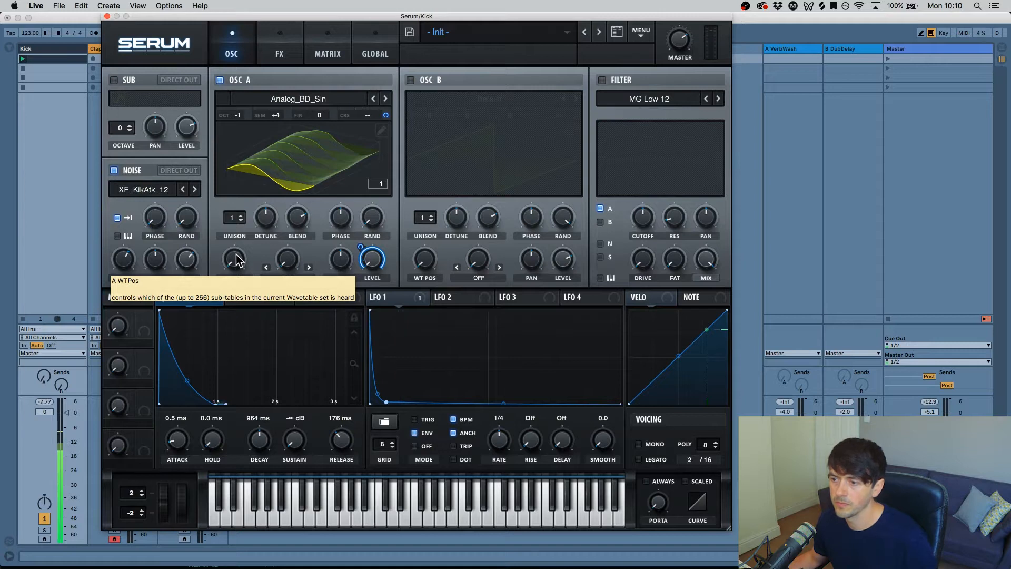
drag(236, 259, 216, 100)
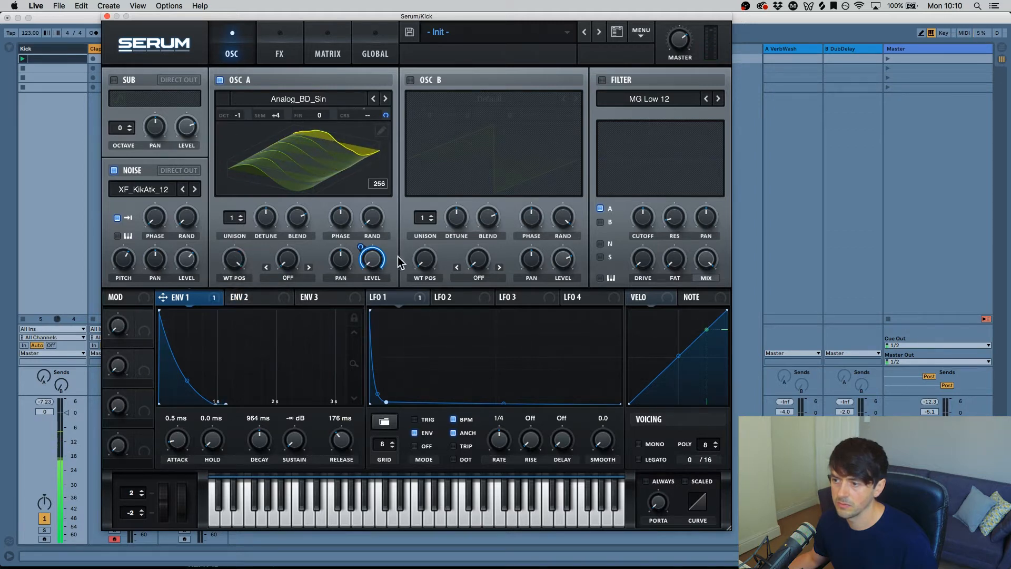
drag(235, 271, 231, 296)
- Try different semitone and phase settings on oscillator A
mouse_move(277, 113)
drag(278, 113, 278, 94)
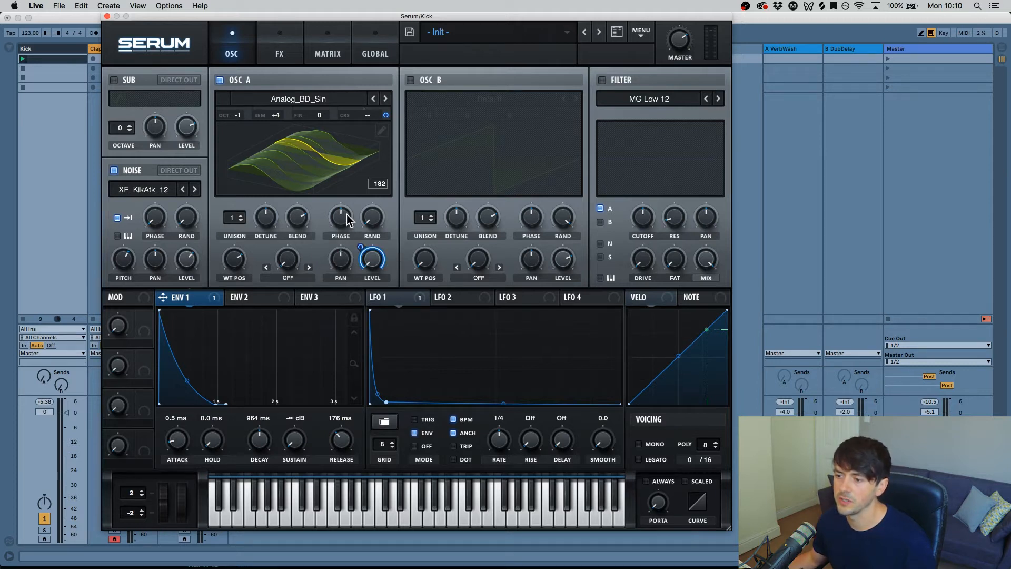
drag(343, 217, 324, 197)
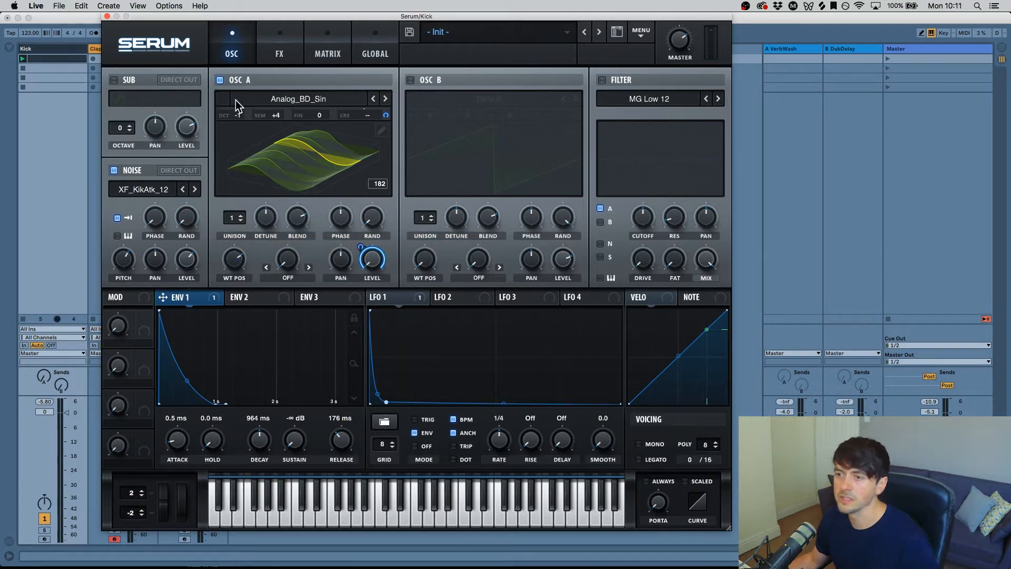
- Close the synth window, open the Kick track's first clip and enlarge its note editor
click(107, 16)
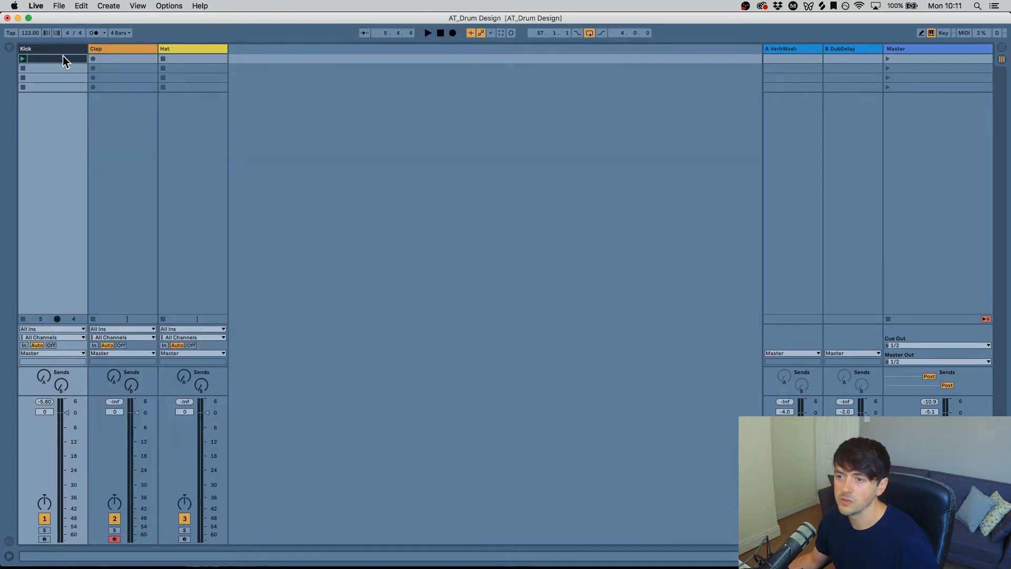
click(62, 56)
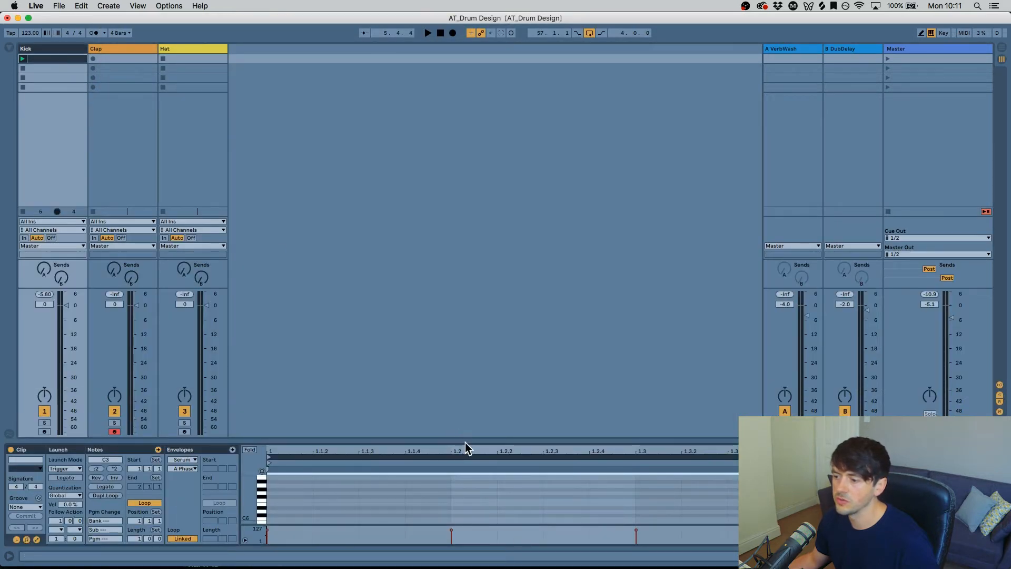
drag(466, 442, 463, 268)
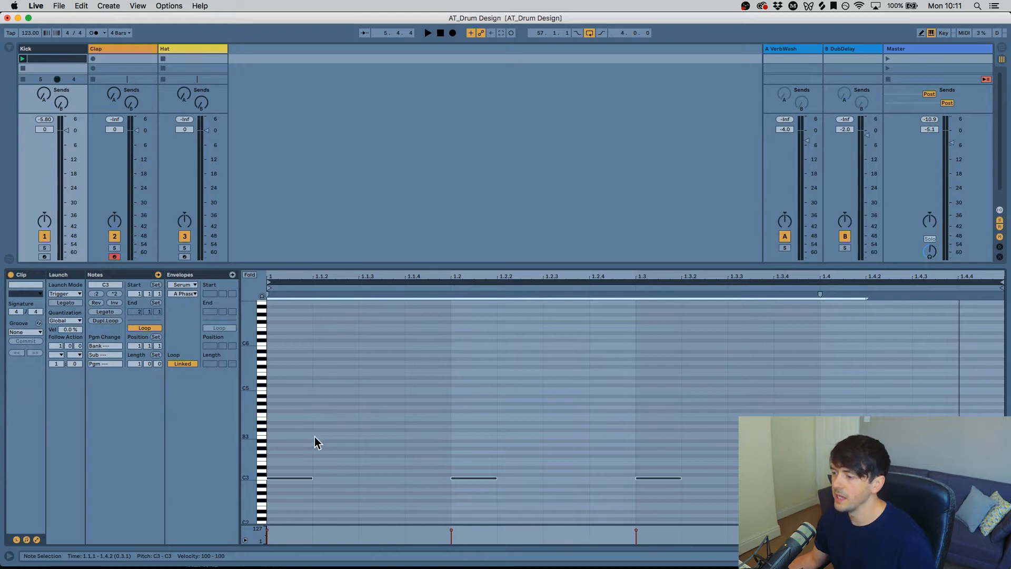
- Play the kick clip, transpose all its notes up by semitones and back to C3, and return to the track's devices
drag(300, 447, 974, 524)
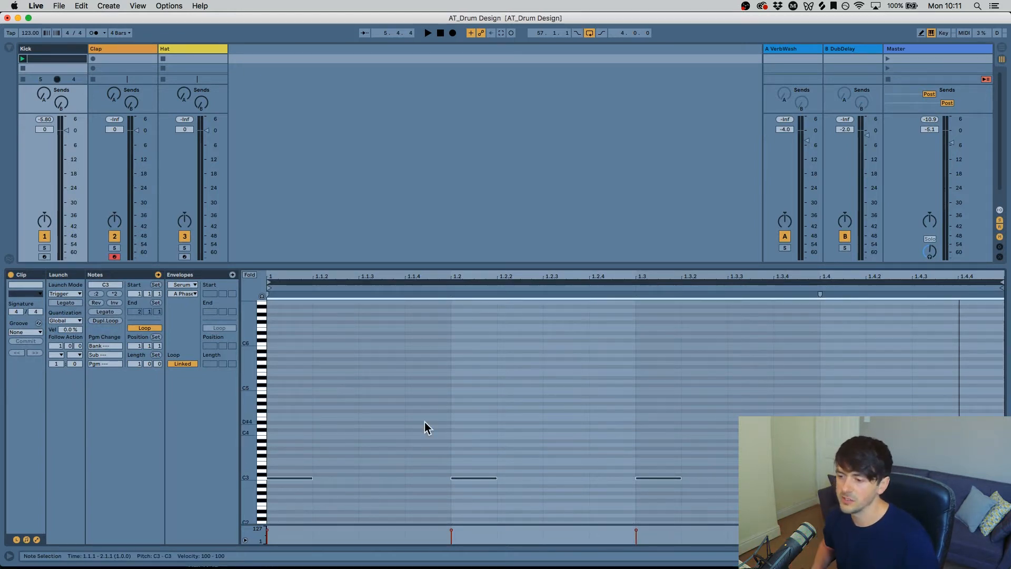
key(space)
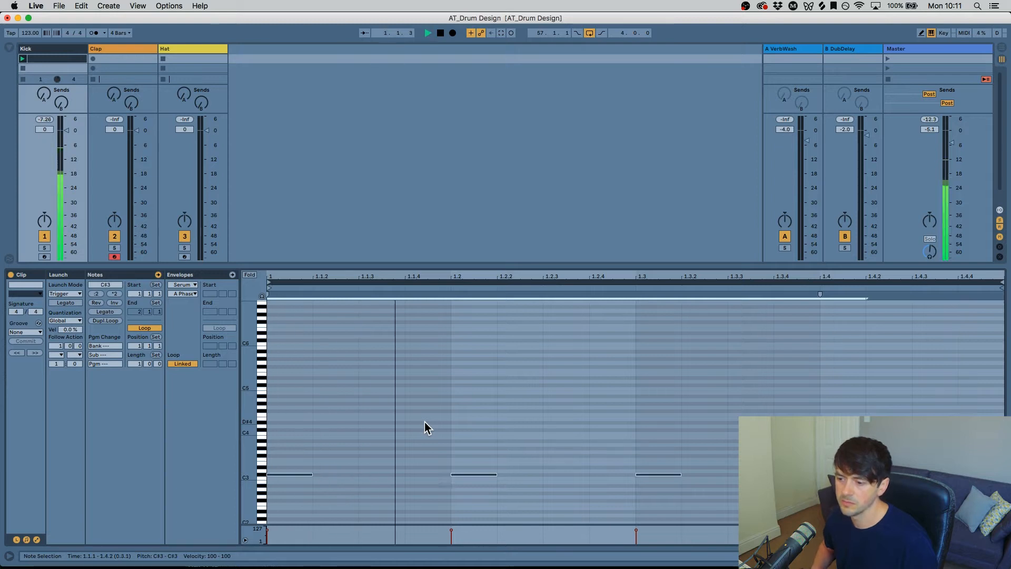
key(Up)
key(Up)
key(Up)
key(Up)
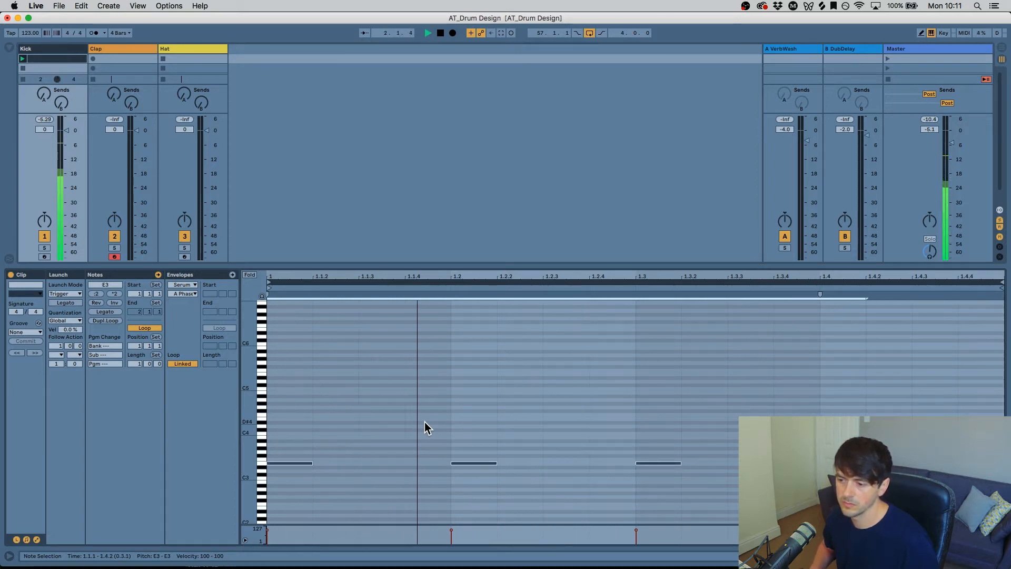
key(Up)
key(Up)
key(Up)
key(Down)
key(Down)
key(Down)
key(Down)
key(Down)
key(Down)
key(Down)
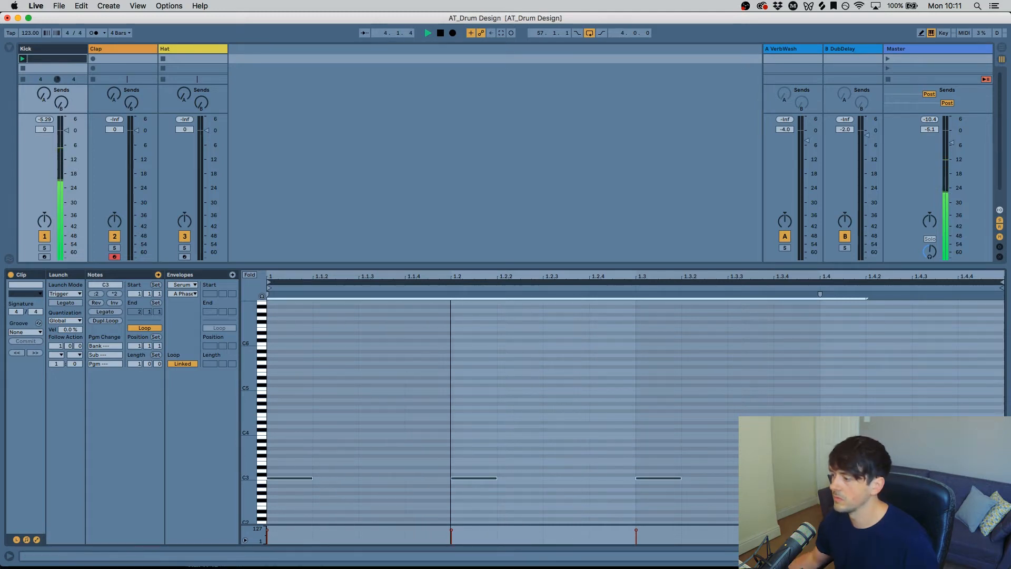
key(shift+Tab)
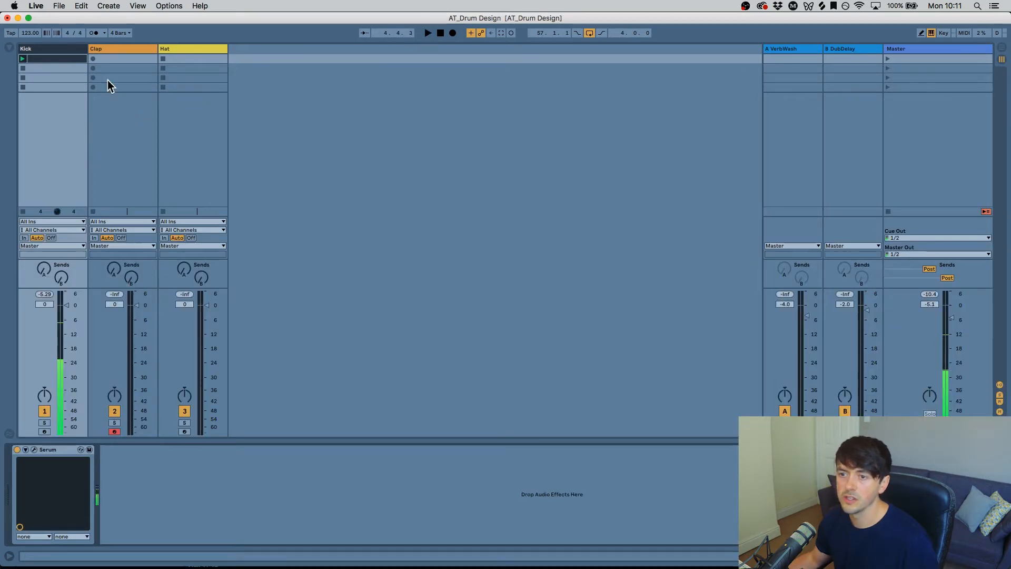
- Reopen Serum on the Kick track, enable its distortion effect and raise the drive to 72%
click(43, 50)
click(34, 450)
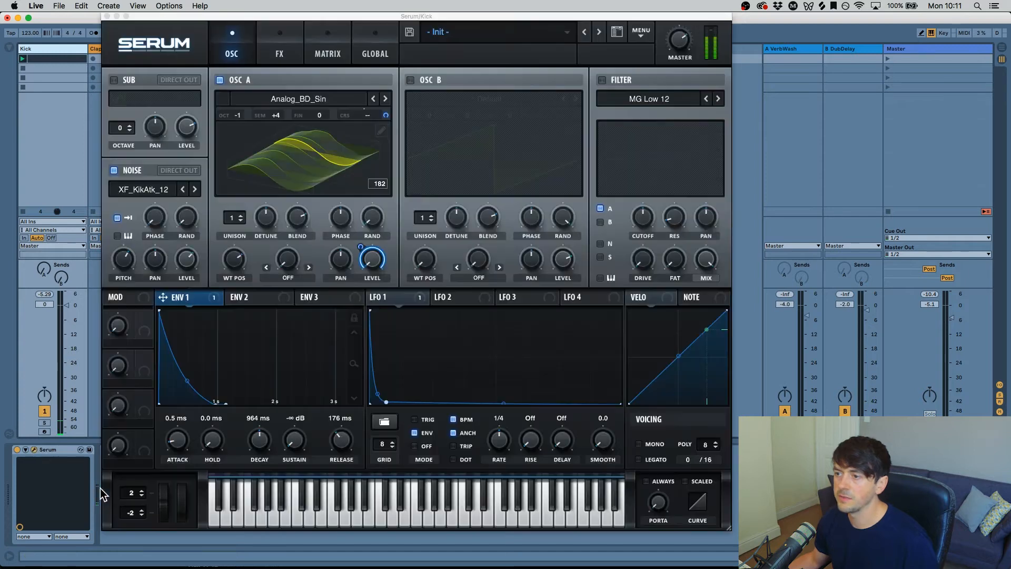
click(281, 44)
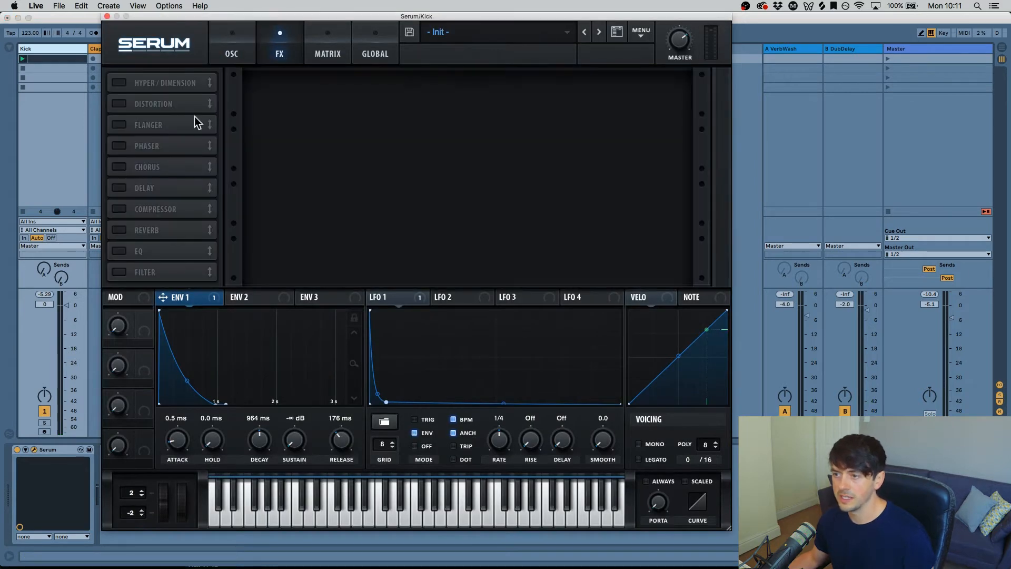
click(115, 104)
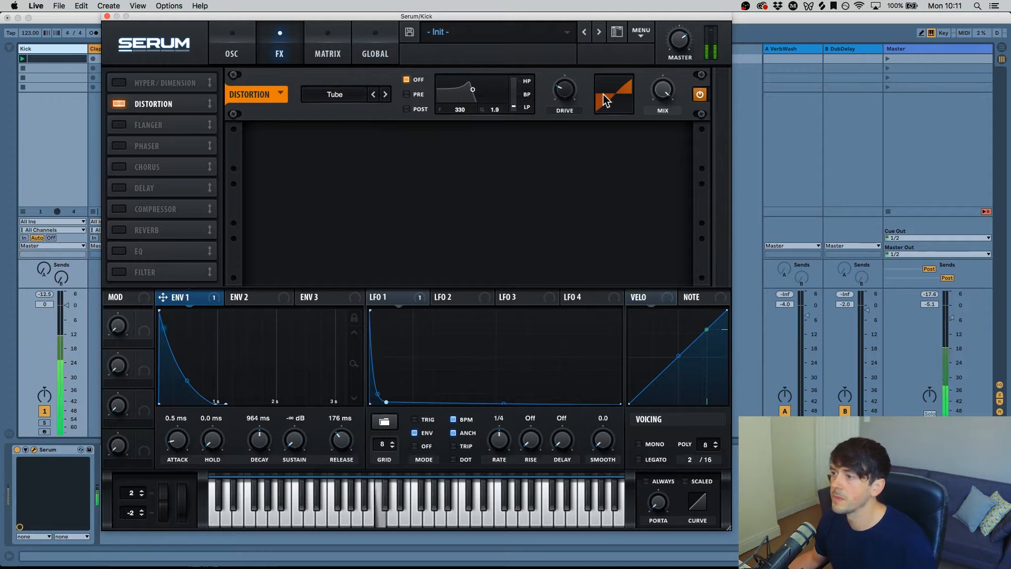
drag(564, 91, 558, 32)
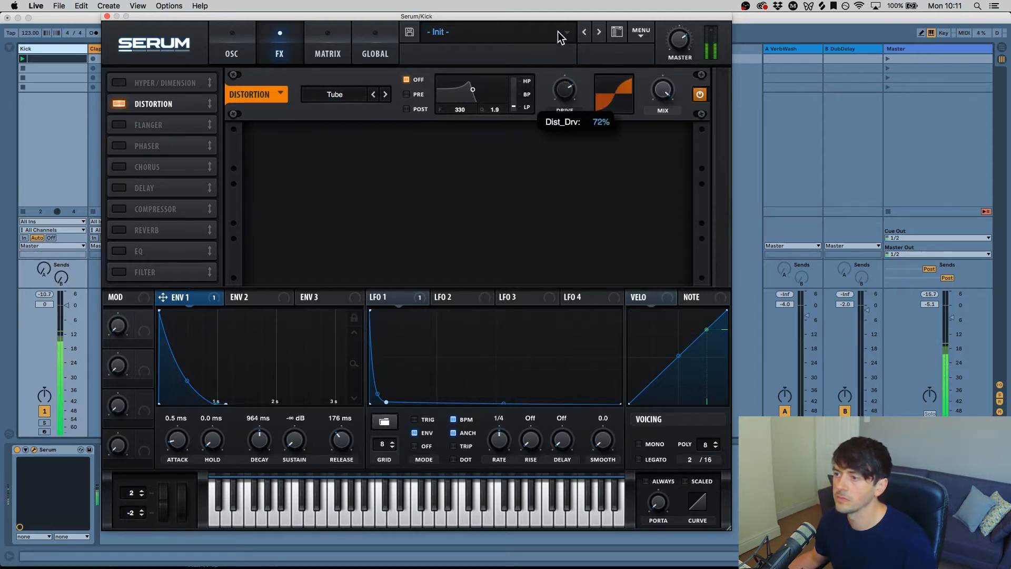
- Audition the distortion types one after another, settle on HardClip and try its drive and mix
click(385, 95)
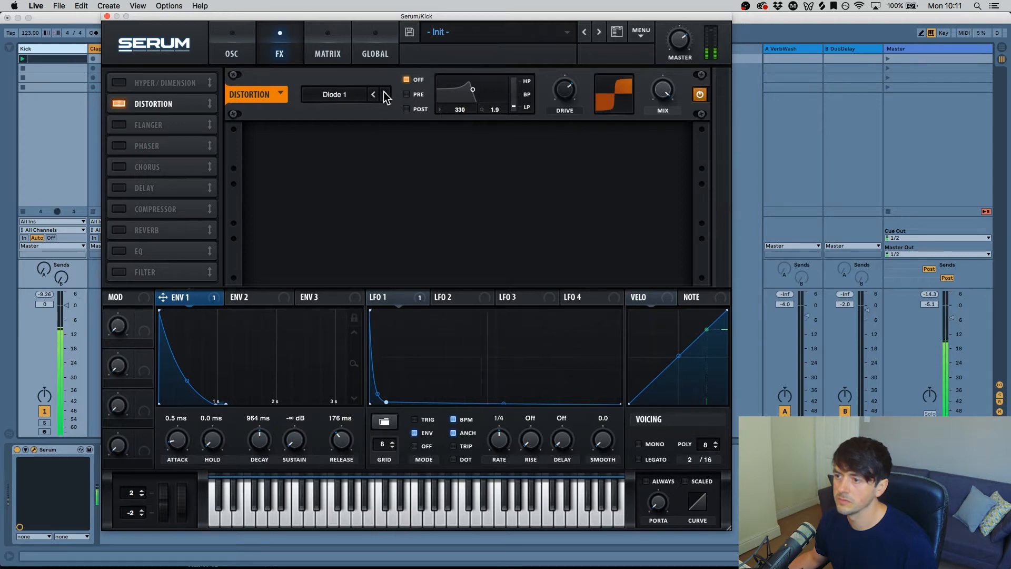
click(385, 94)
click(385, 95)
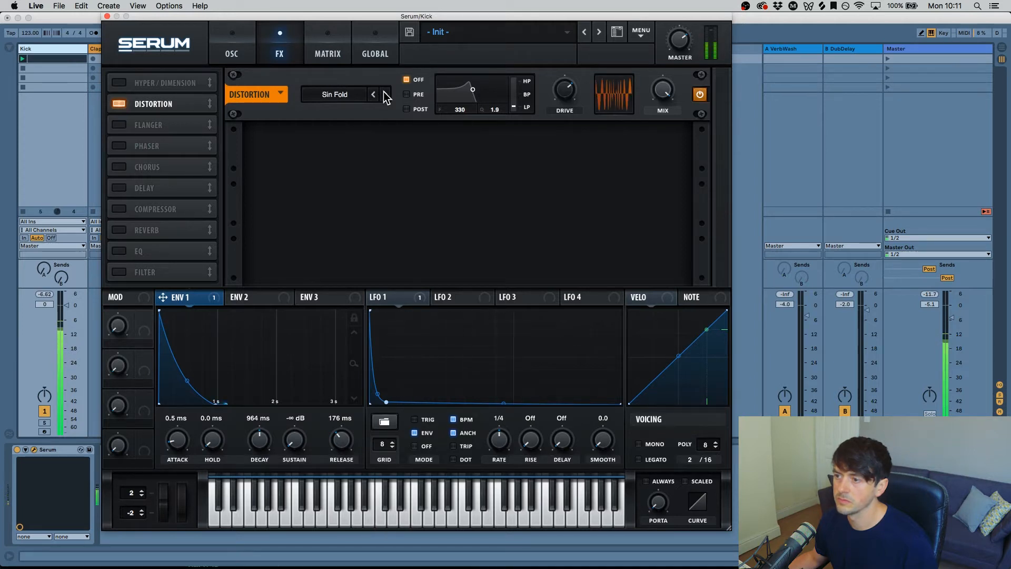
click(385, 94)
click(385, 95)
click(385, 95)
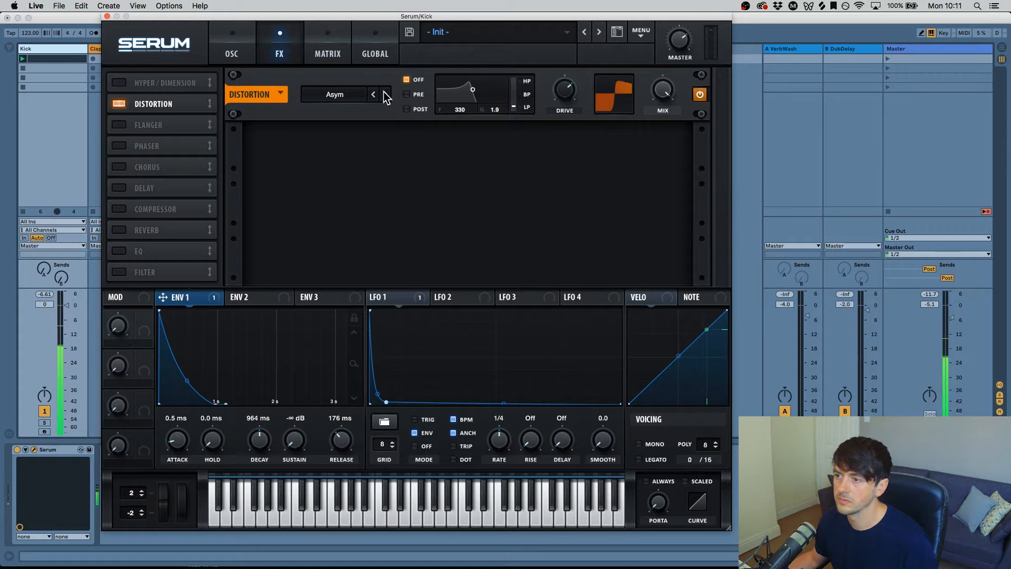
click(385, 95)
click(385, 95)
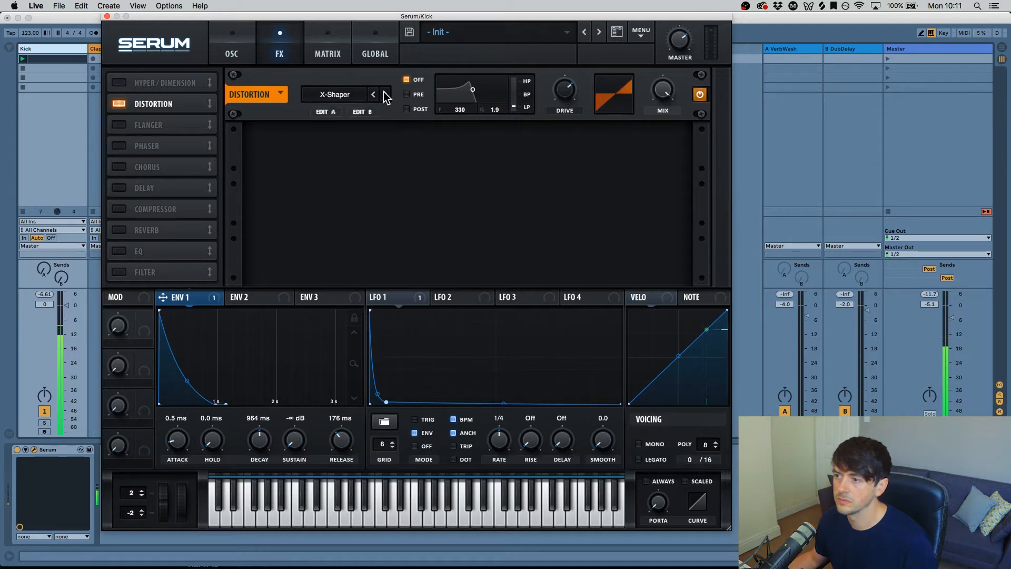
click(386, 95)
click(385, 95)
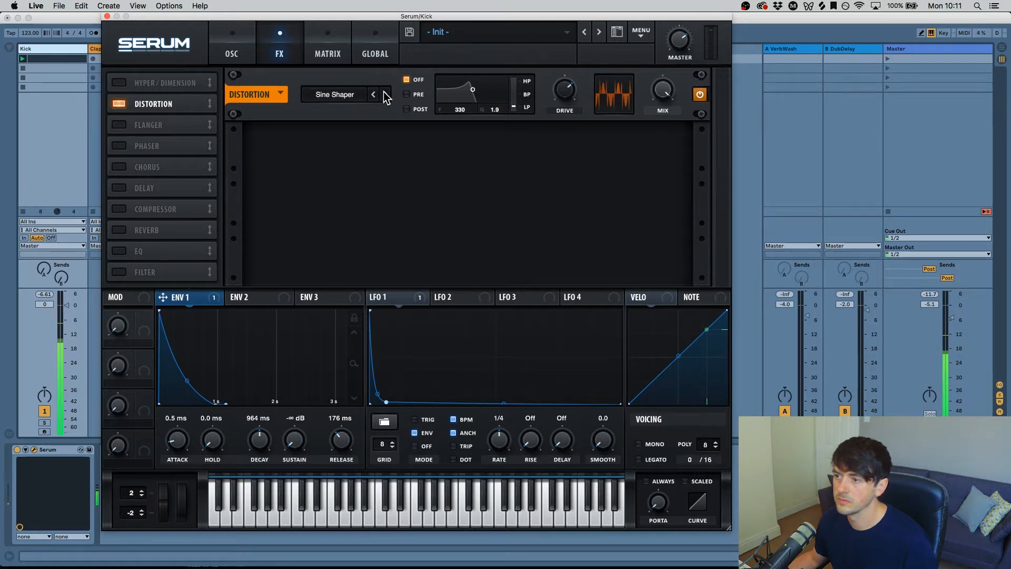
click(385, 95)
click(385, 95)
click(385, 95)
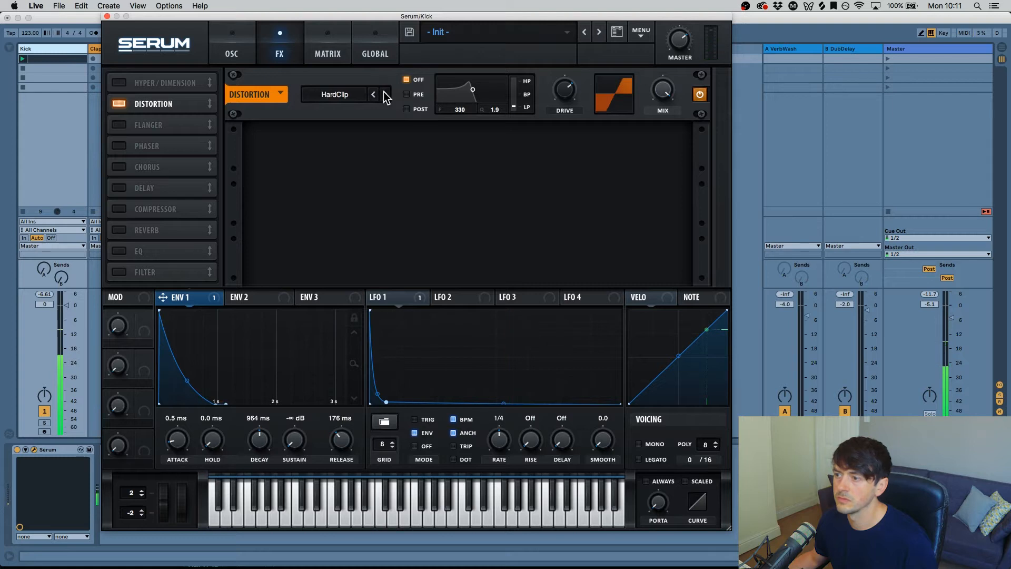
mouse_move(569, 93)
mouse_down()
mouse_move(568, 79)
mouse_move(563, 92)
mouse_up()
drag(653, 95, 647, 62)
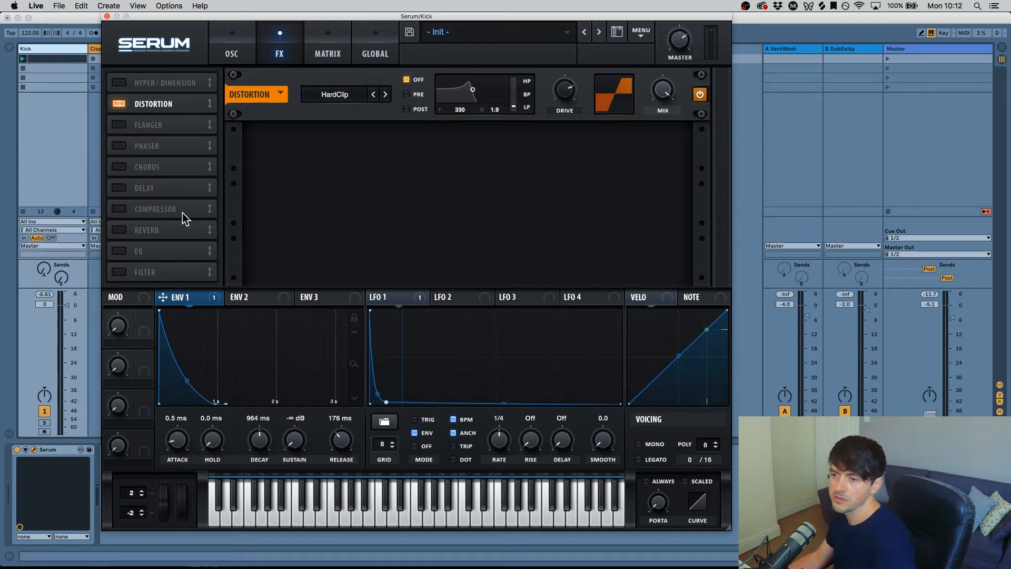
- Enable the compressor effect on the kick, lengthen its attack and adjust the threshold
click(121, 208)
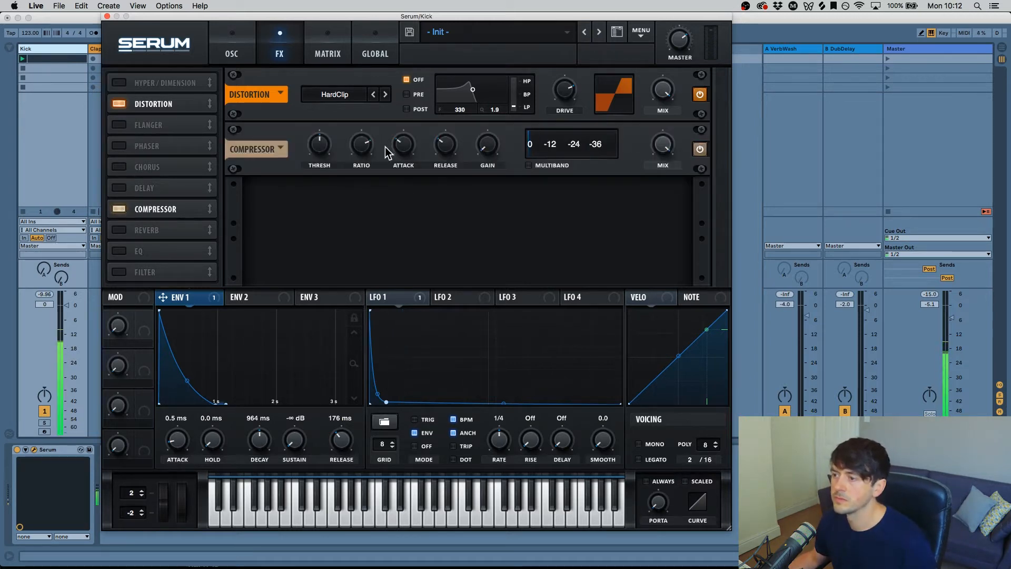
drag(407, 145, 448, 157)
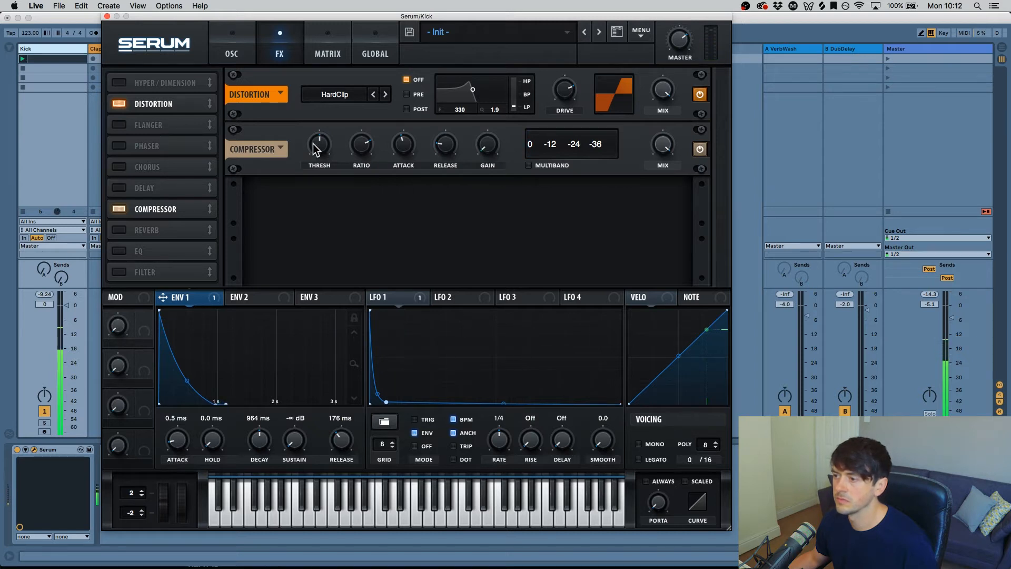
mouse_move(318, 148)
mouse_down()
mouse_move(321, 106)
mouse_move(319, 176)
mouse_move(318, 145)
mouse_up()
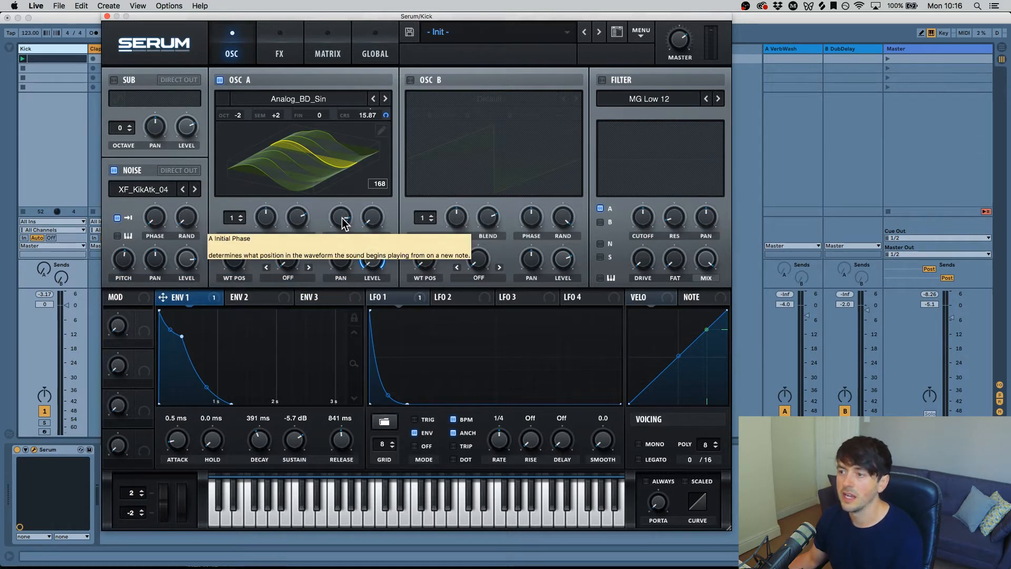
- Review oscillator A's wavetable categories and the effects rack of the kick patch, and return to the oscillators
click(322, 99)
mouse_move(296, 123)
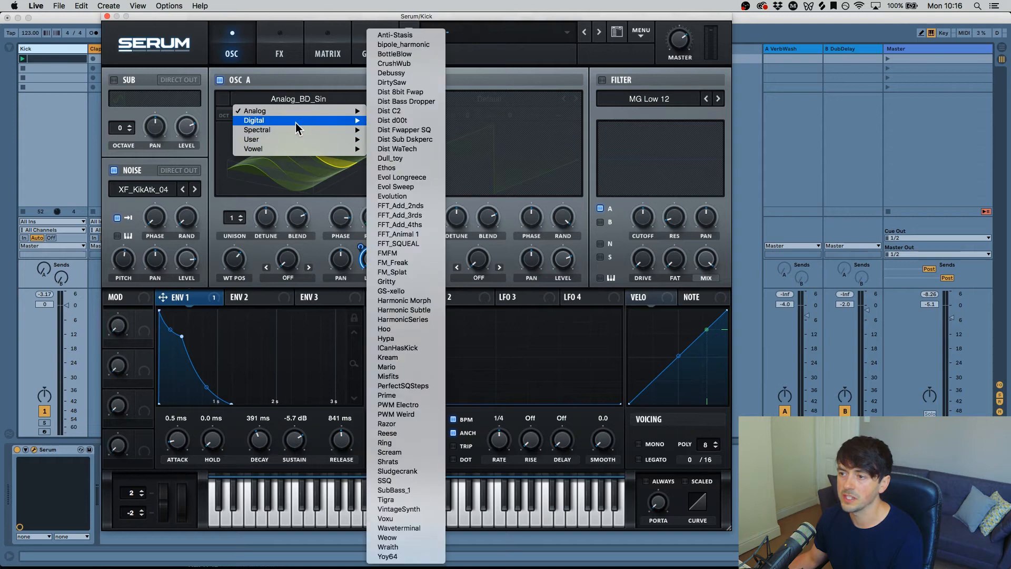
click(291, 94)
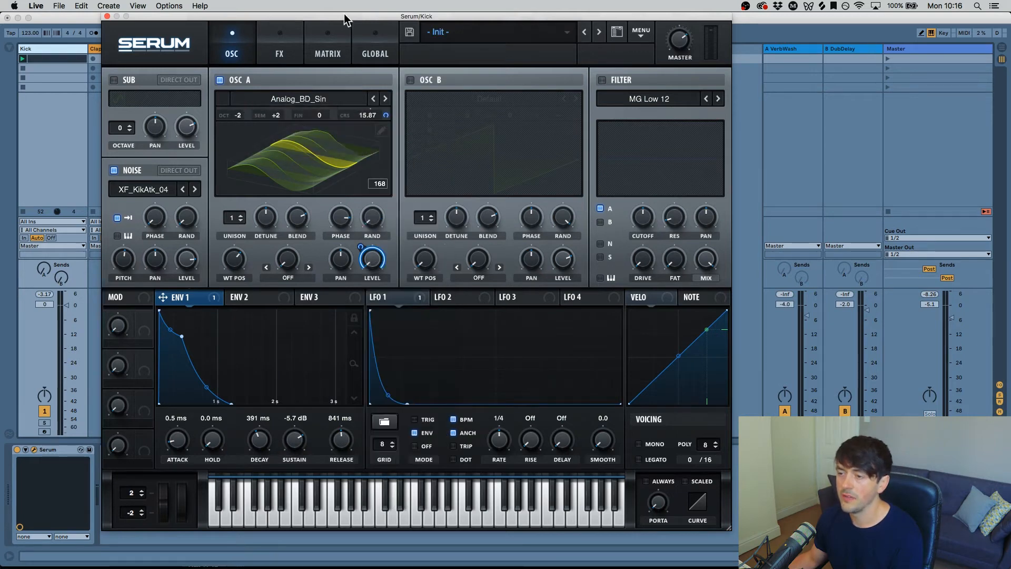
click(277, 53)
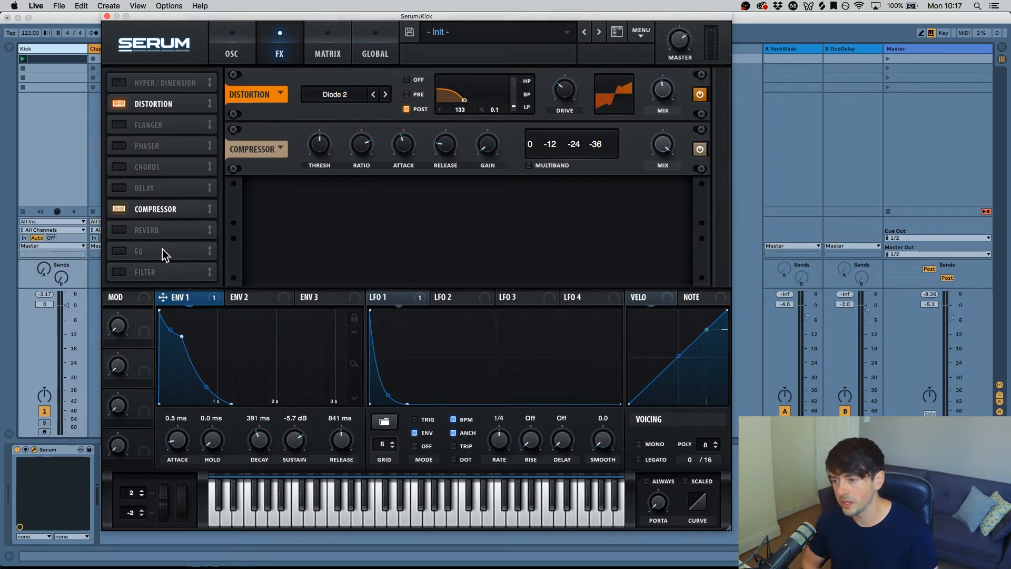
click(227, 57)
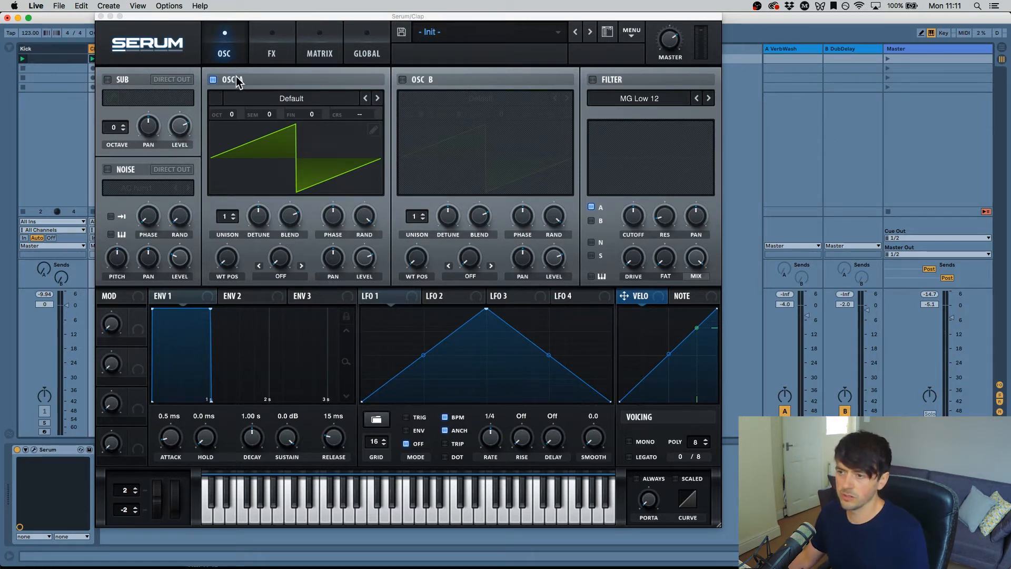
- Load the digital Dist C2 wavetable into oscillator A of the Clap track's Serum
click(260, 97)
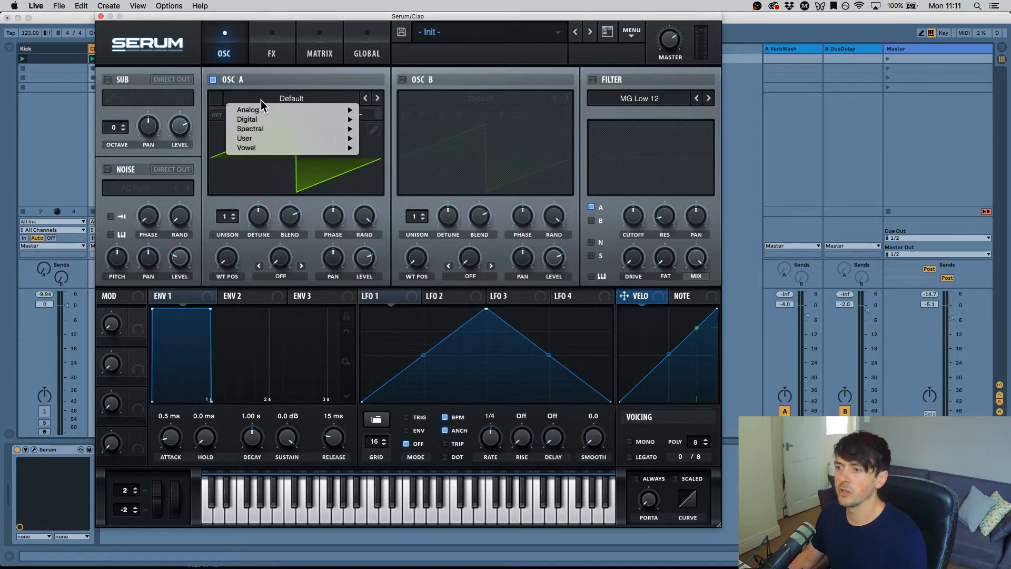
mouse_move(264, 118)
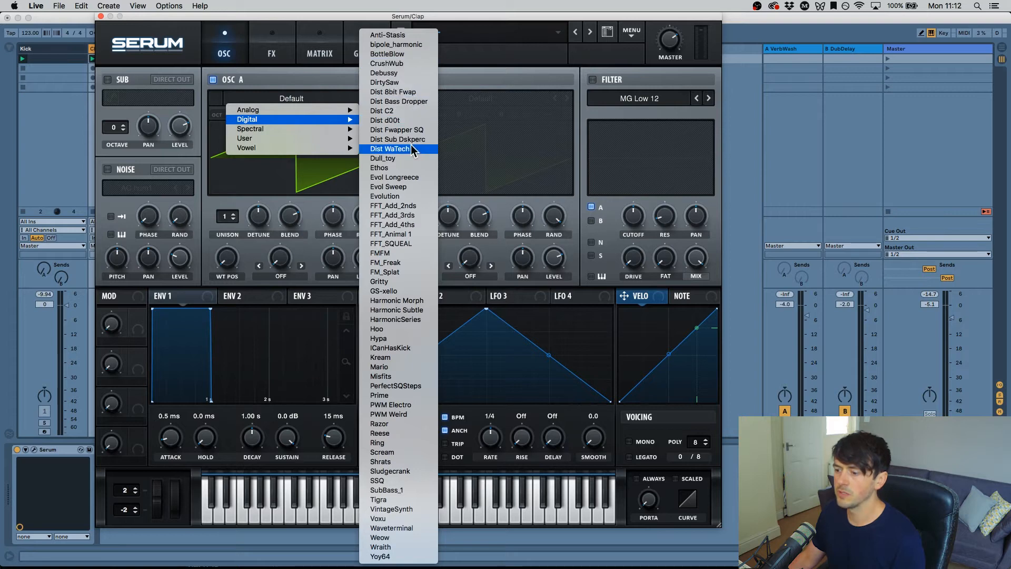
click(403, 112)
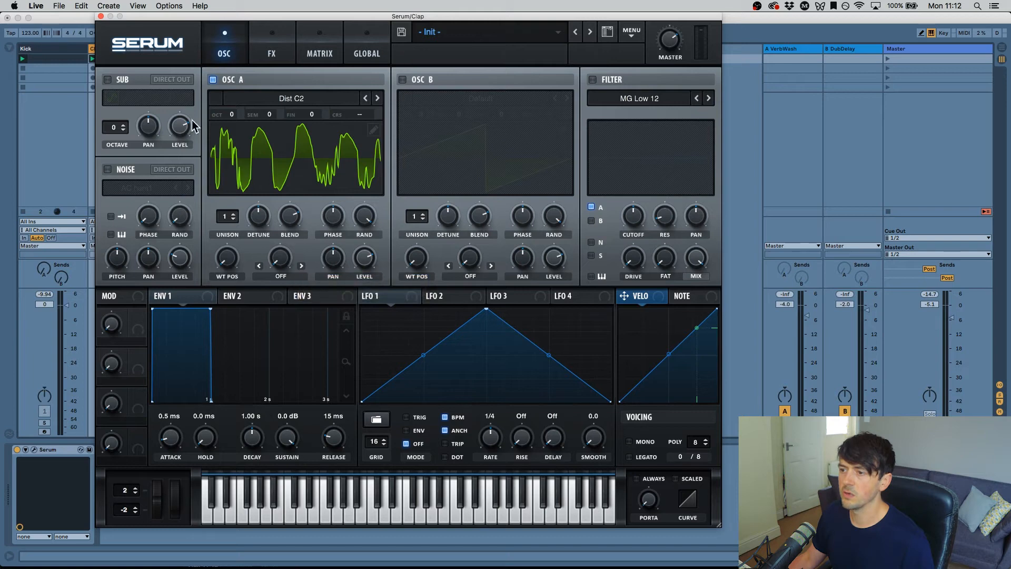
- Enable oscillator B with the Analog_BD_Sin wavetable and turn its level all the way down
click(403, 80)
click(481, 100)
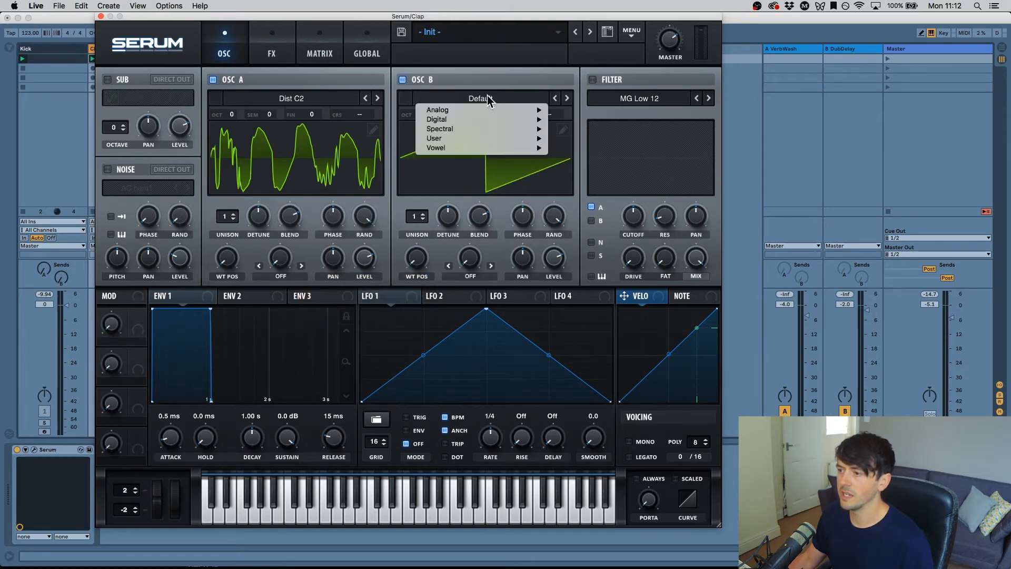
mouse_move(498, 112)
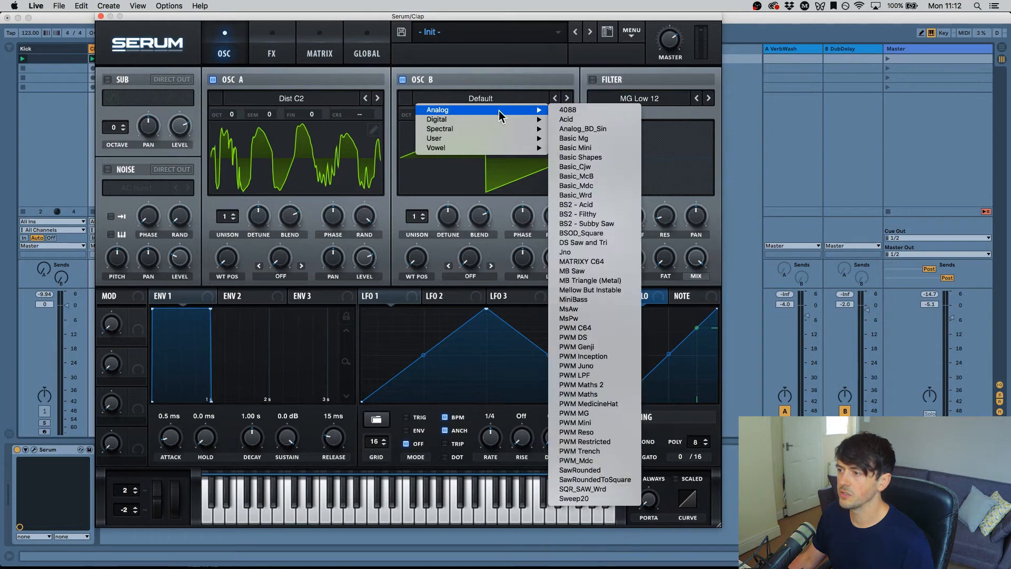
click(601, 129)
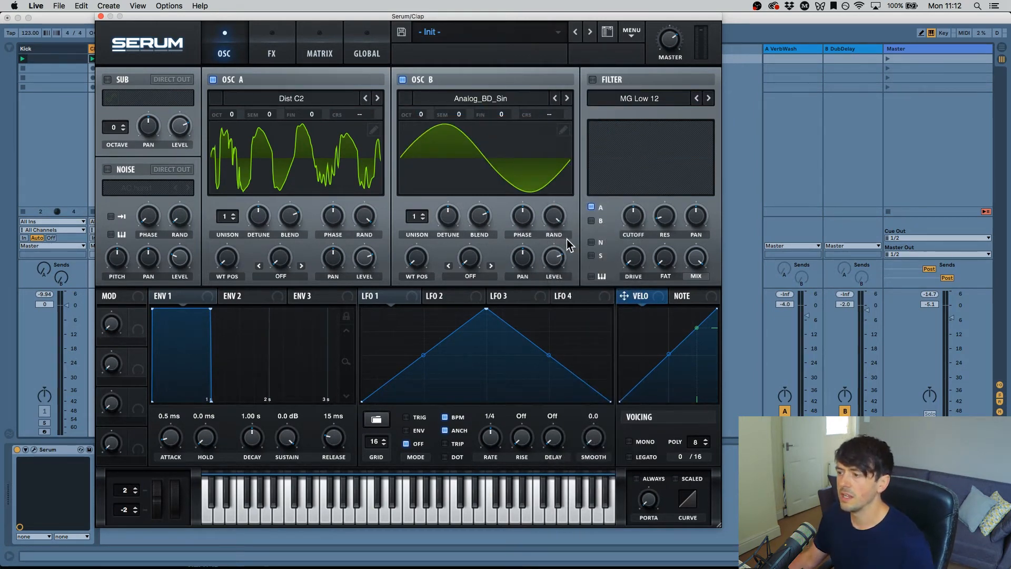
drag(556, 259, 548, 405)
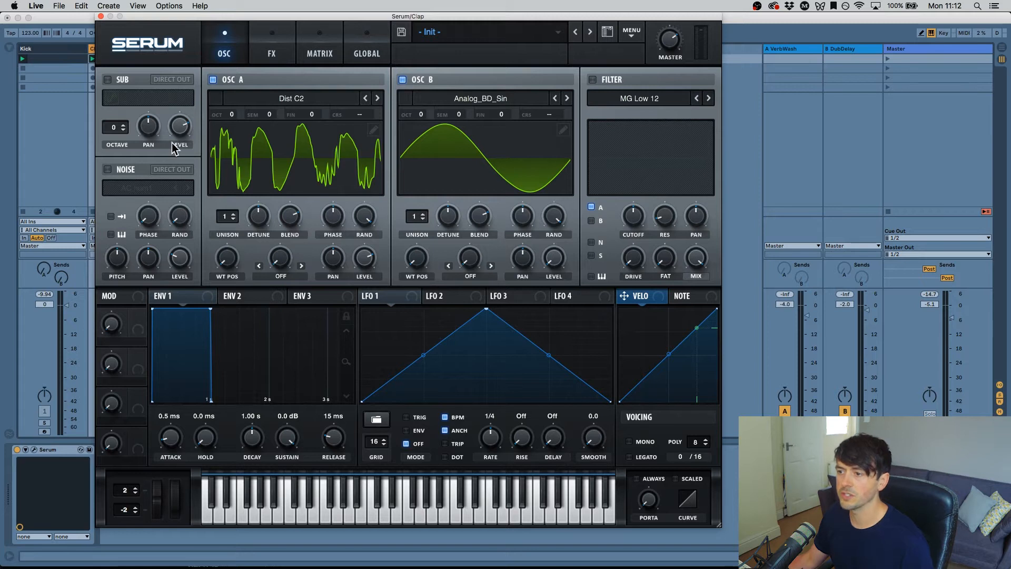
- Set oscillator A's warp mode to FM (from B) and raise the warp amount to a little above half
click(281, 277)
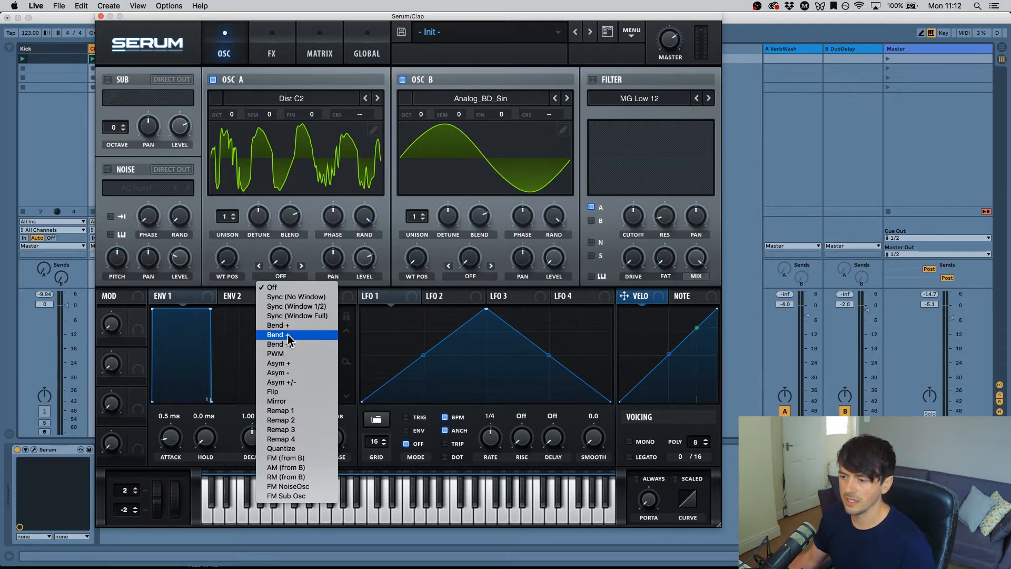
click(309, 458)
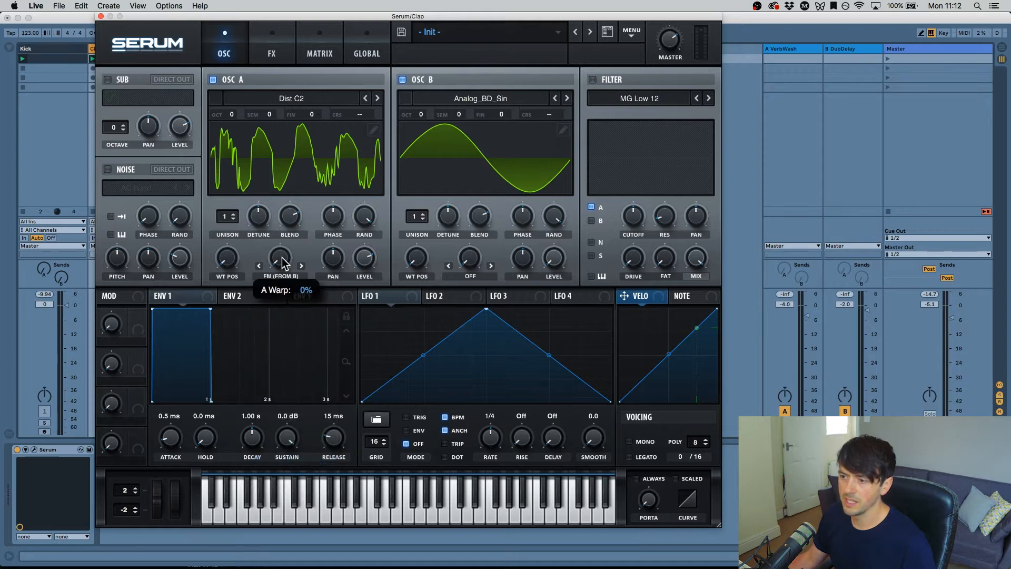
drag(281, 257, 286, 179)
drag(285, 253, 280, 268)
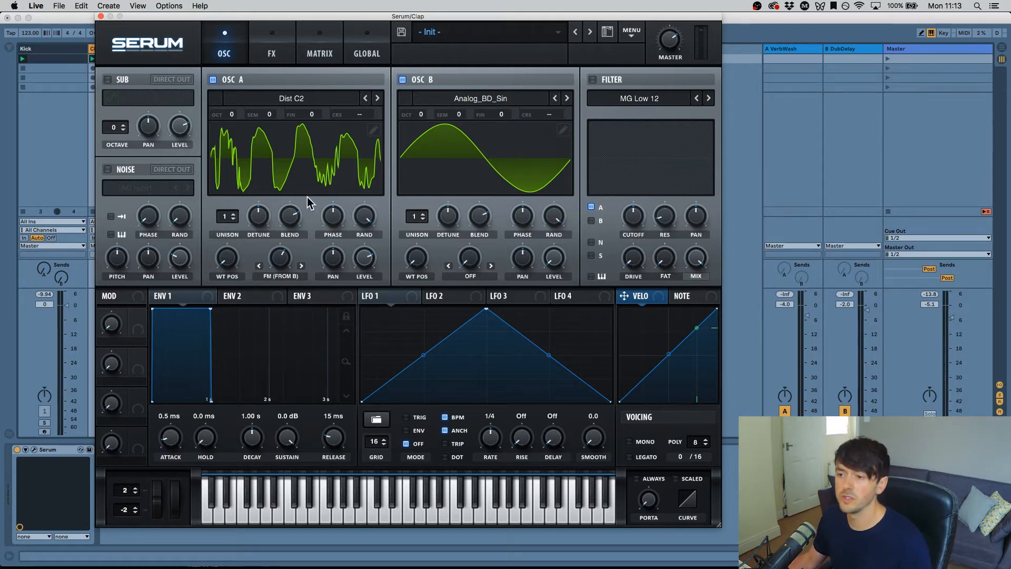
- Enable the noise oscillator with the analog BrightWhite sample, turn on its key tracking and raise its pitch
click(108, 169)
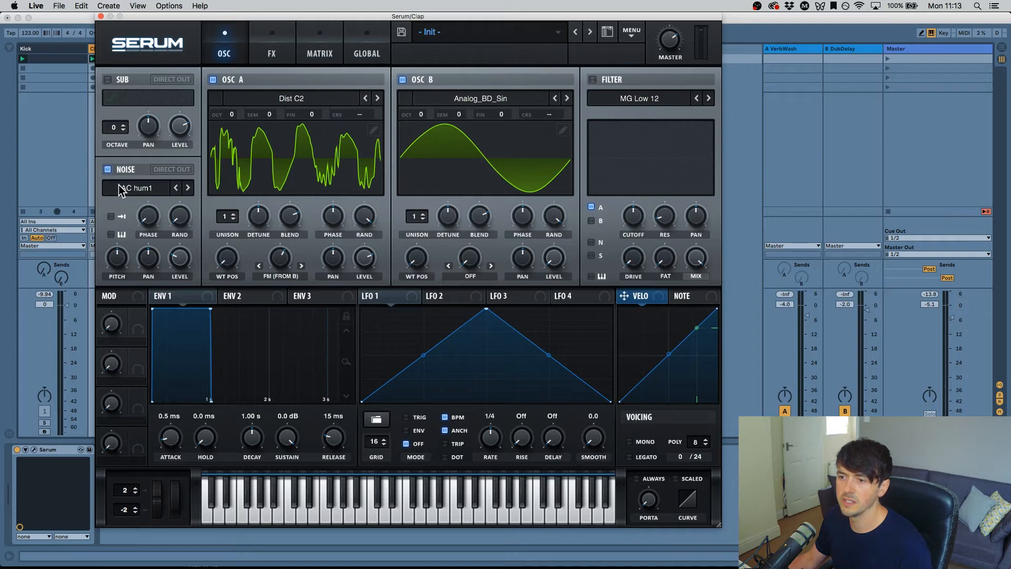
click(142, 187)
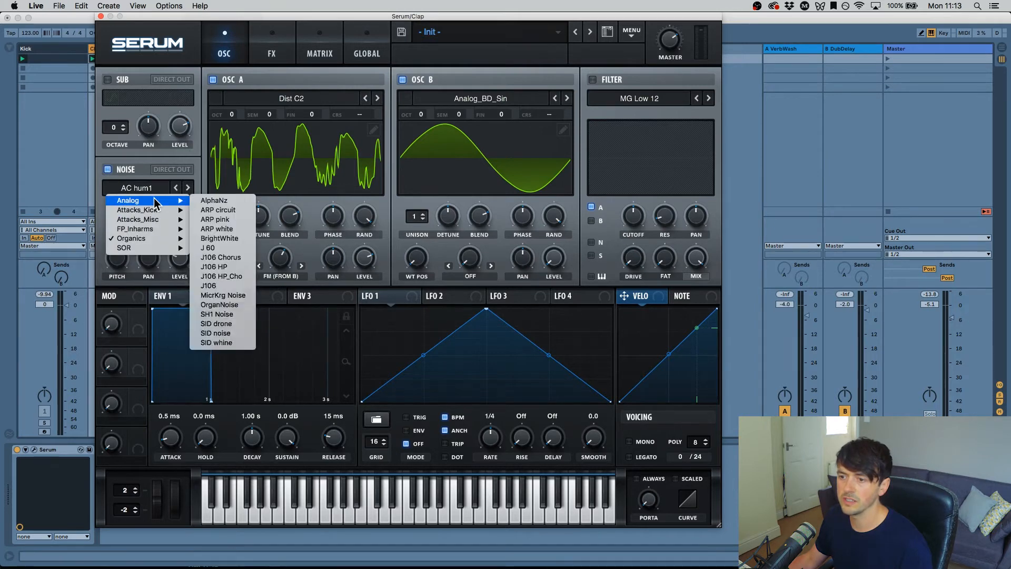
mouse_move(157, 201)
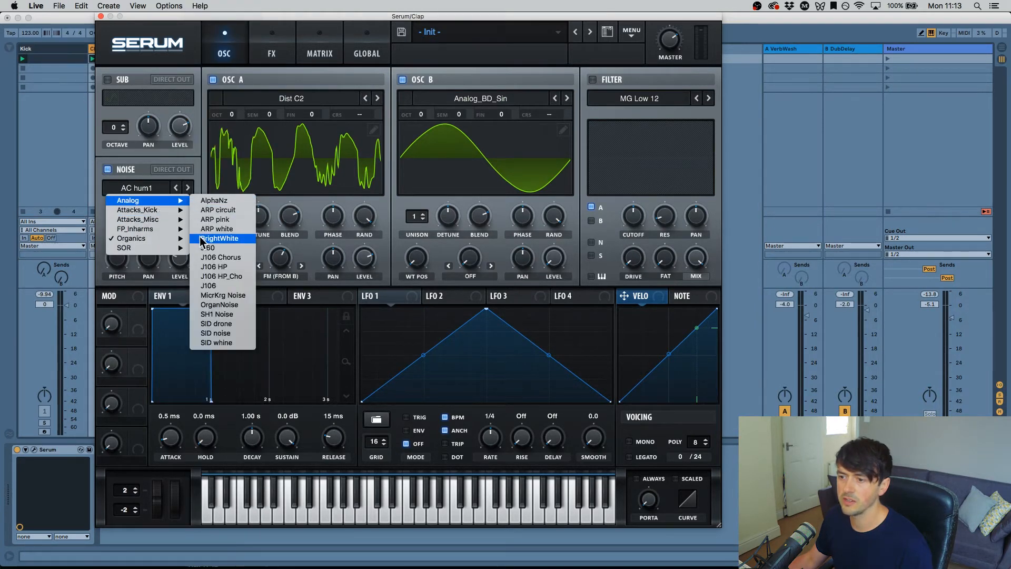
click(234, 238)
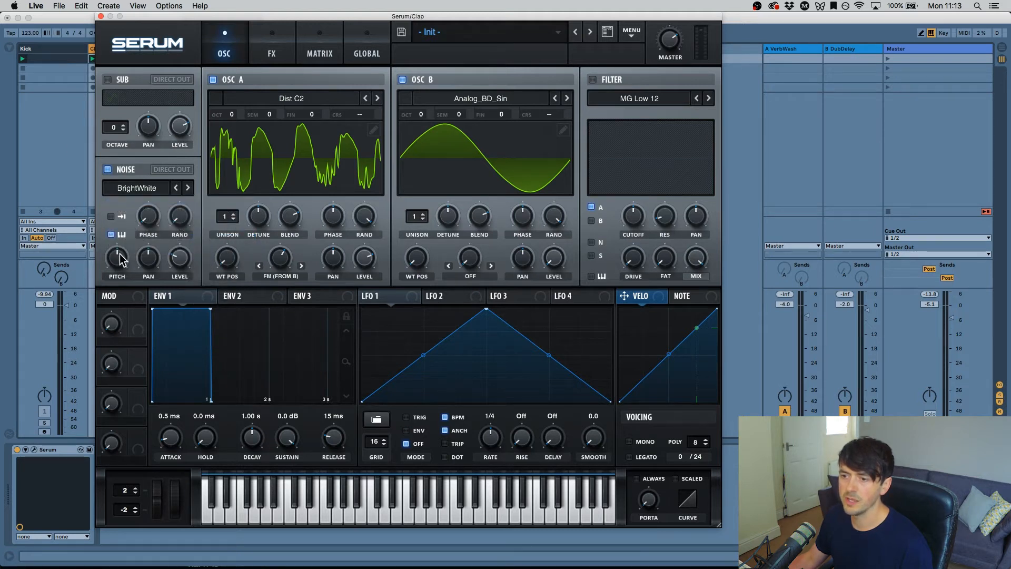
mouse_move(119, 254)
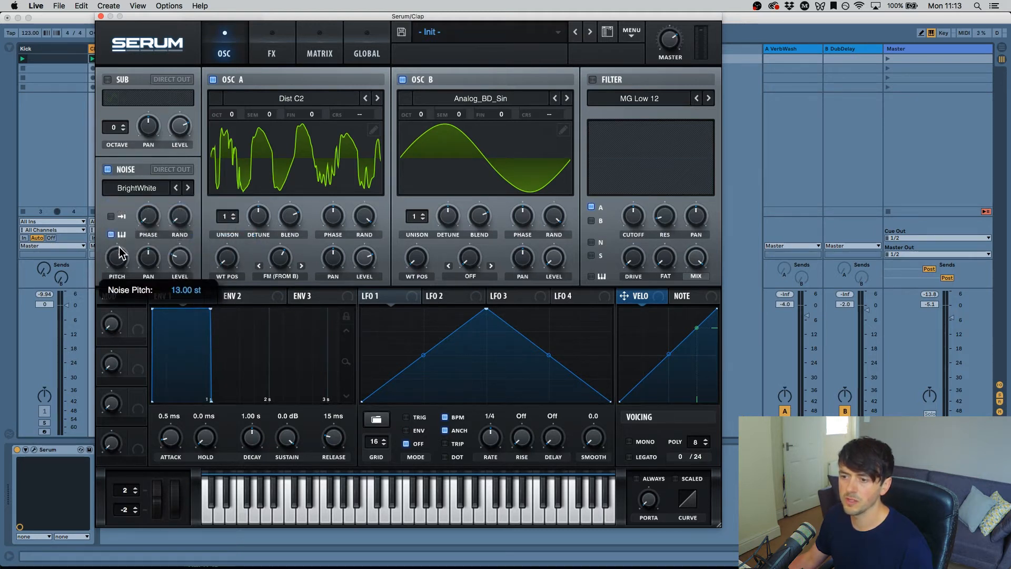
scroll(119, 257, up, 2)
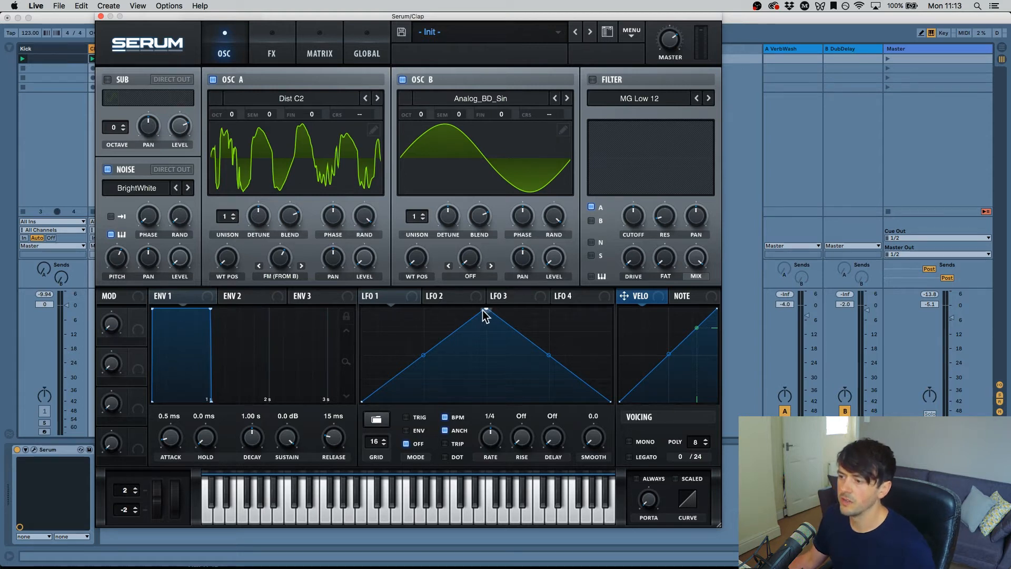
- Move LFO 1's peak point to the start of the curve, making a straight descending ramp
drag(486, 310, 384, 299)
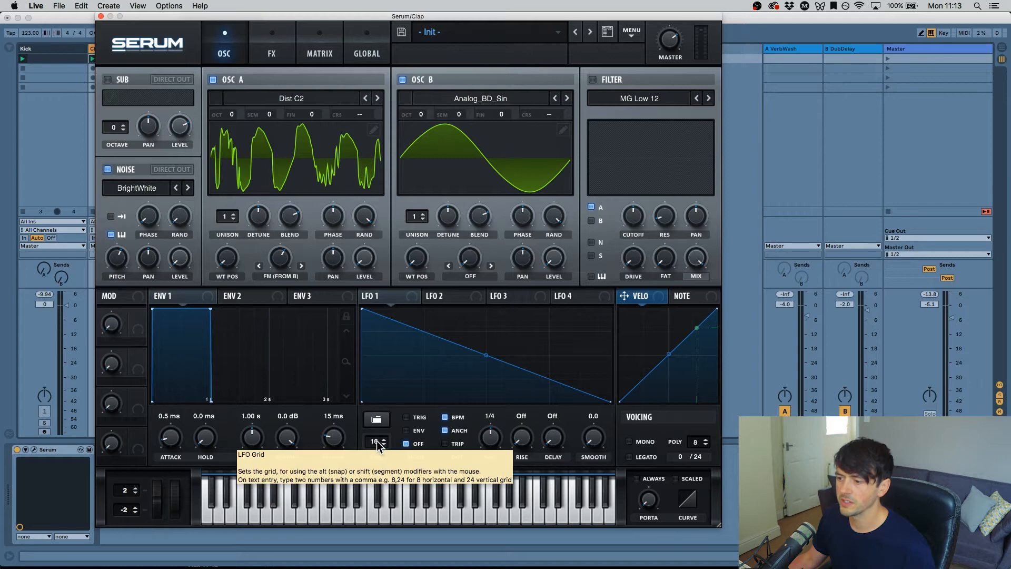
- Set LFO 1 to ENV mode and turn off its BPM sync
click(406, 431)
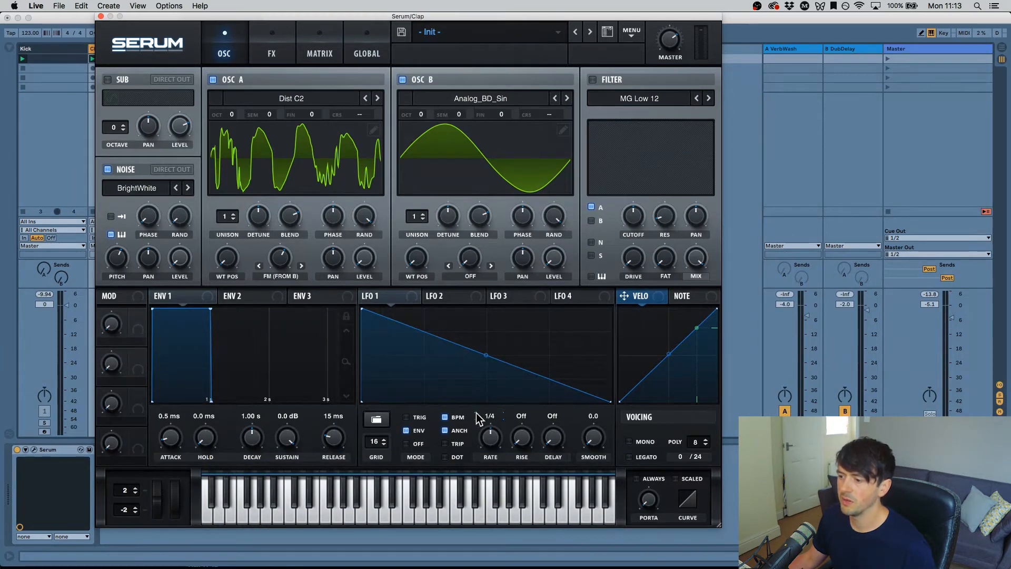
click(445, 418)
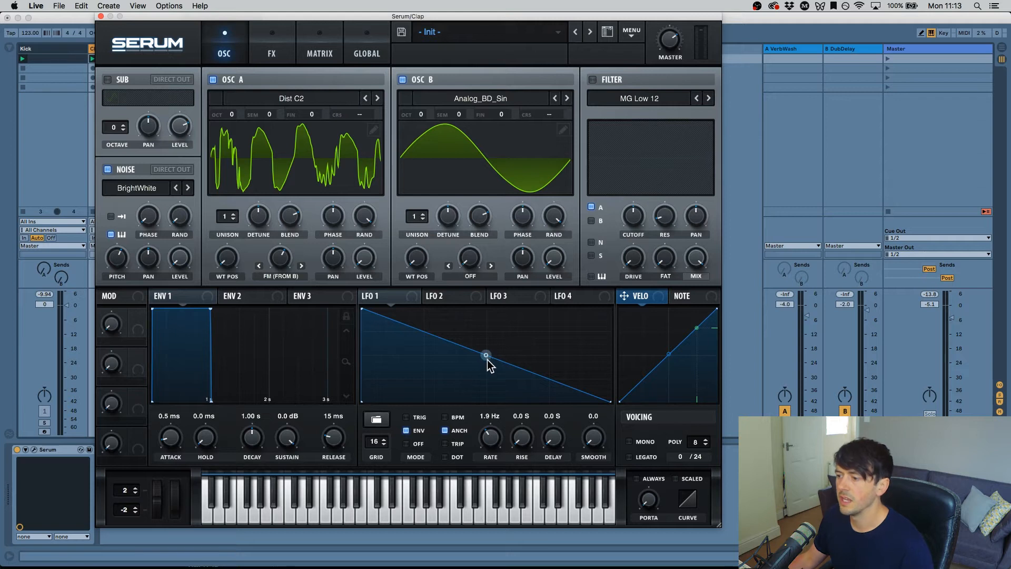
- Redraw LFO 1 as four narrow, full-height descending spikes, each one grid division wide, at the start of the curve
drag(488, 360, 372, 404)
double_click(379, 381)
double_click(376, 373)
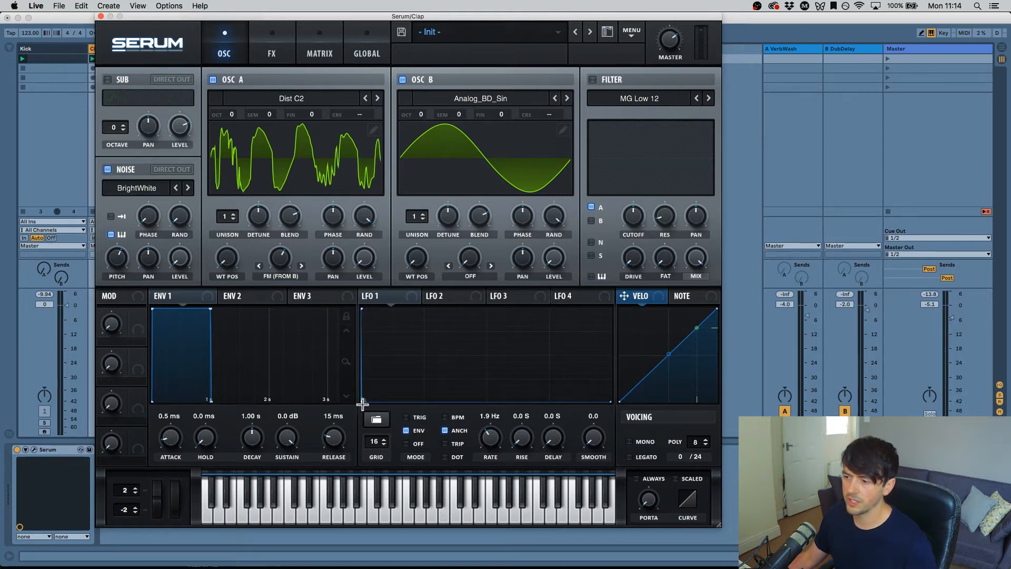
drag(405, 400, 426, 413)
double_click(402, 321)
double_click(414, 402)
double_click(421, 321)
double_click(422, 401)
double_click(430, 321)
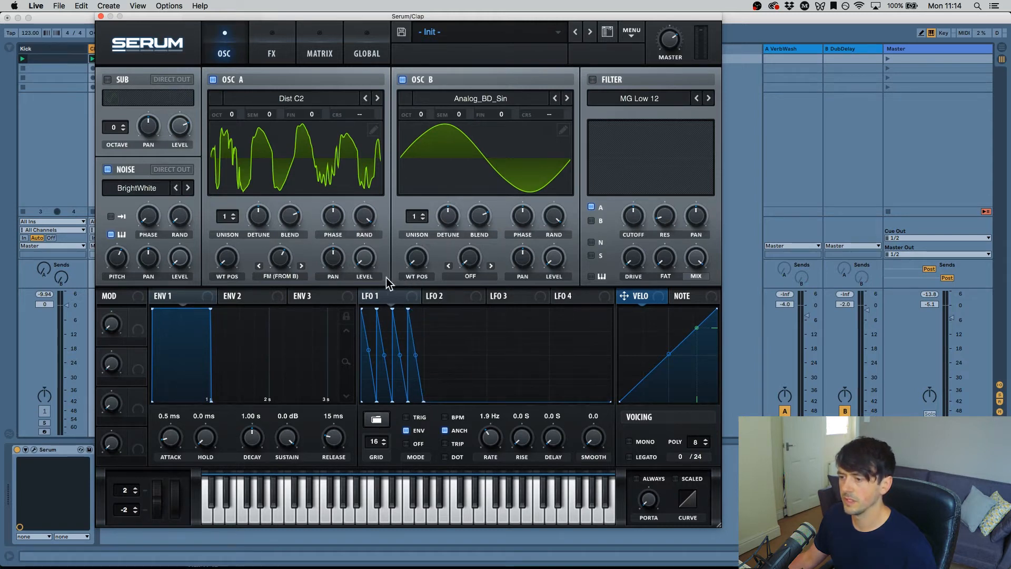
- Reshape LFO 1's spikes with lower second and third peaks, curved slopes and a long concave decay on the fourth reaching the curve's end
mouse_move(377, 310)
mouse_down()
mouse_move(377, 337)
mouse_move(390, 324)
mouse_up()
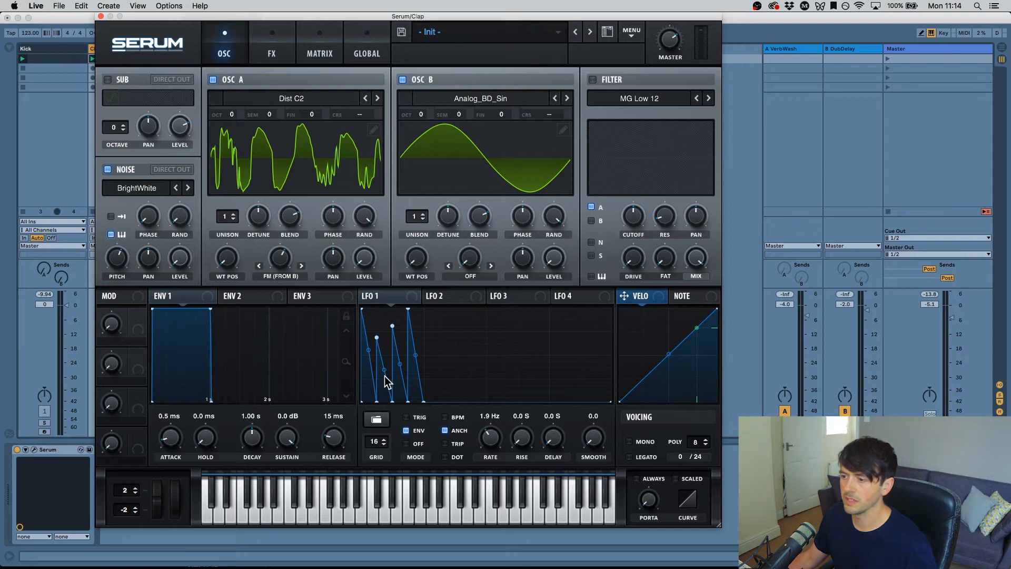
drag(368, 351, 418, 354)
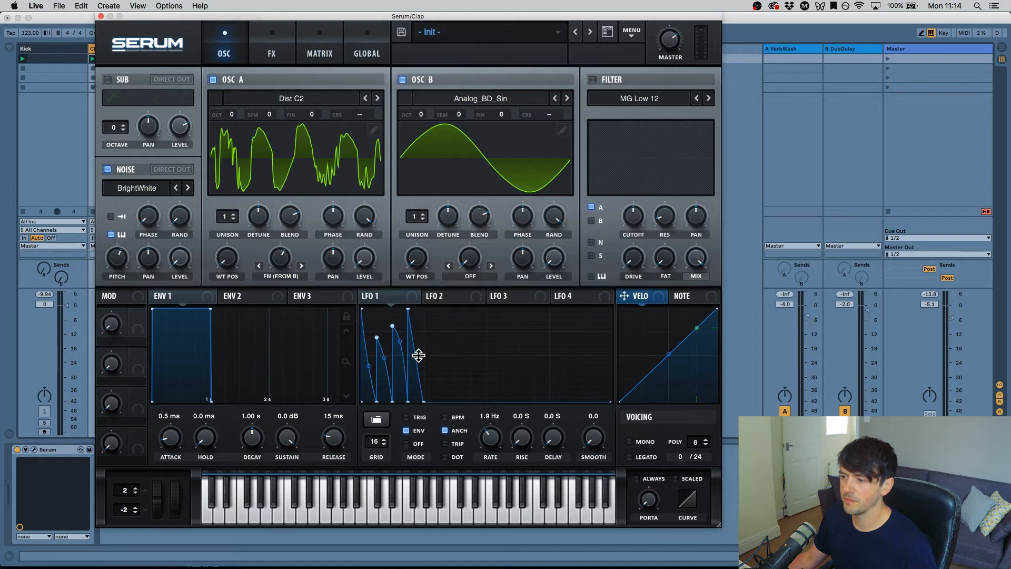
drag(423, 400, 641, 417)
drag(509, 358, 510, 395)
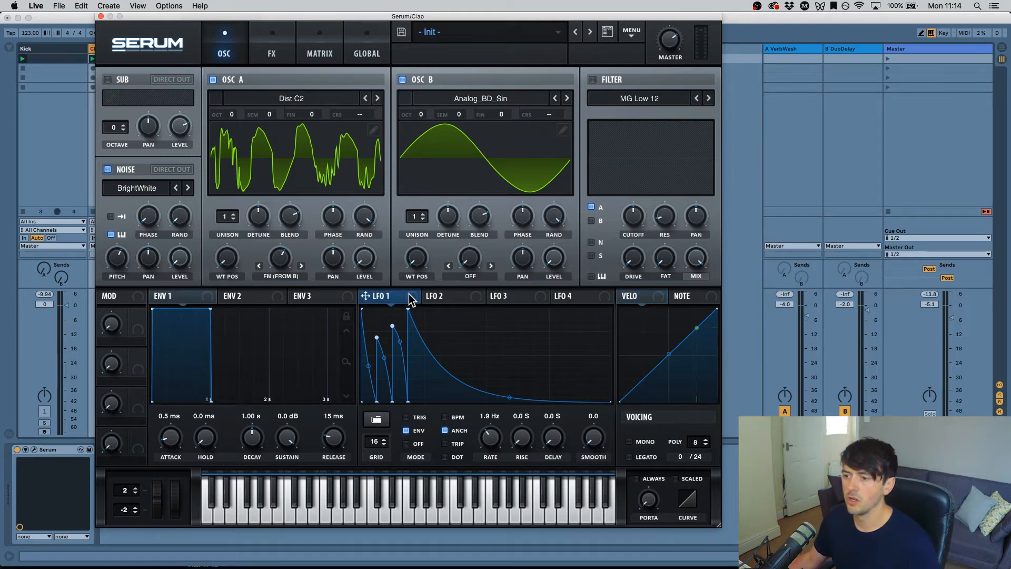
- Modulate oscillator A's level, its FM warp amount and the noise level with LFO 1, raising the depth on oscillator A's level
drag(411, 299, 351, 265)
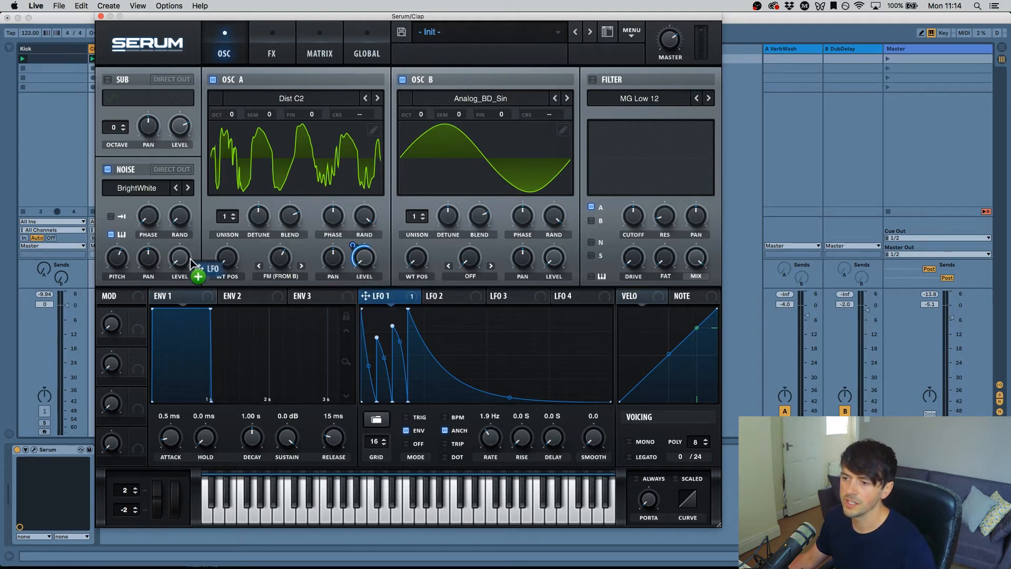
drag(180, 262, 180, 259)
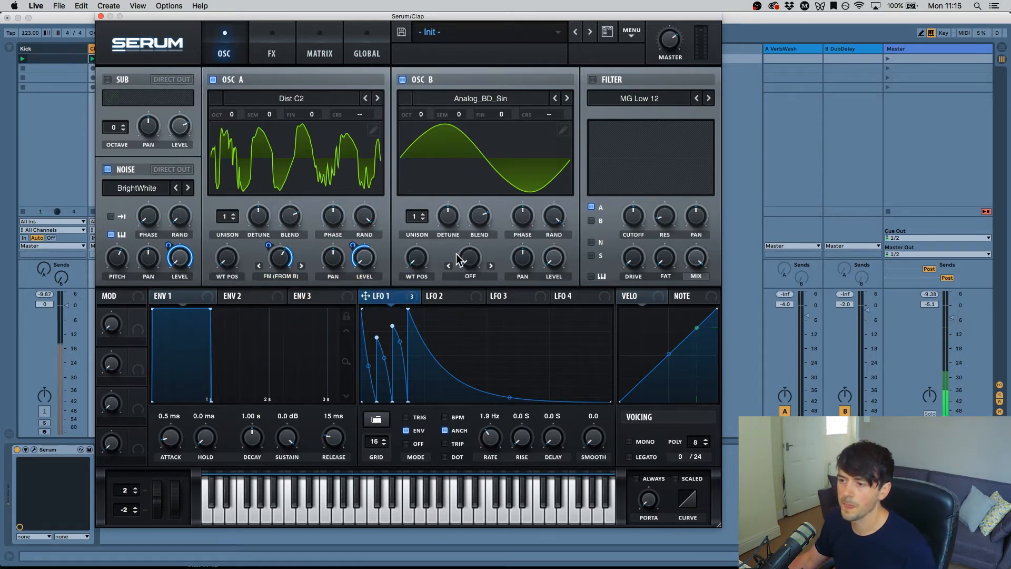
mouse_move(354, 253)
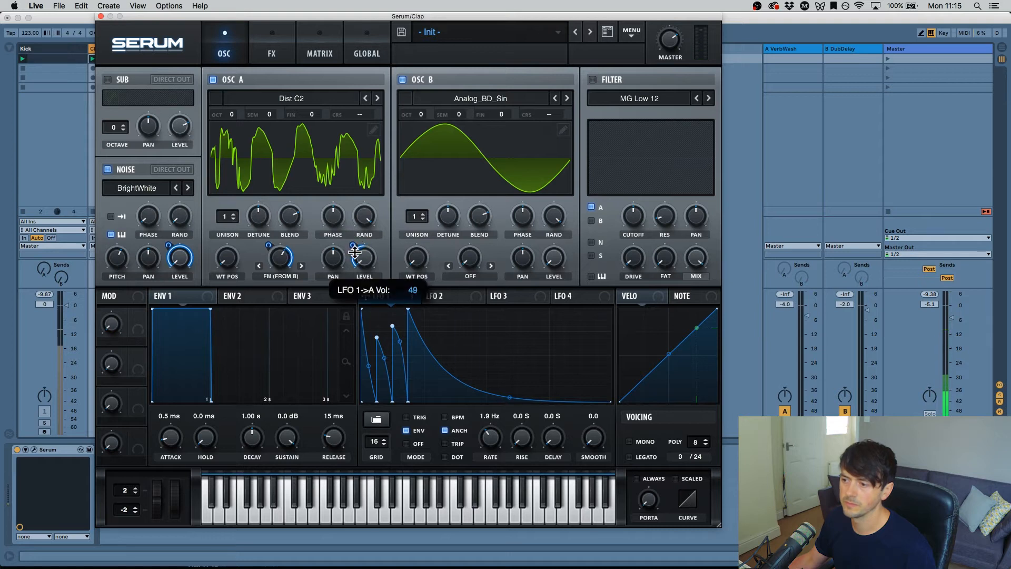
drag(355, 253, 353, 242)
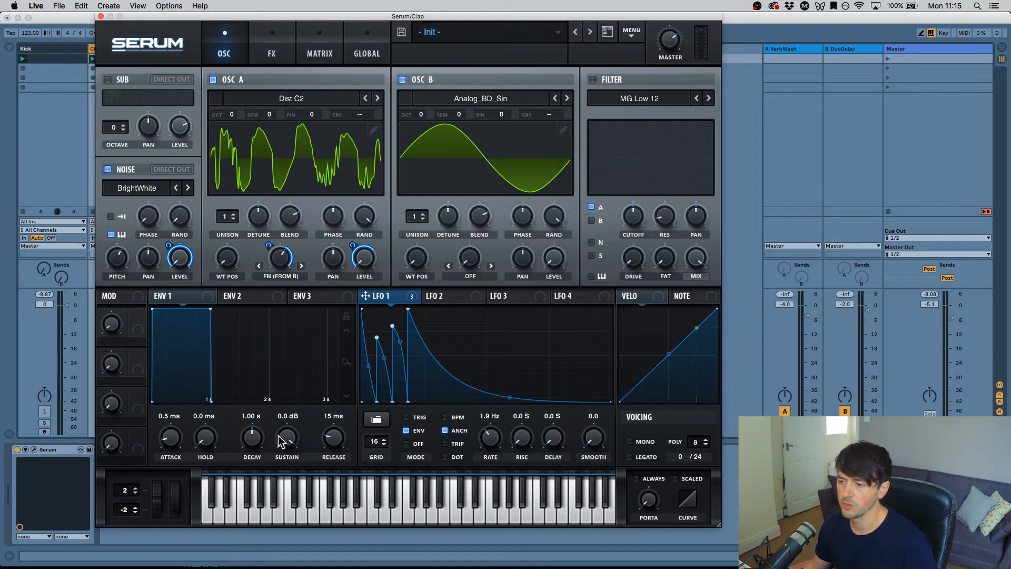
- Set envelope 1 to a 130 ms hold, 1.59 s decay, sustain fully down and 205 ms release
drag(283, 438, 285, 538)
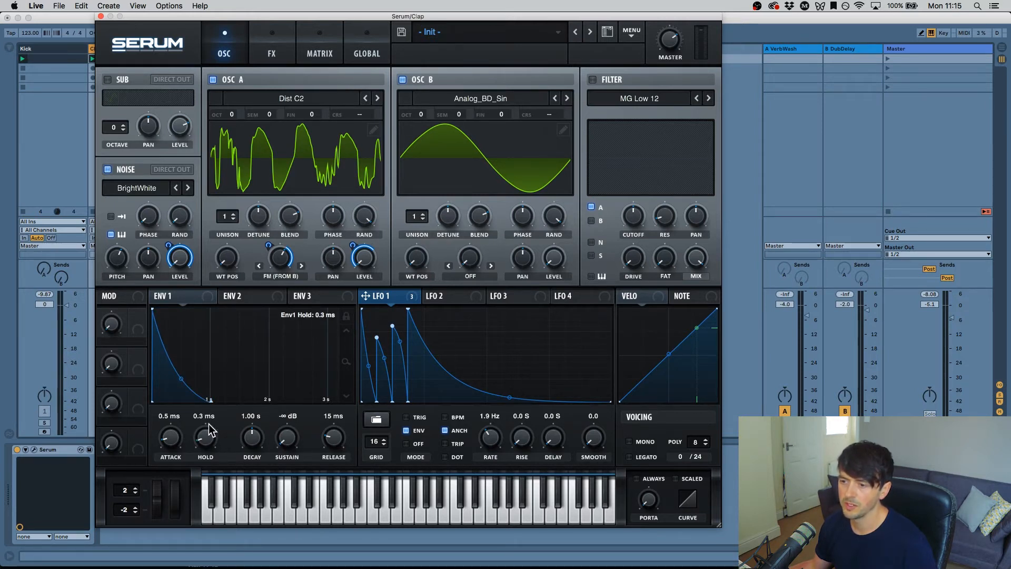
drag(209, 427, 252, 441)
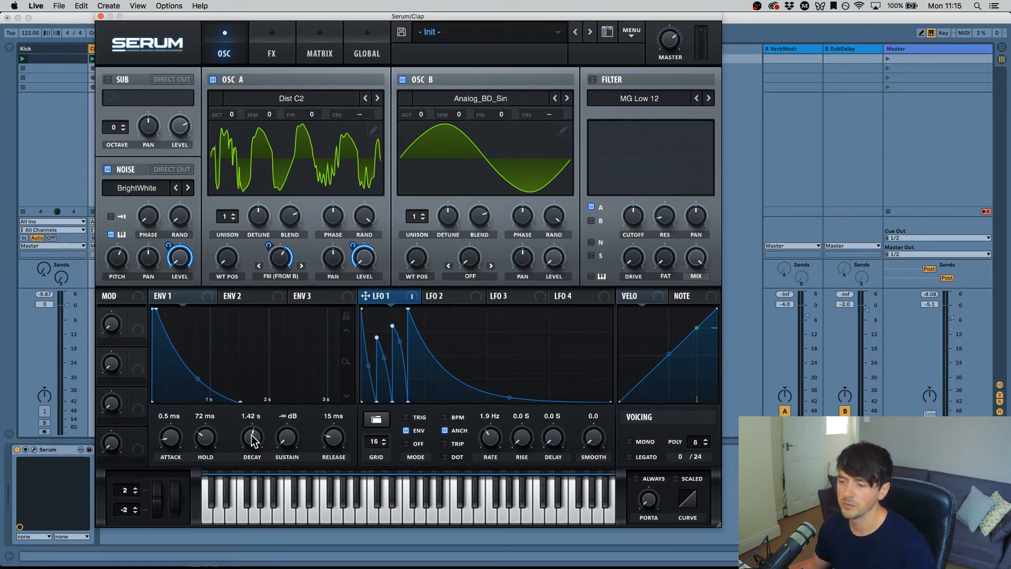
mouse_move(252, 442)
mouse_down()
mouse_move(249, 453)
mouse_move(253, 442)
mouse_up()
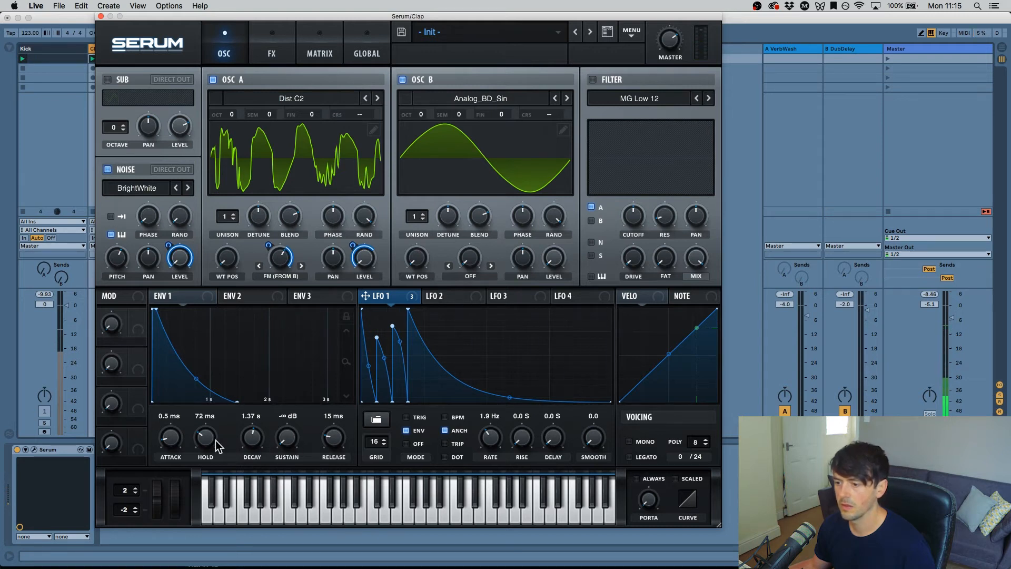
drag(332, 439, 334, 425)
mouse_move(205, 438)
mouse_down()
mouse_move(209, 428)
mouse_move(211, 439)
mouse_move(251, 434)
mouse_move(208, 435)
mouse_up()
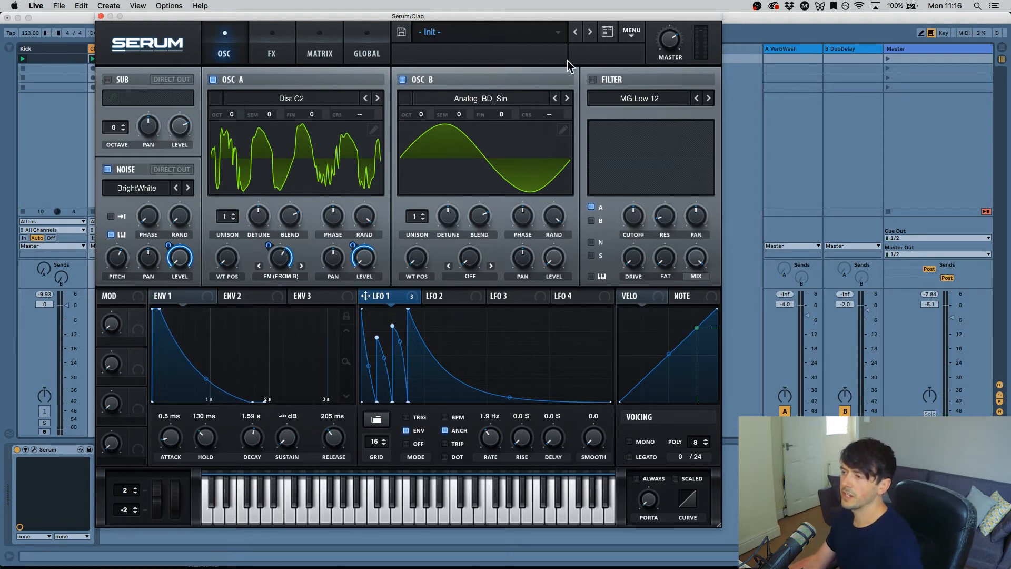
- Enable the filter, route the noise oscillator through it along with oscillator A, and choose the BN 12 type
click(595, 80)
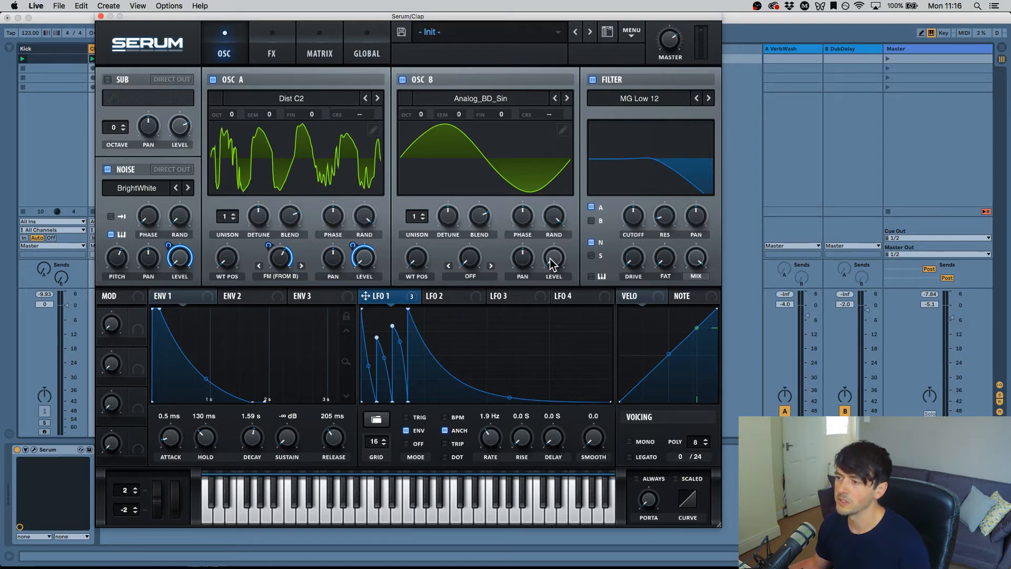
click(663, 98)
mouse_move(641, 118)
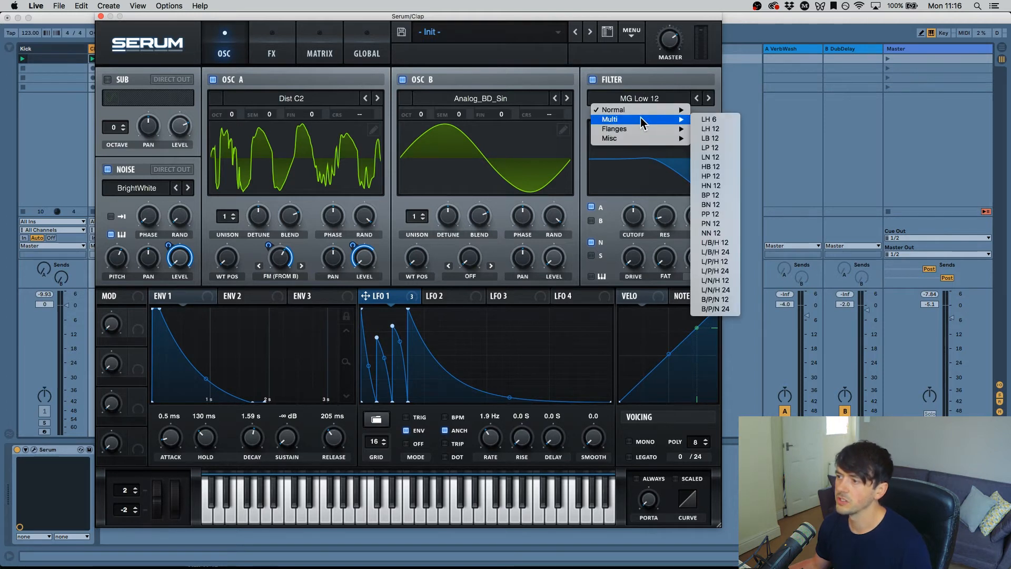
click(733, 203)
- Raise the BN 12 filter's cutoff to above the middle and set its drive to about 17%
drag(633, 218, 636, 218)
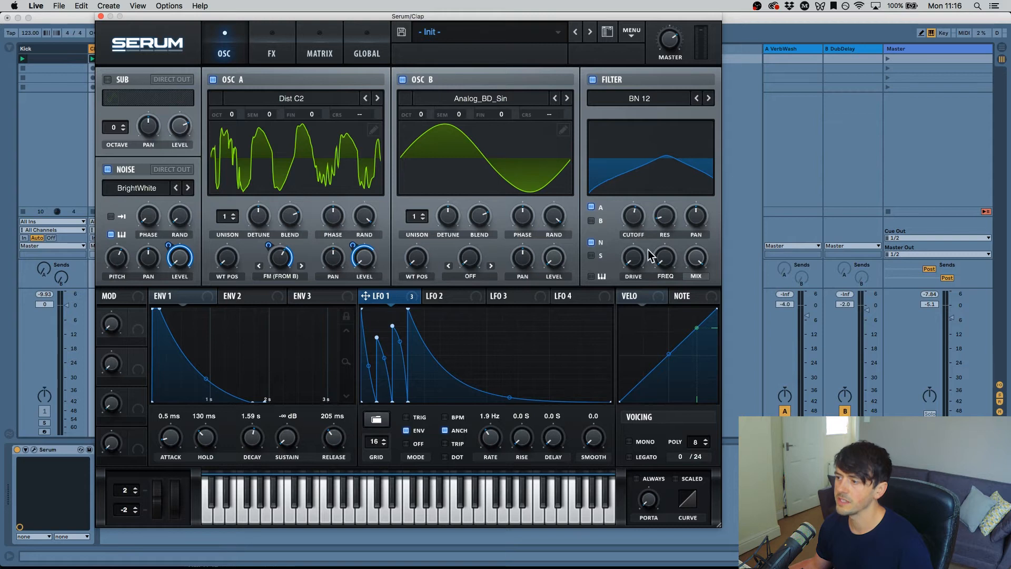
drag(639, 262, 637, 258)
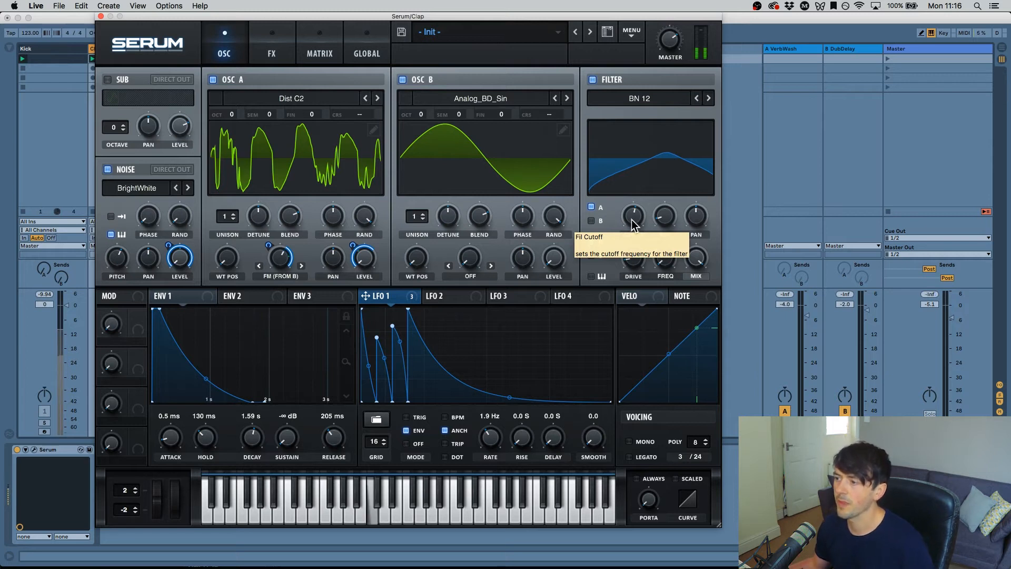
drag(631, 220, 628, 200)
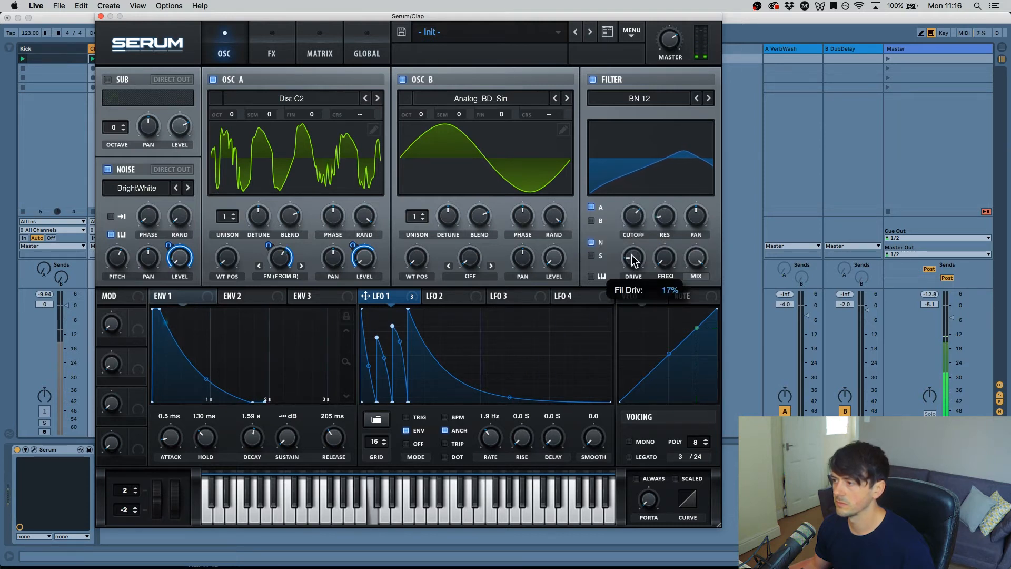
drag(635, 221, 636, 222)
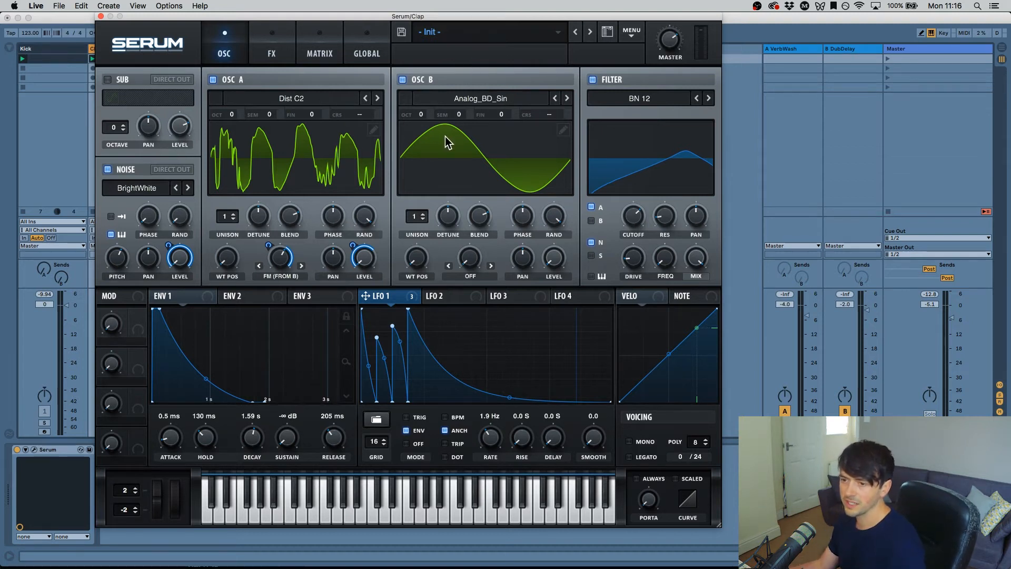
- Add the Hyper/Dimension and Reverb effects, with the reverb placed directly after Hyper/Dimension in the chain
click(269, 53)
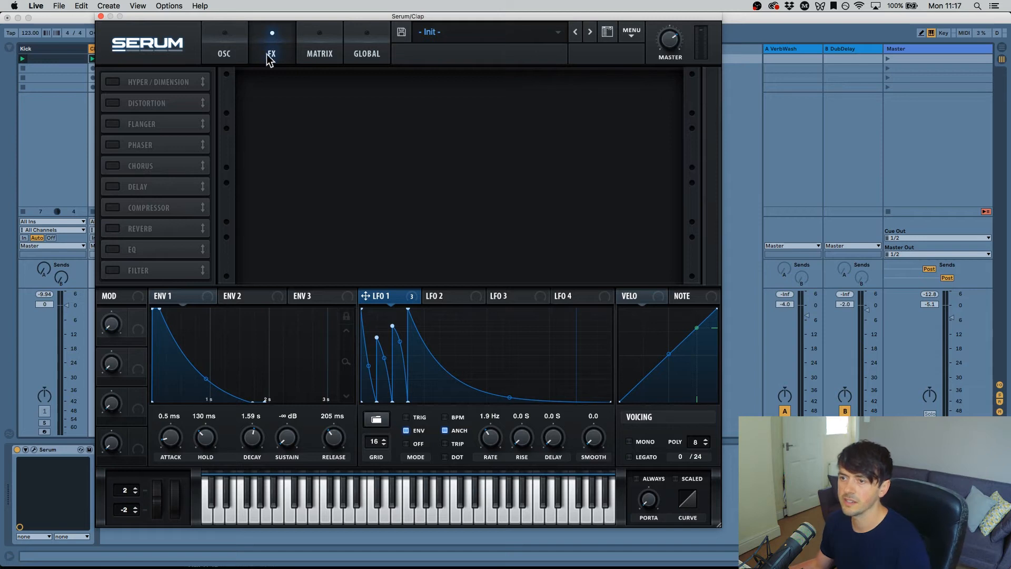
click(112, 81)
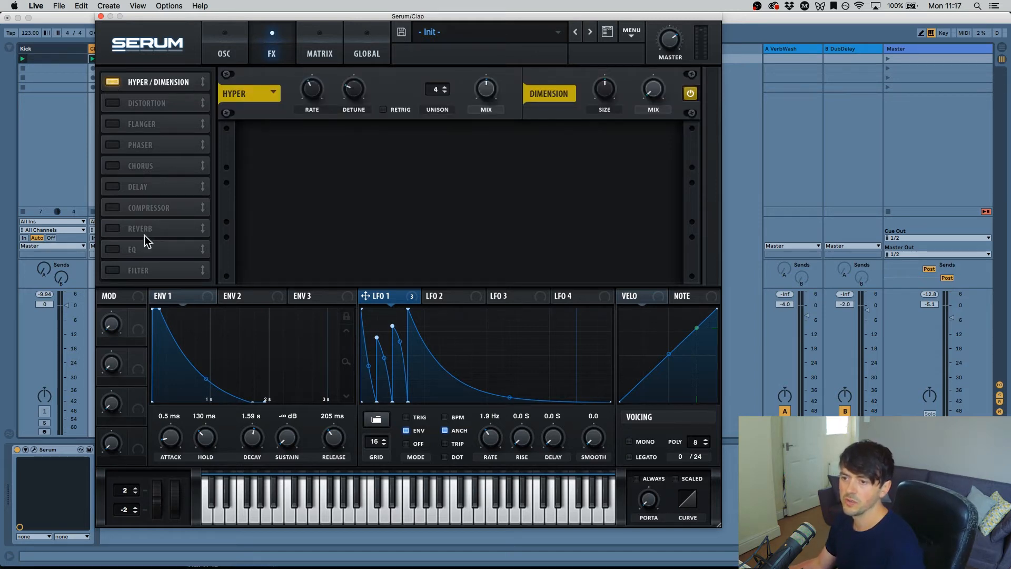
drag(143, 226, 147, 103)
click(113, 100)
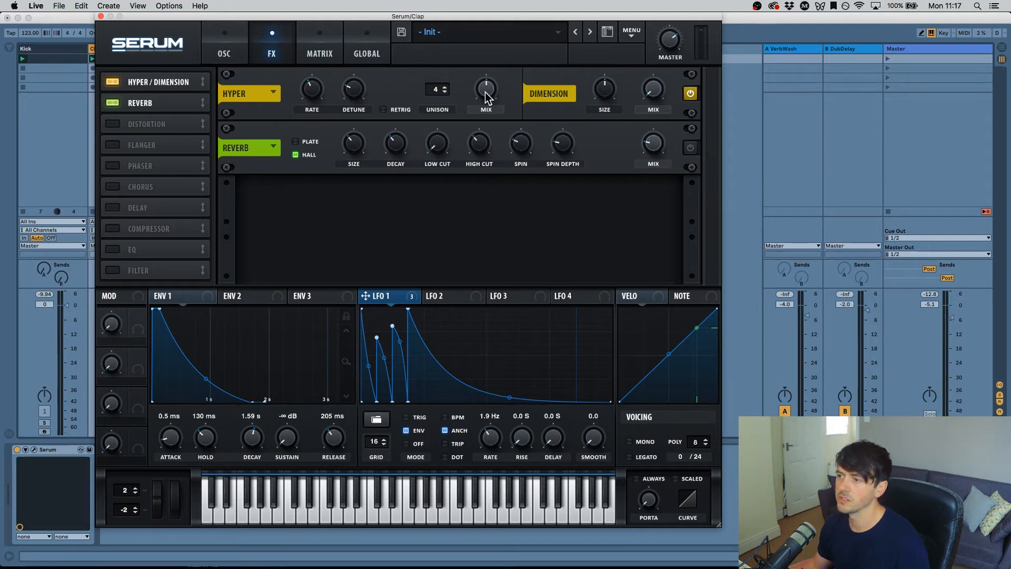
- Turn the Hyper mix fully down, raise the Dimension mix to just under half and reduce the Dimension size
drag(485, 92, 517, 384)
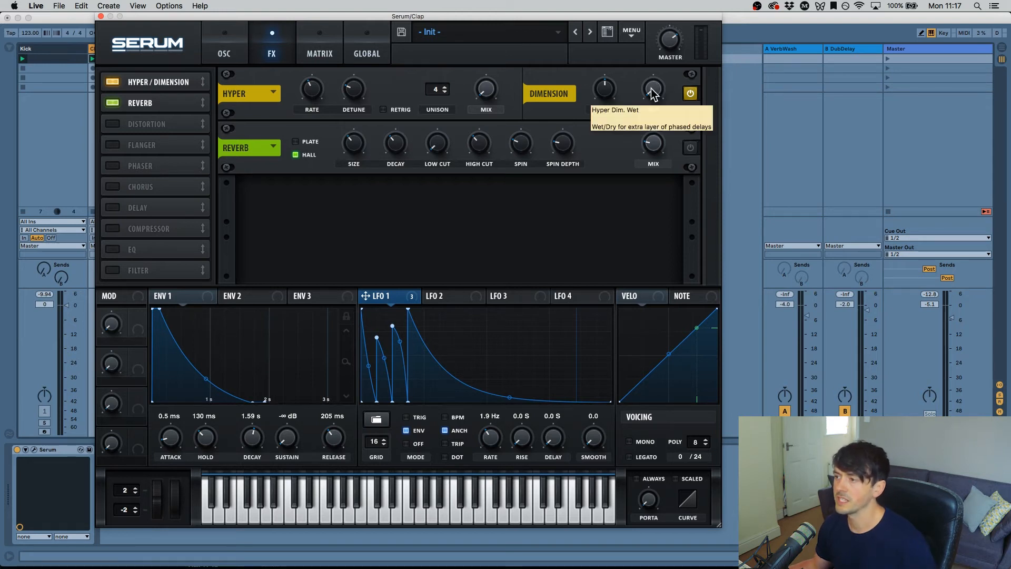
drag(653, 94, 654, 40)
drag(605, 90, 610, 129)
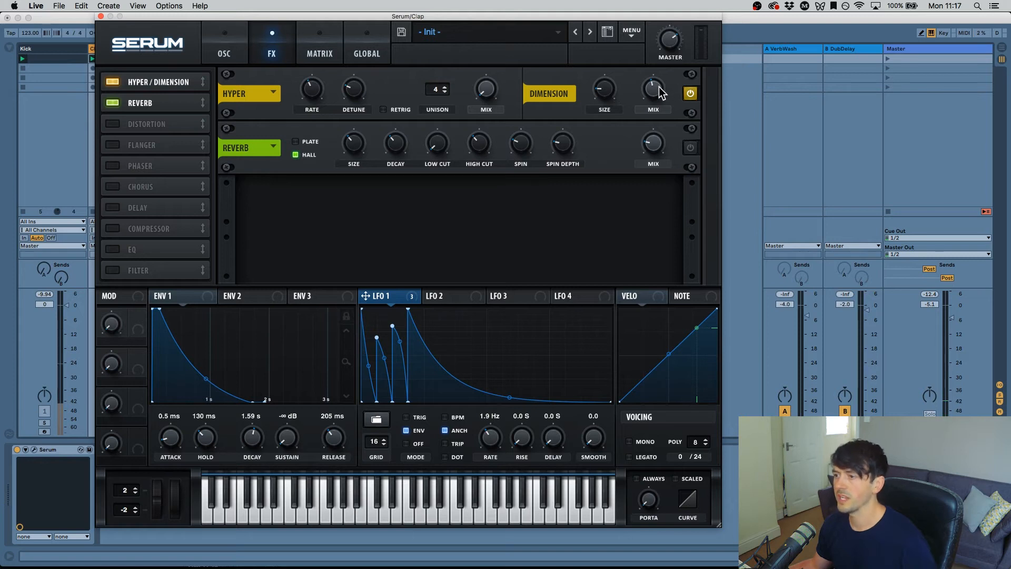
- Switch on the hall reverb with about 12% size, 0.8 s decay and 18% mix, raising its low cut and lowering its high cut
click(691, 148)
drag(655, 140, 649, 112)
drag(347, 150, 399, 182)
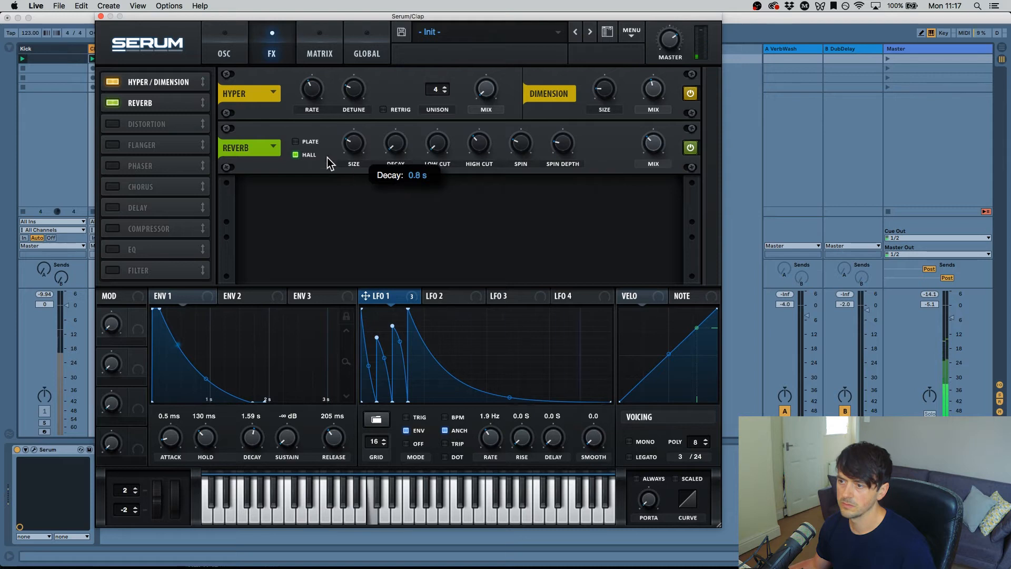
click(295, 141)
click(295, 154)
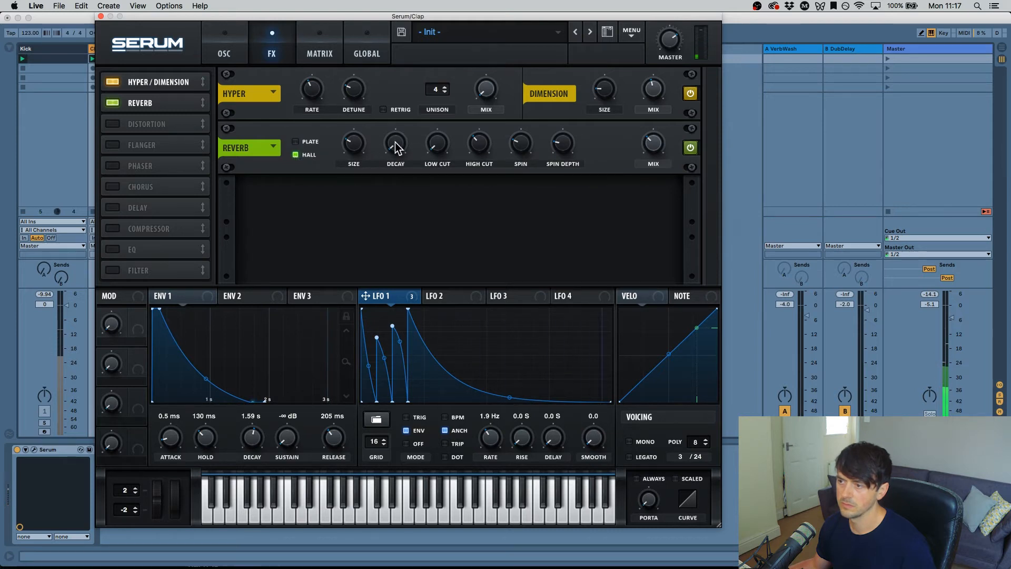
drag(360, 142, 356, 172)
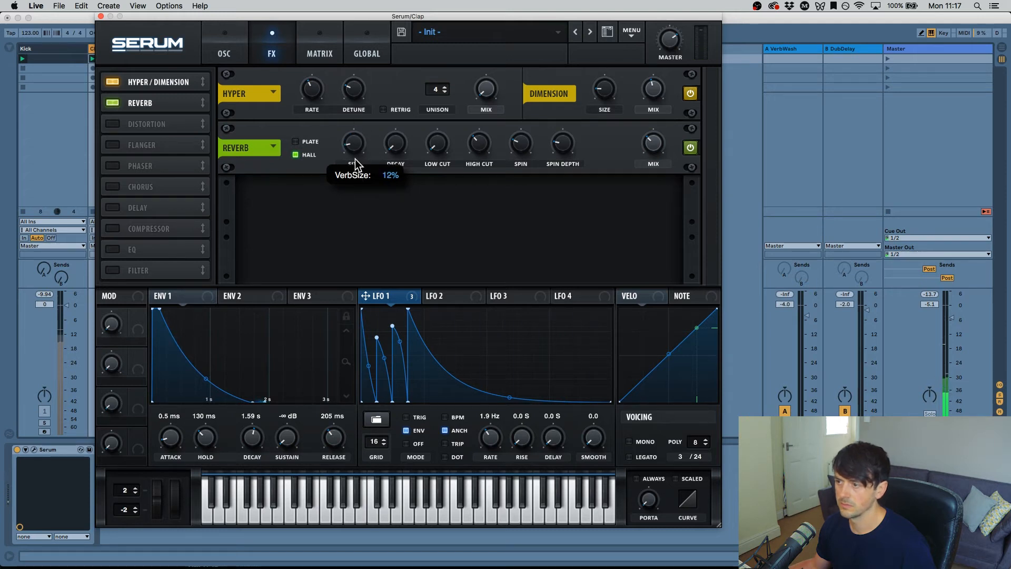
mouse_move(440, 140)
mouse_down()
mouse_move(441, 131)
mouse_move(470, 158)
mouse_move(464, 185)
mouse_up()
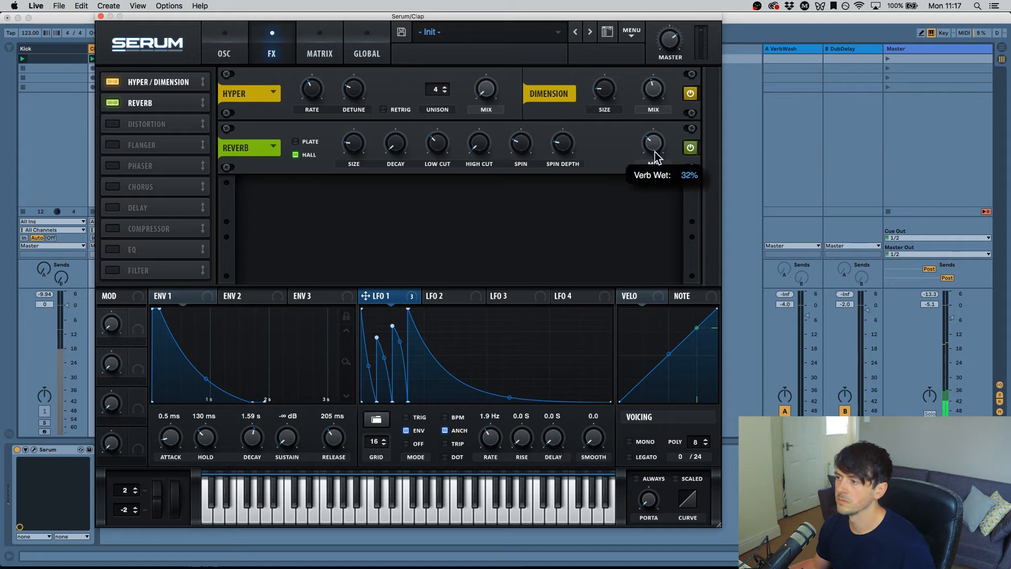
drag(655, 152, 650, 162)
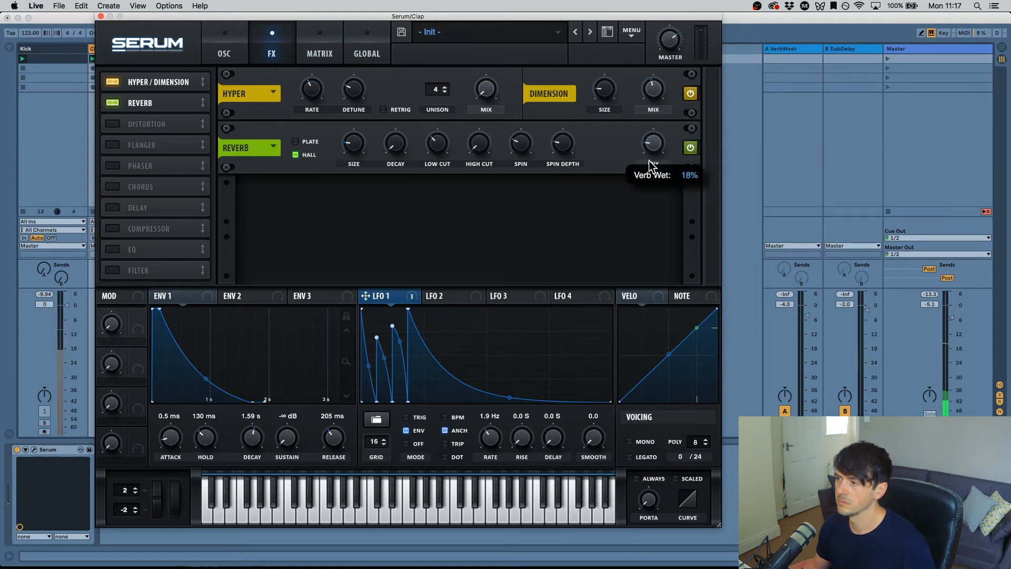
- Bypass and re-enable the Reverb and Hyper/Dimension effects to compare the clap with and without them, and return to the oscillator page
click(691, 148)
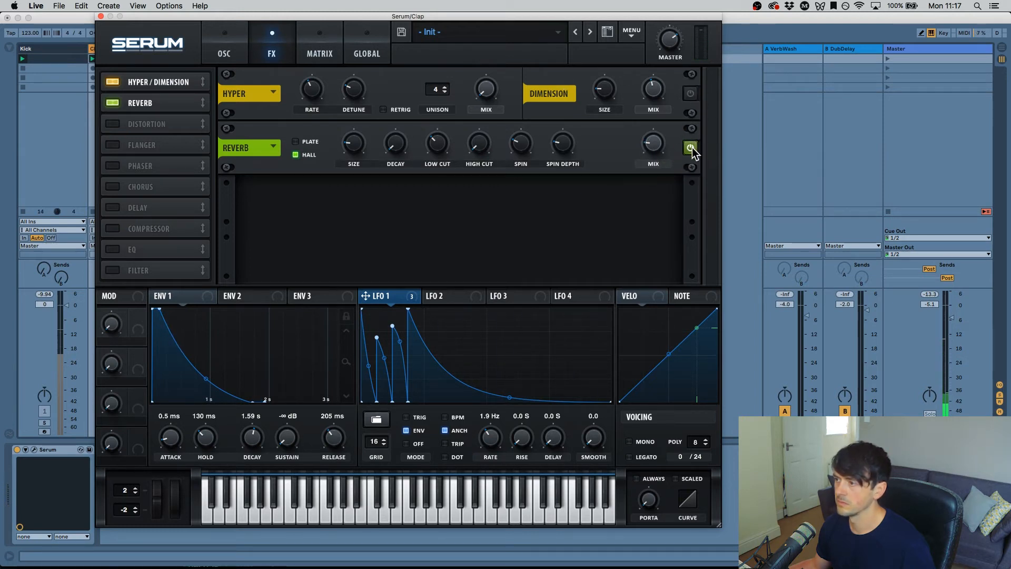
click(691, 95)
click(690, 95)
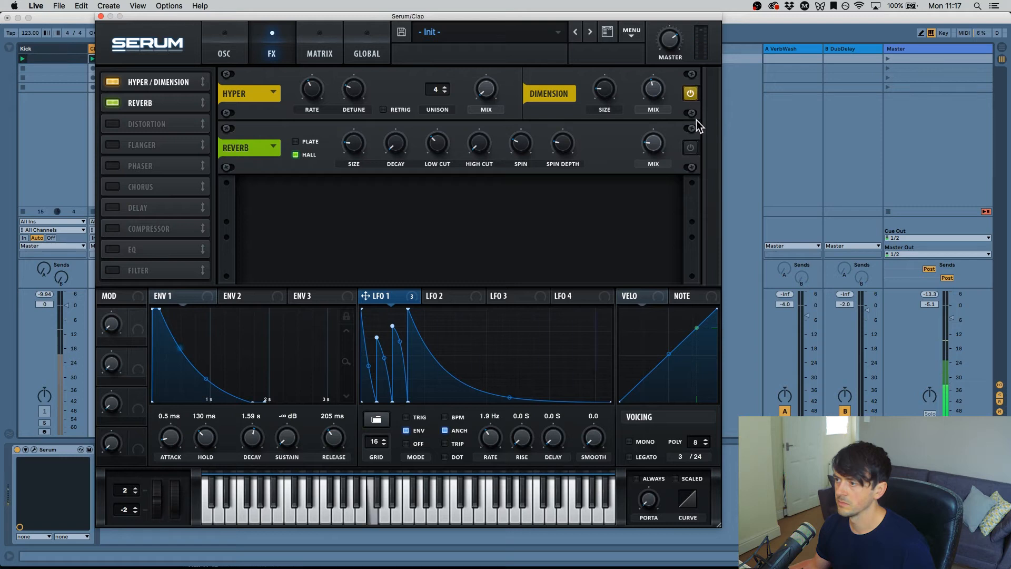
click(690, 148)
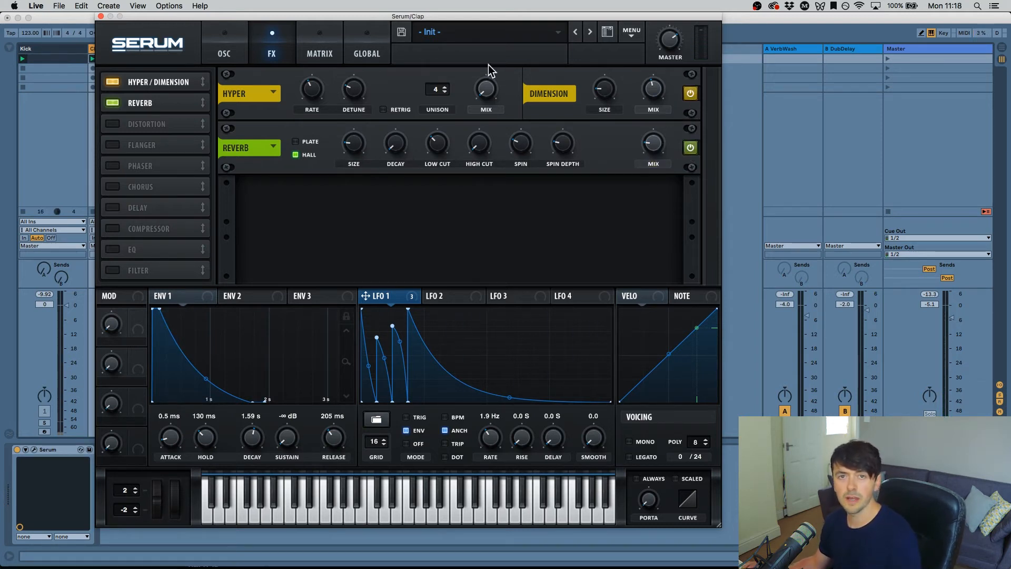
click(208, 56)
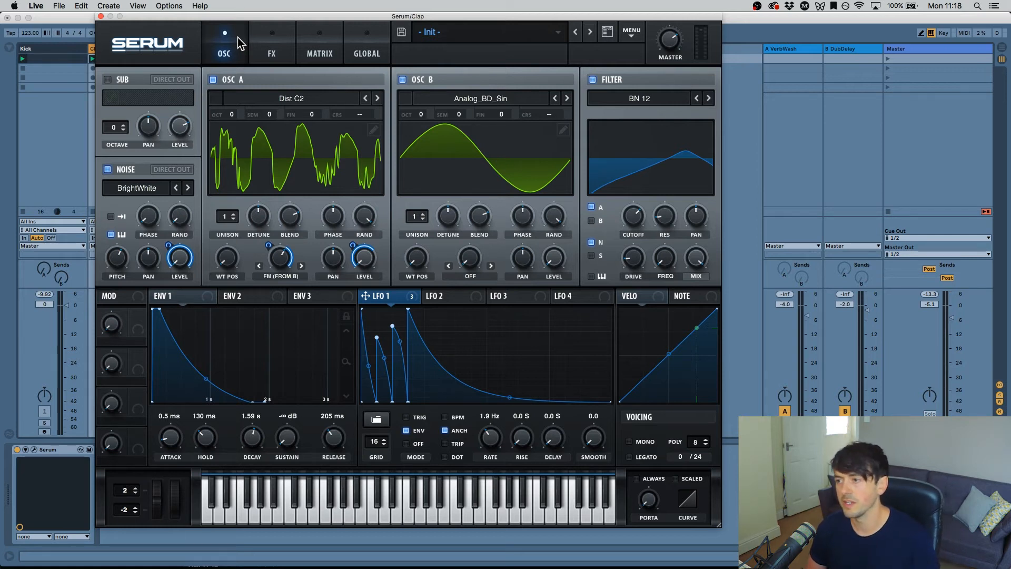
- Set the clap's reverb mix to about 22% and lower the Dimension mix to about 34%, returning to the oscillator page
click(265, 56)
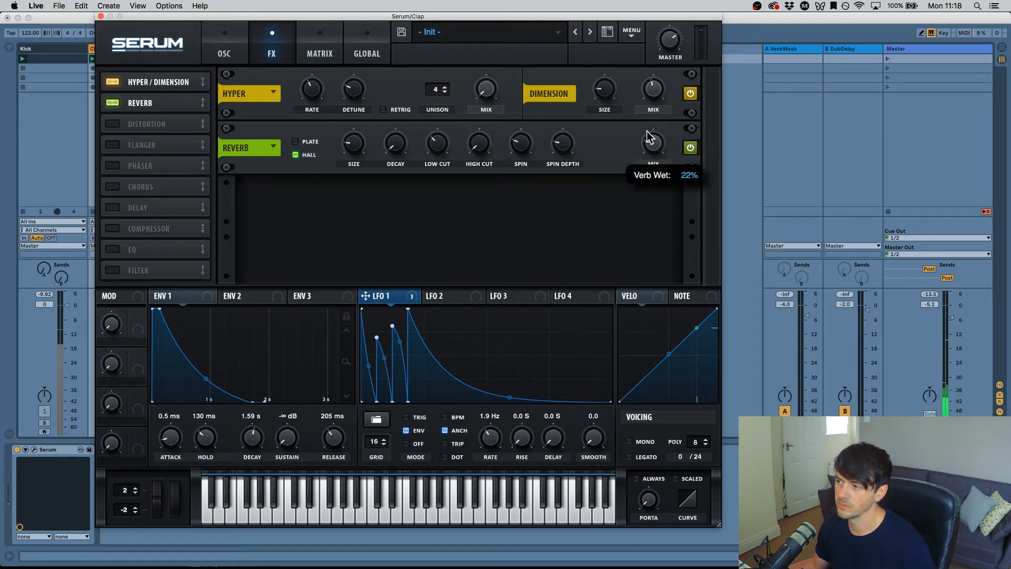
drag(653, 141, 658, 143)
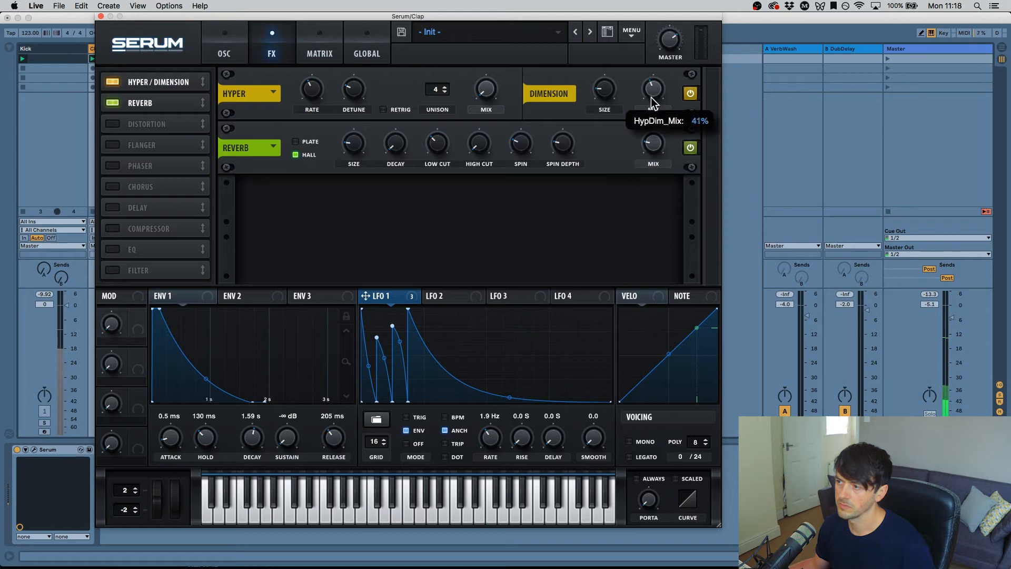
drag(655, 94, 653, 108)
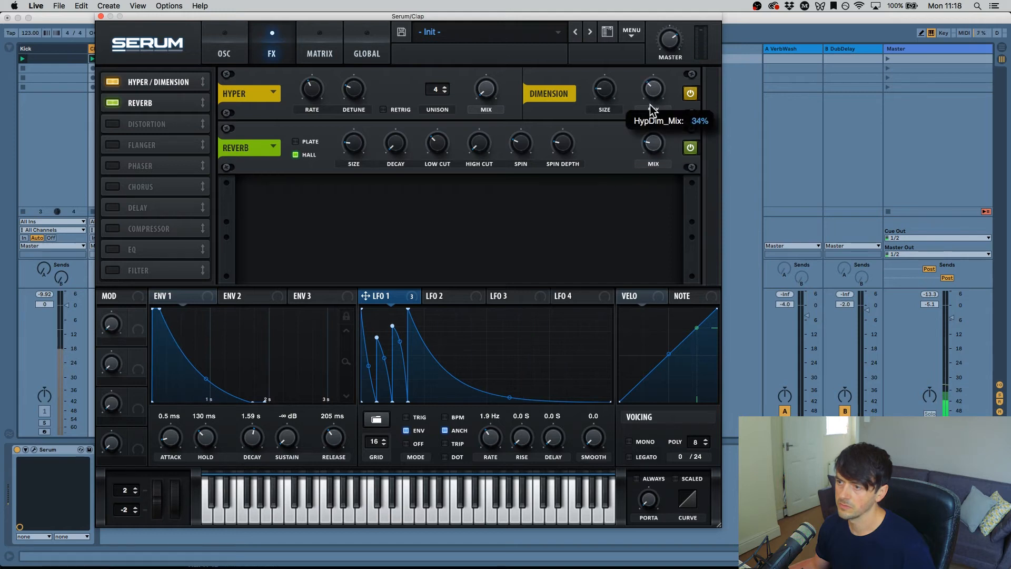
click(205, 51)
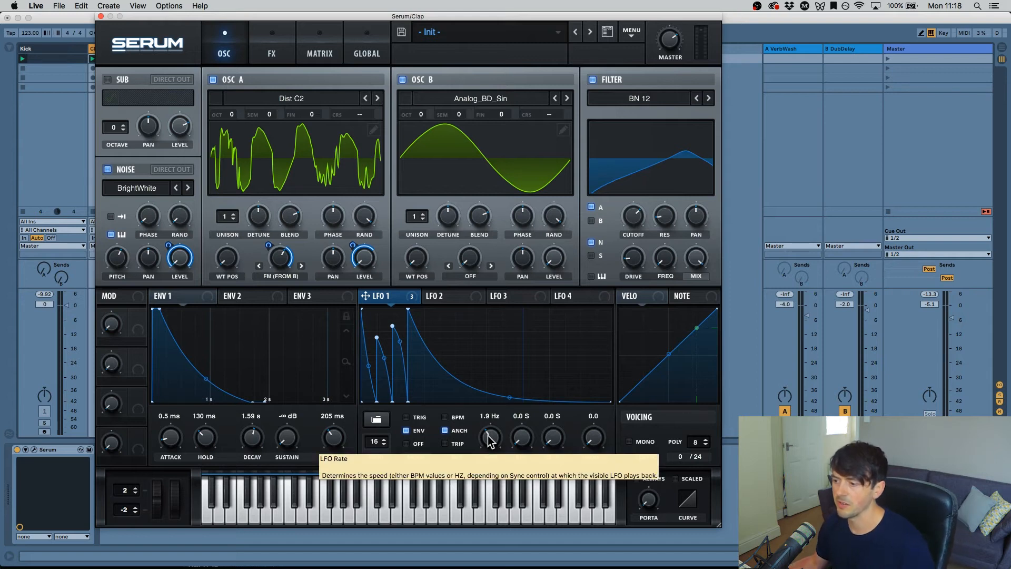
- Raise LFO 1's rate to about 2.7 Hz and the filter cutoff to about 2295 Hz
drag(489, 434, 489, 436)
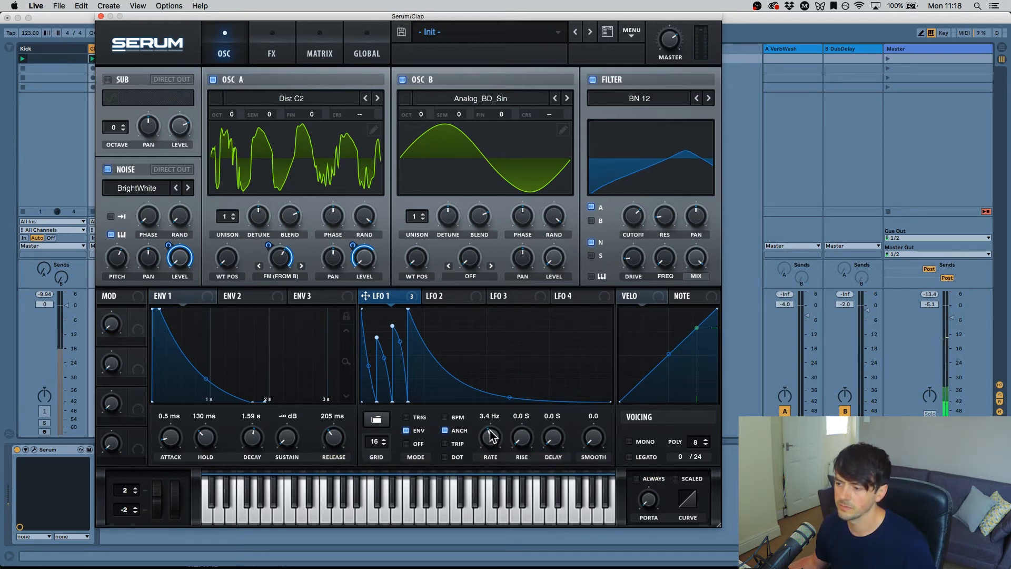
scroll(490, 436, down, 3)
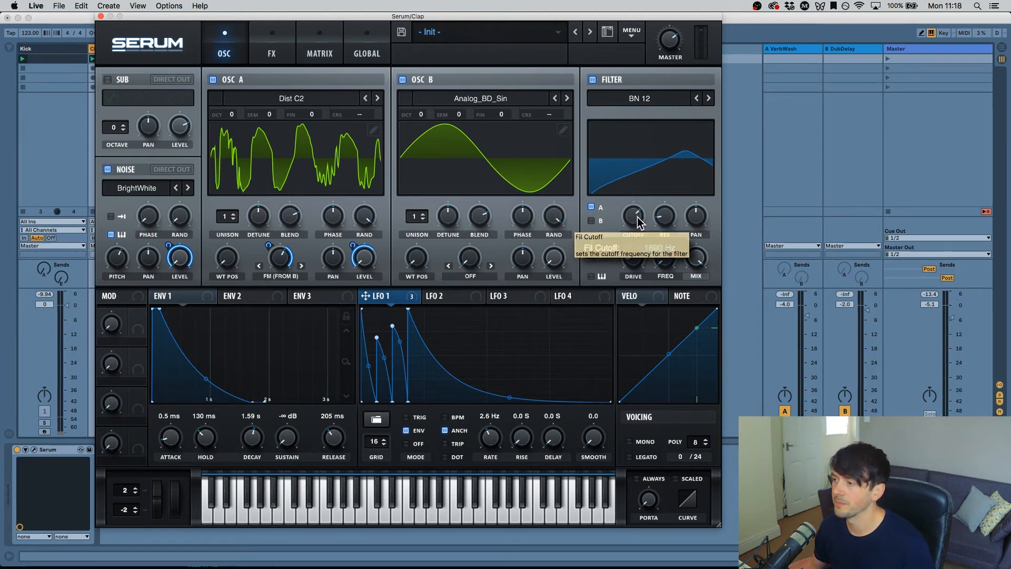
scroll(640, 220, up, 2)
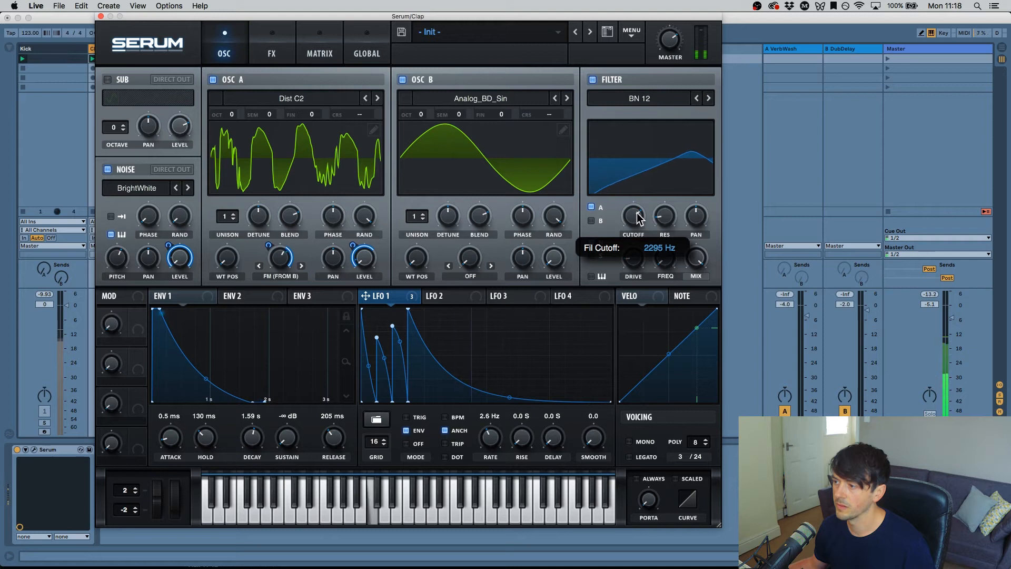
scroll(489, 438, up, 1)
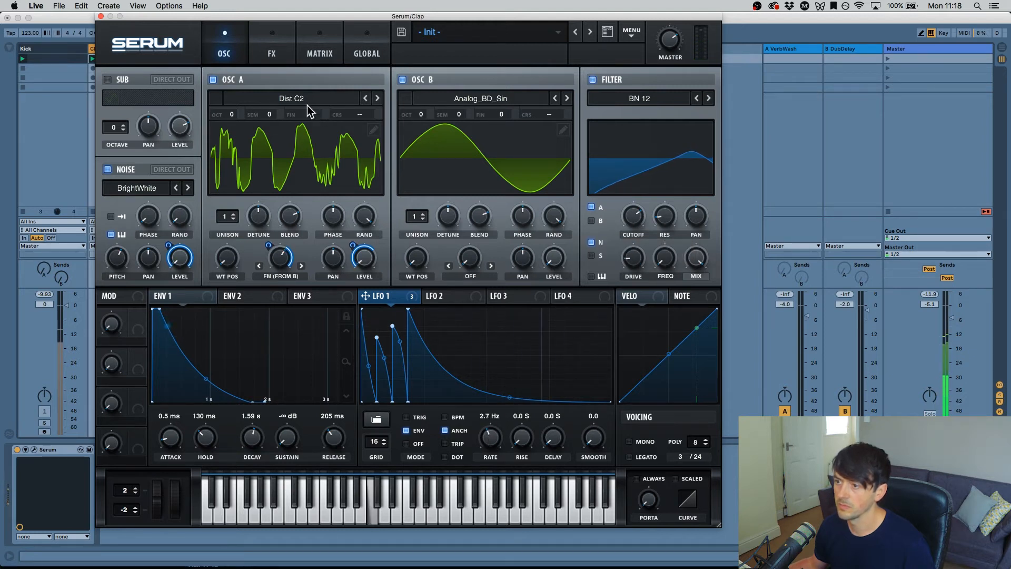
- Readjust the Dimension size among the clap's effects and return to the oscillator page
click(275, 55)
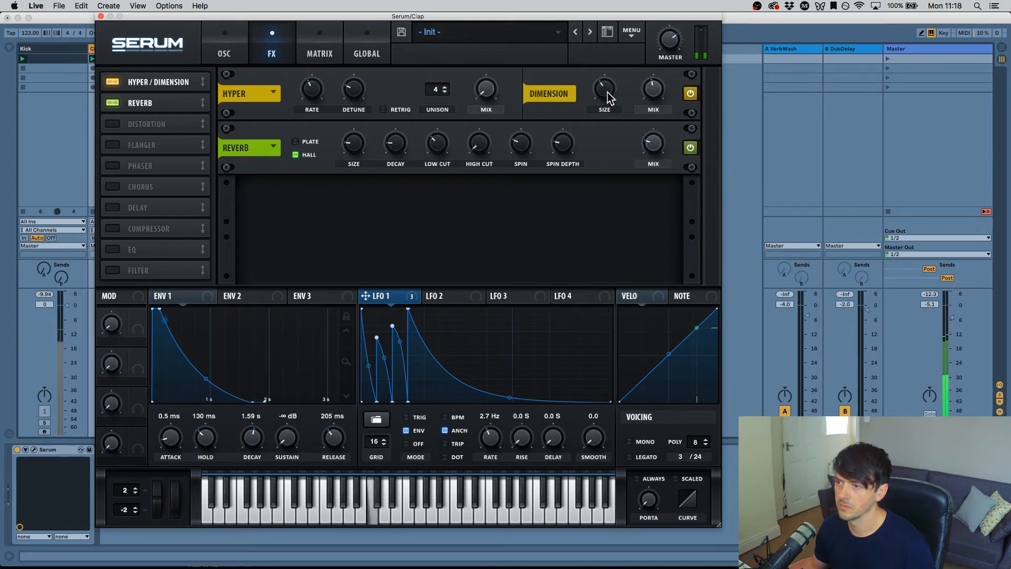
scroll(605, 88, down, 2)
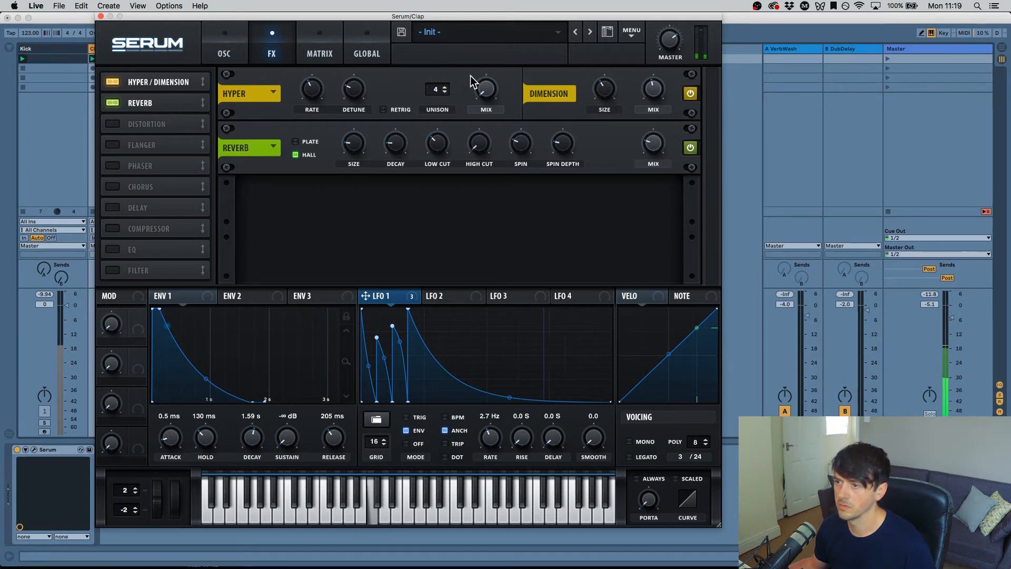
click(232, 58)
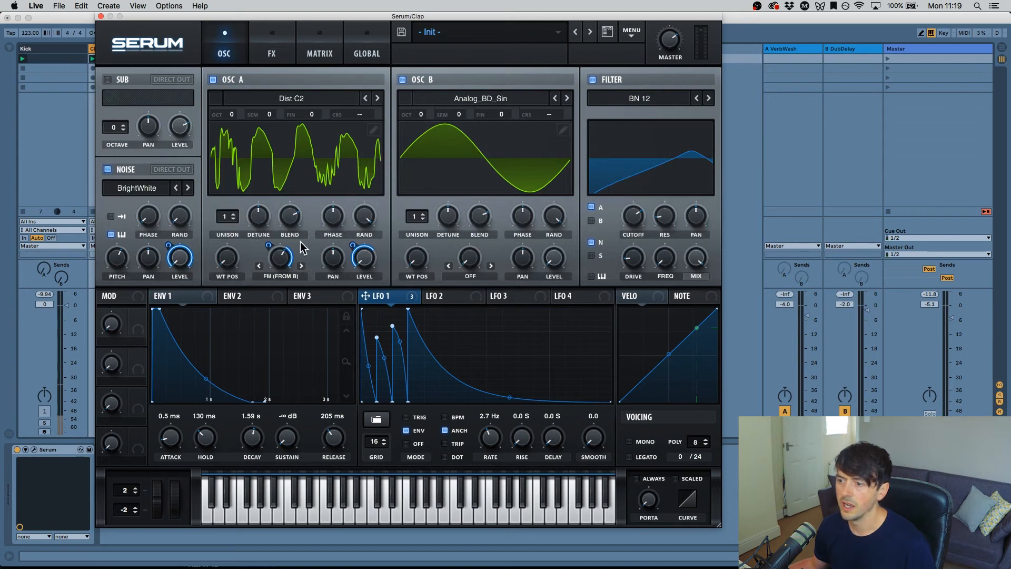
- Fine-tune oscillator A's FM warp amount to about 59% along with its LFO 1 modulation depth, and set LFO 1's rate to 2.4 Hz
mouse_move(282, 257)
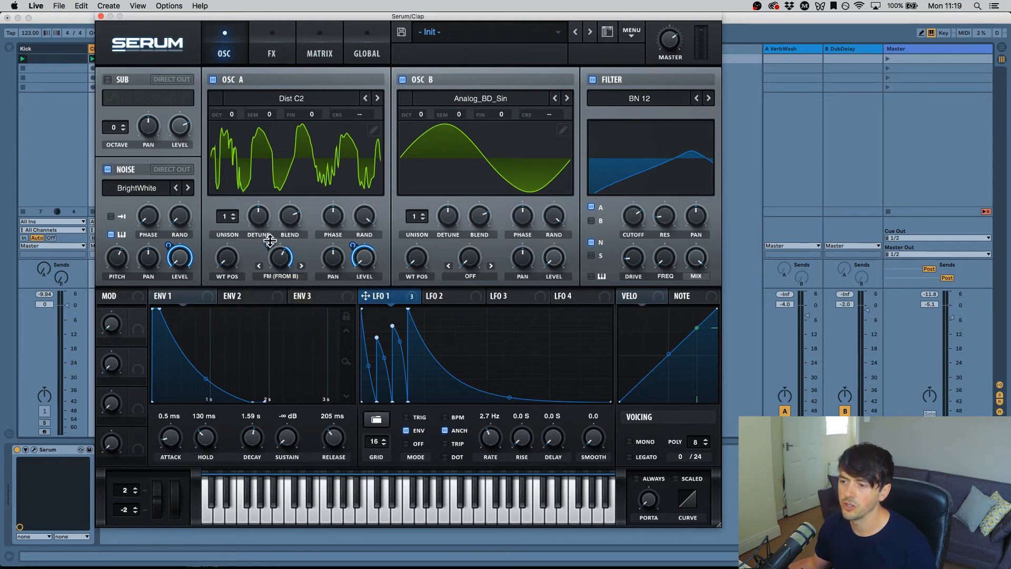
mouse_move(269, 247)
mouse_down()
mouse_move(266, 263)
mouse_move(264, 250)
mouse_up()
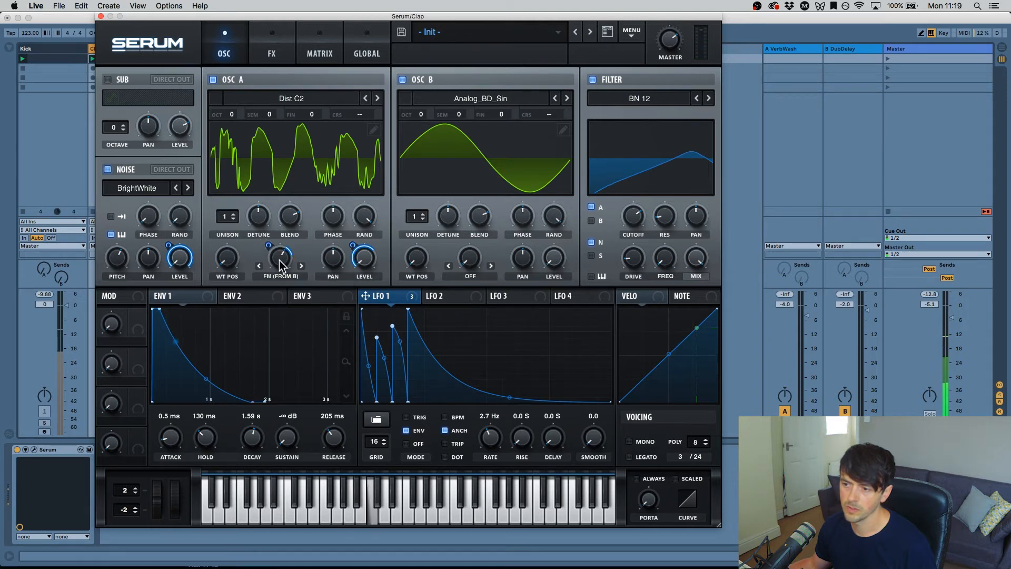
mouse_move(280, 260)
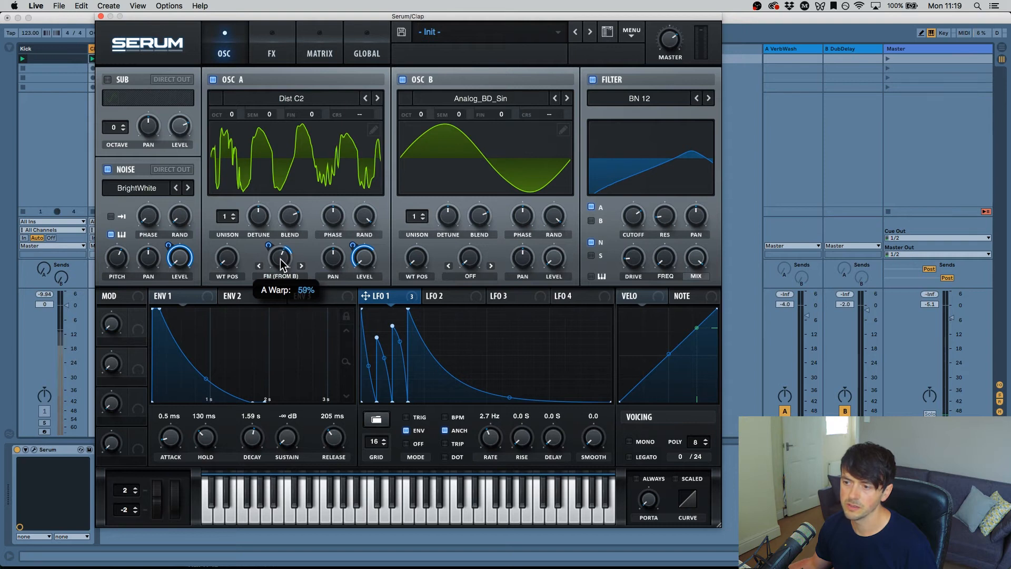
mouse_move(280, 261)
mouse_down()
mouse_move(273, 303)
mouse_move(275, 252)
mouse_up()
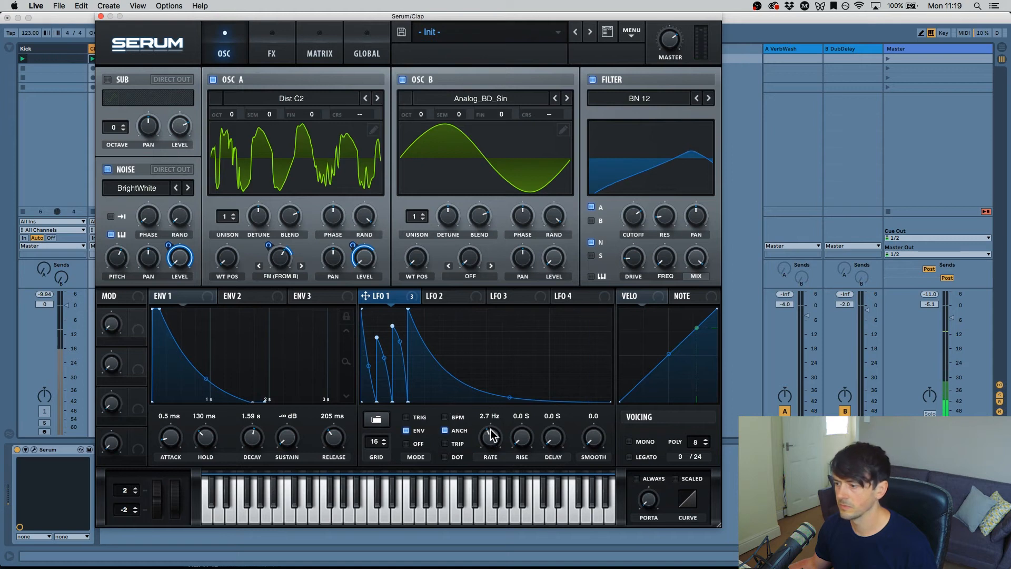
drag(494, 441, 495, 444)
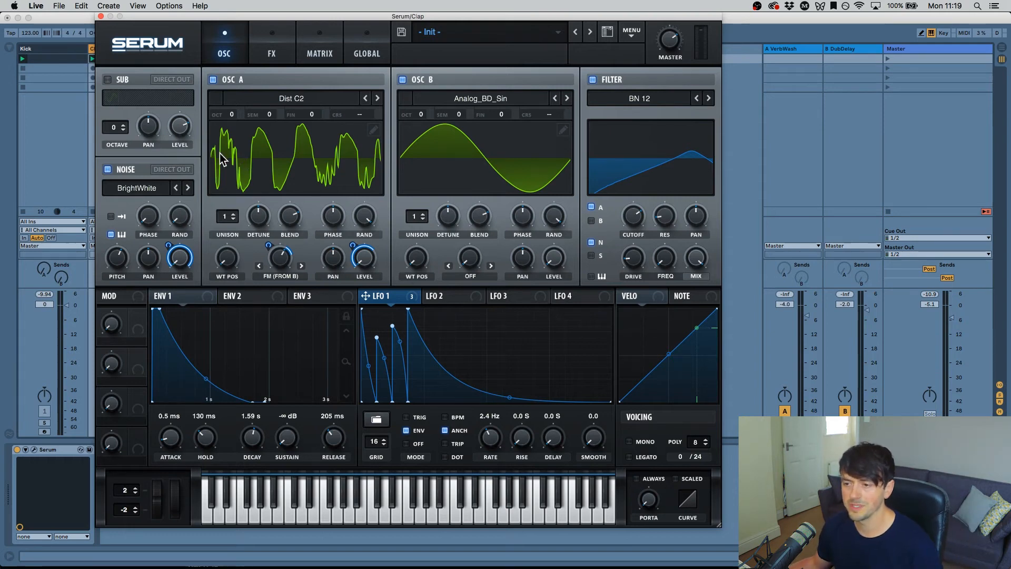
- Browse the analog noises, load MicrKrg Noise into the noise oscillator and adjust its pitch
click(150, 192)
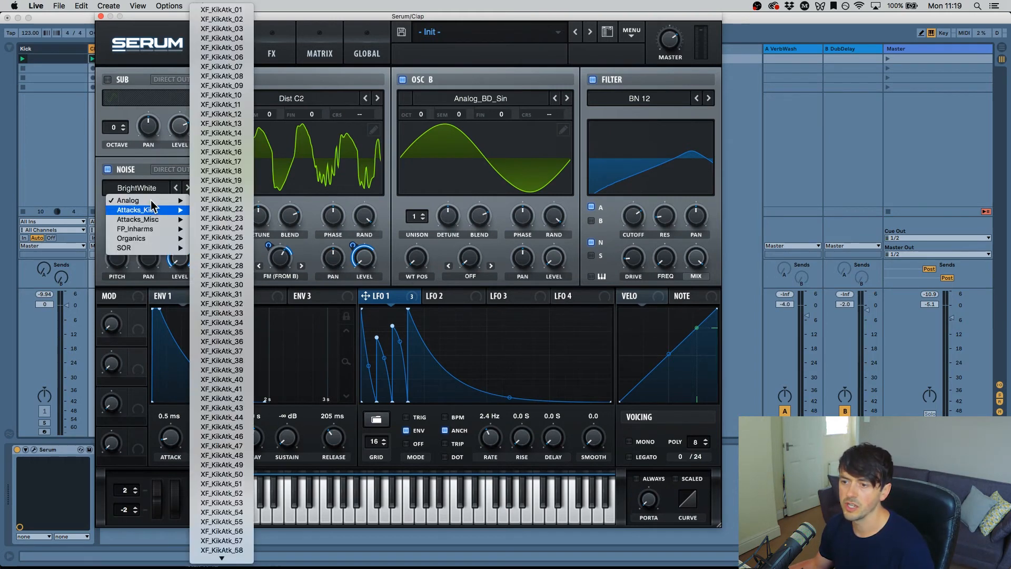
click(140, 185)
click(186, 188)
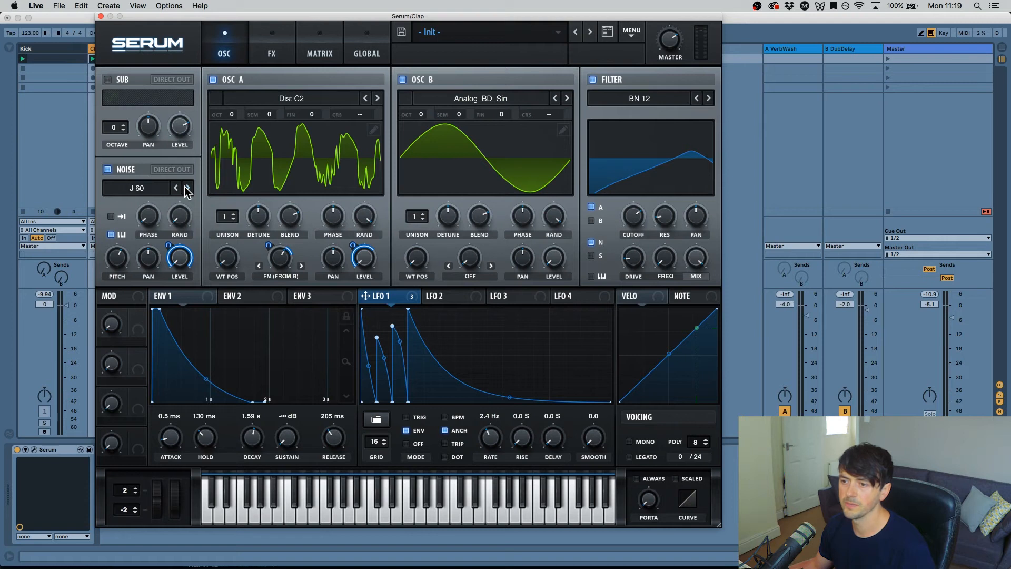
click(188, 188)
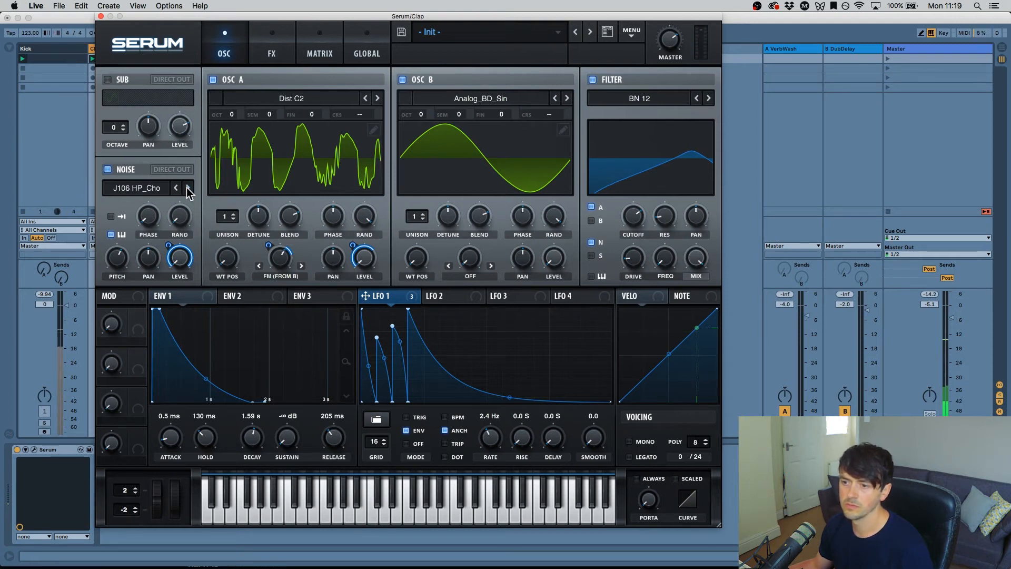
click(187, 188)
click(187, 188)
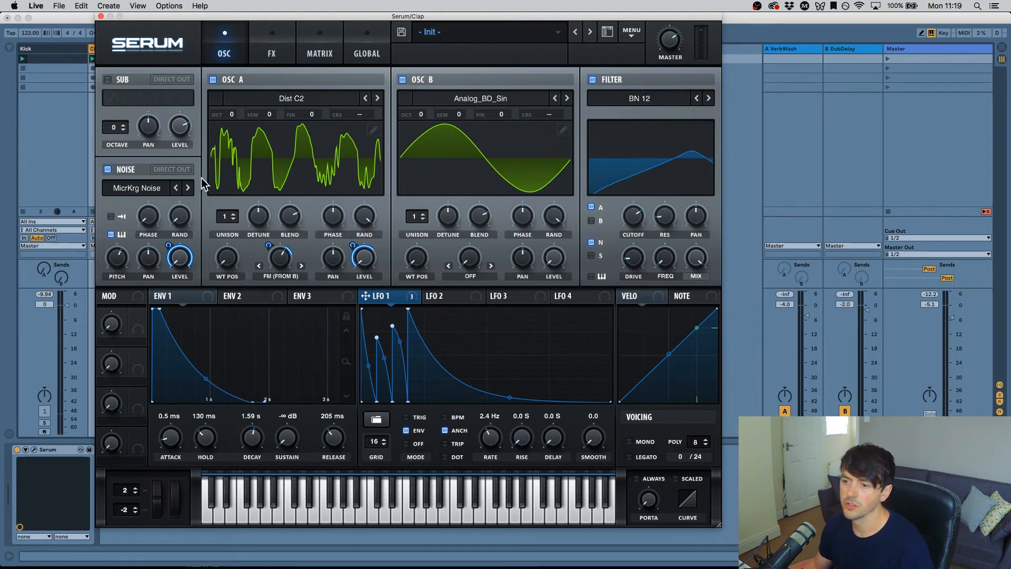
drag(127, 262, 118, 258)
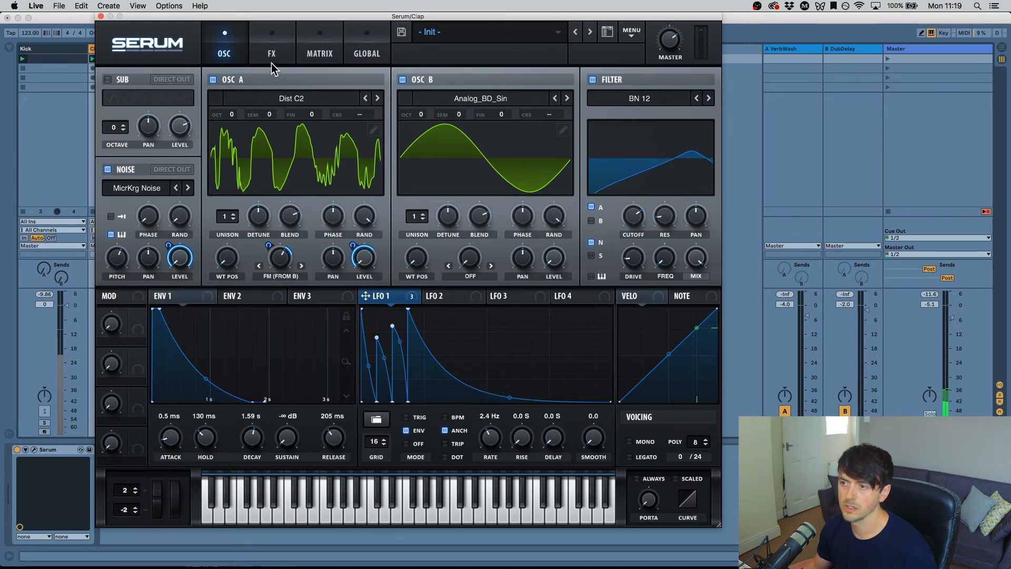
- Audition neighbouring wavetables in oscillator A, both after and before Dist C2, and settle on Dist Bass Dropper
click(376, 99)
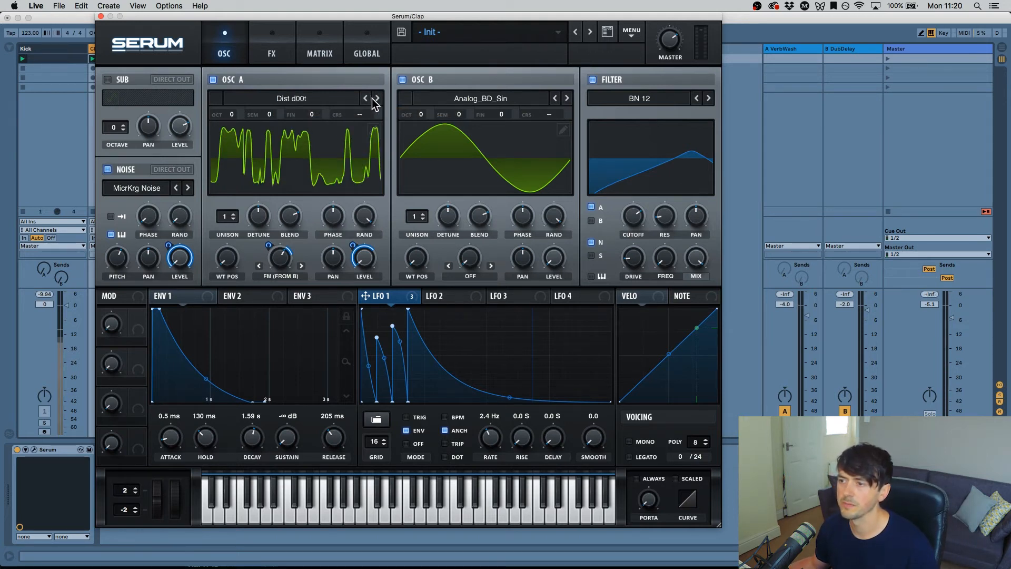
click(377, 99)
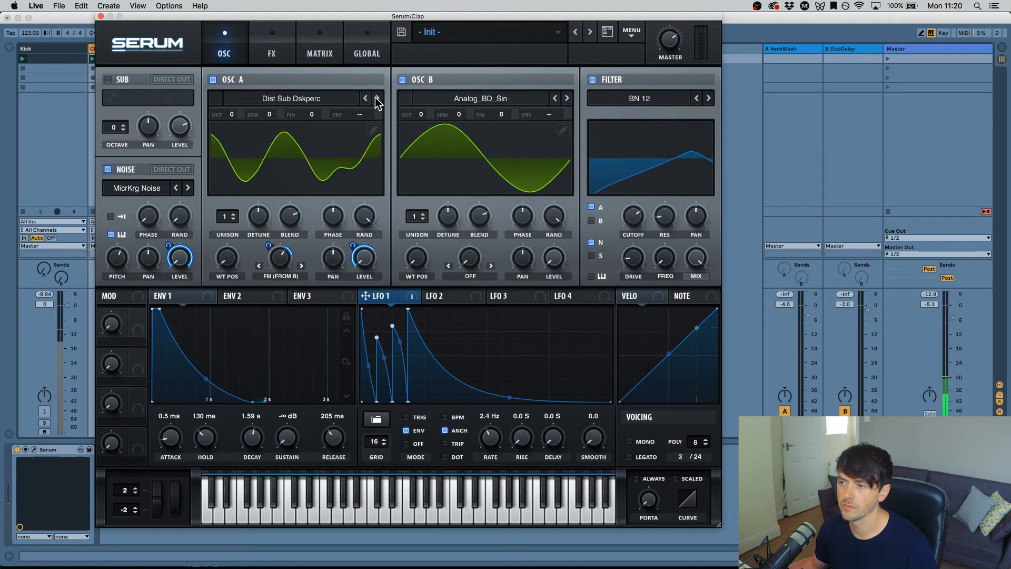
click(376, 99)
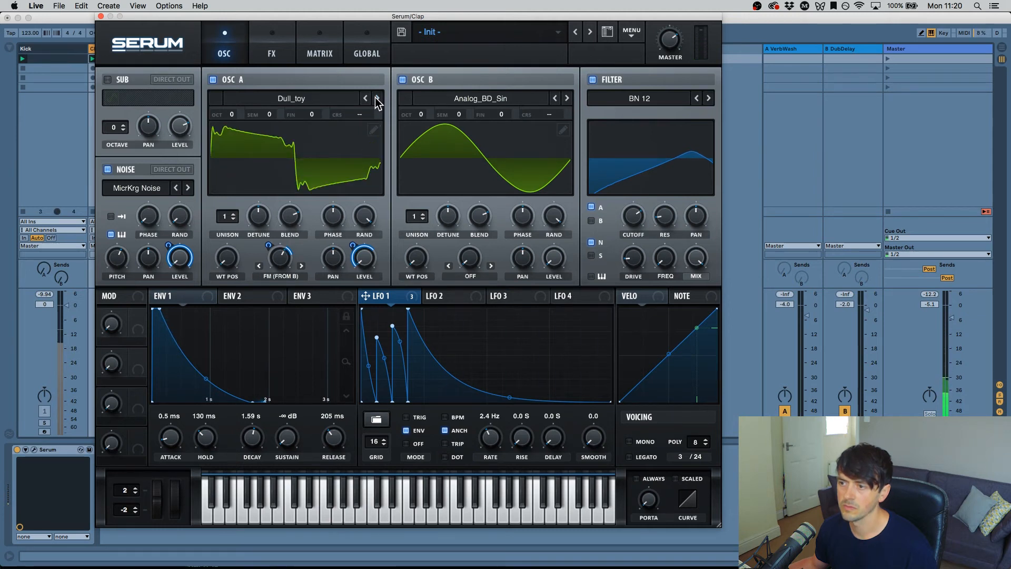
click(376, 99)
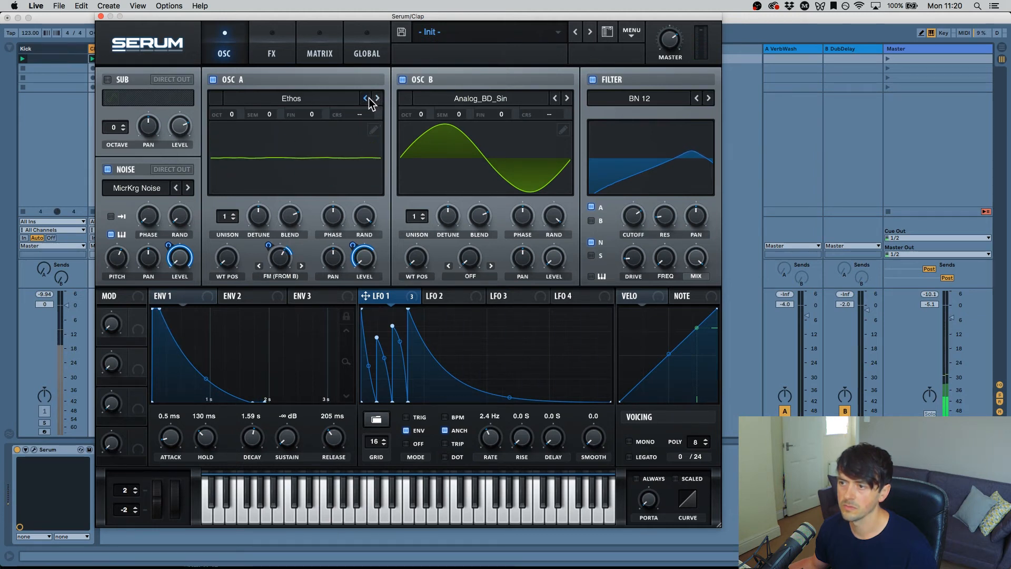
click(365, 99)
click(366, 99)
click(366, 99)
click(367, 99)
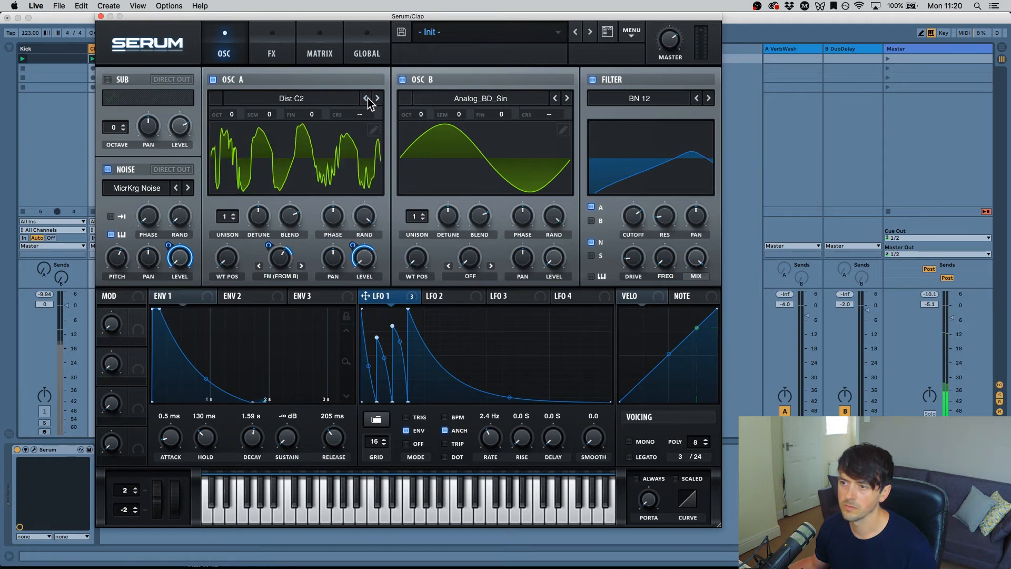
click(367, 99)
click(366, 99)
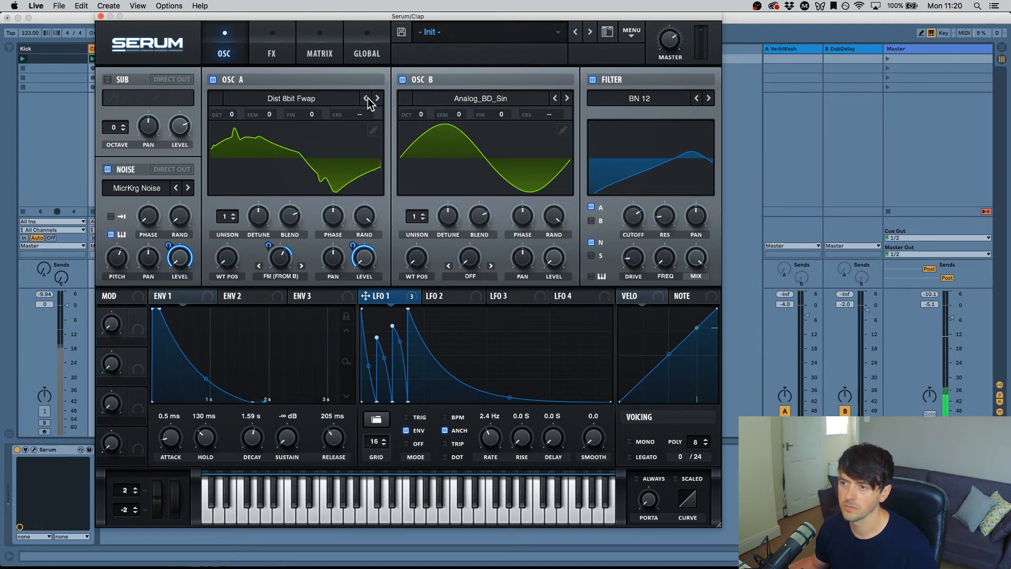
click(376, 99)
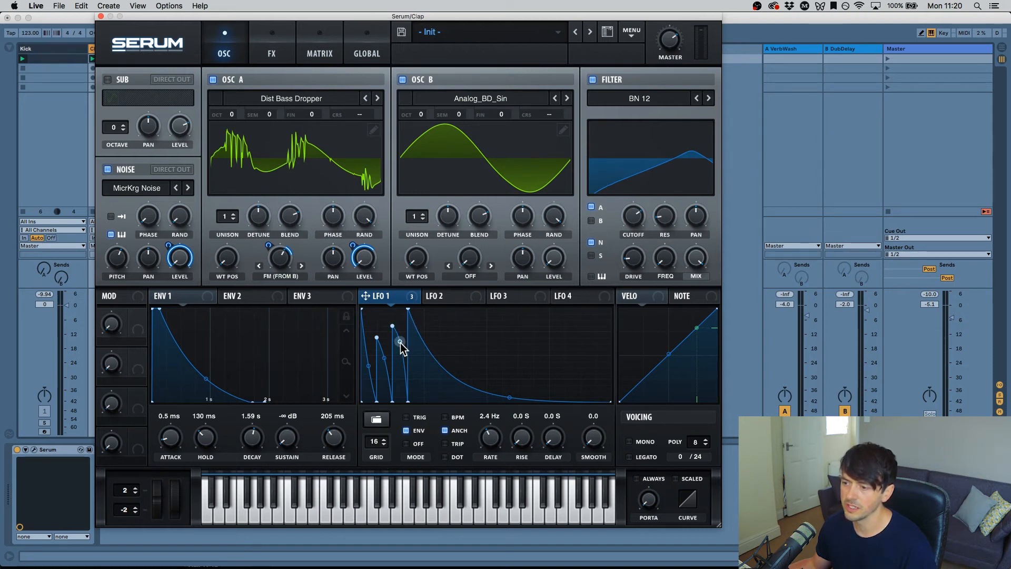
- Reshape LFO 1's short spikes by steepening the third spike's decay, raising its peak slightly and lowering the second spike's peak
drag(401, 344, 401, 372)
drag(393, 325, 378, 354)
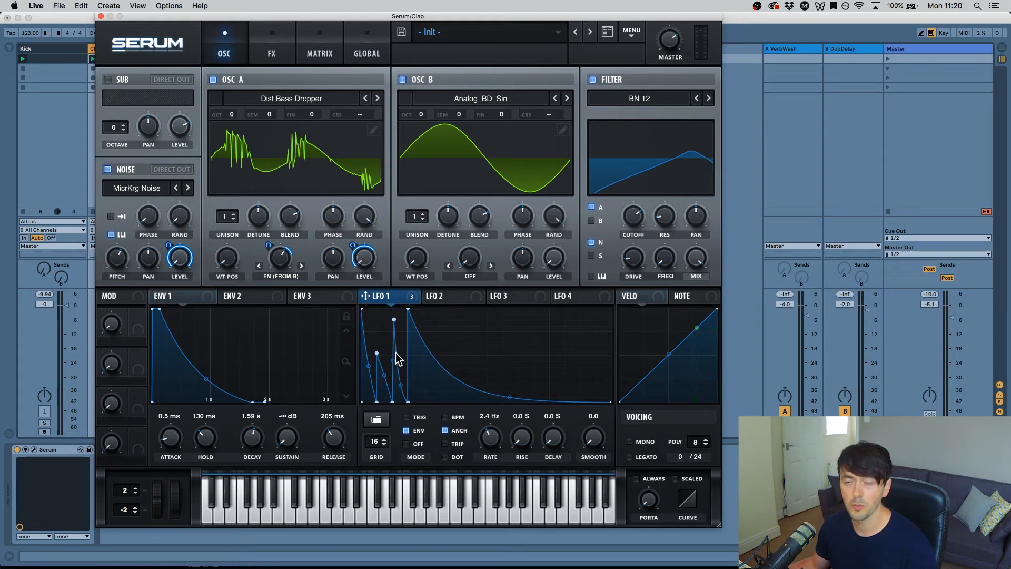
alt+click(422, 350)
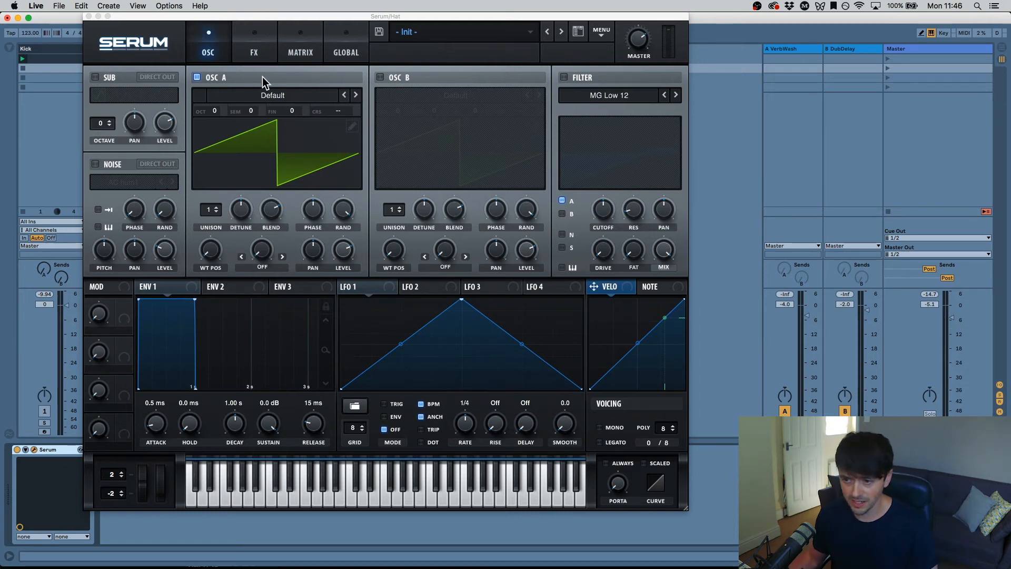
- Disable oscillator A in the Hat instance of Serum, enable the noise oscillator and check its list of noise sources
click(197, 77)
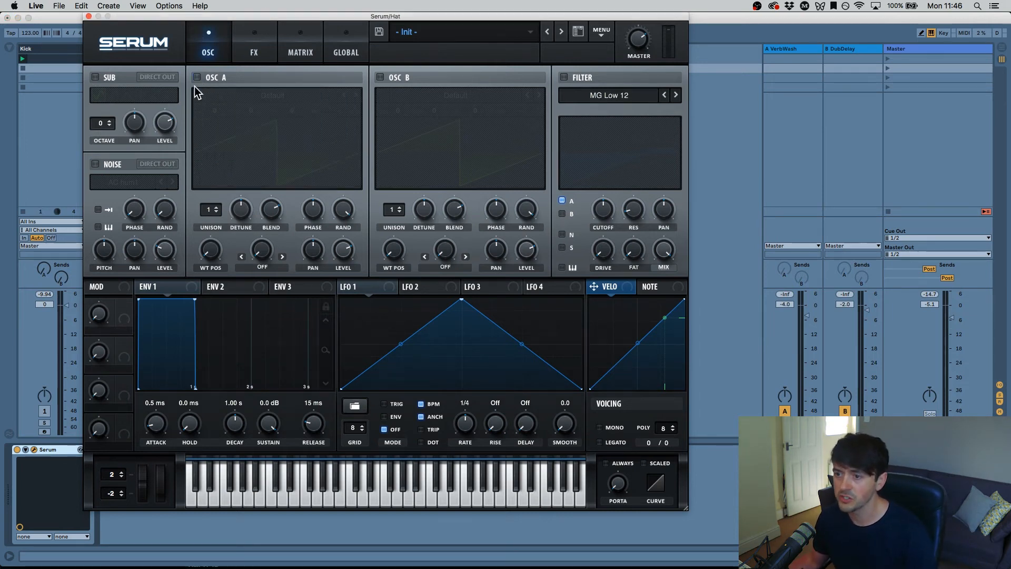
click(96, 164)
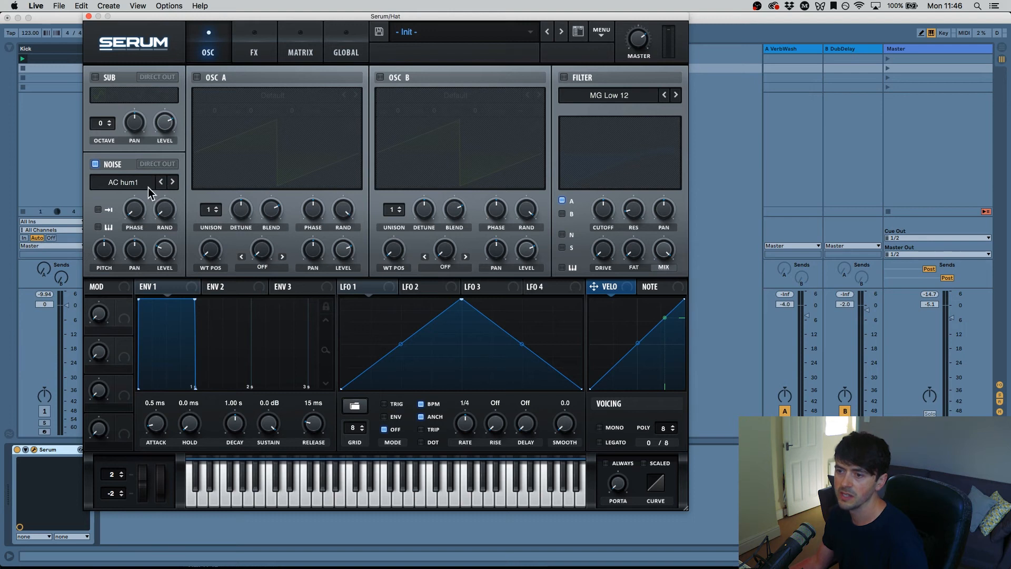
click(125, 181)
click(116, 184)
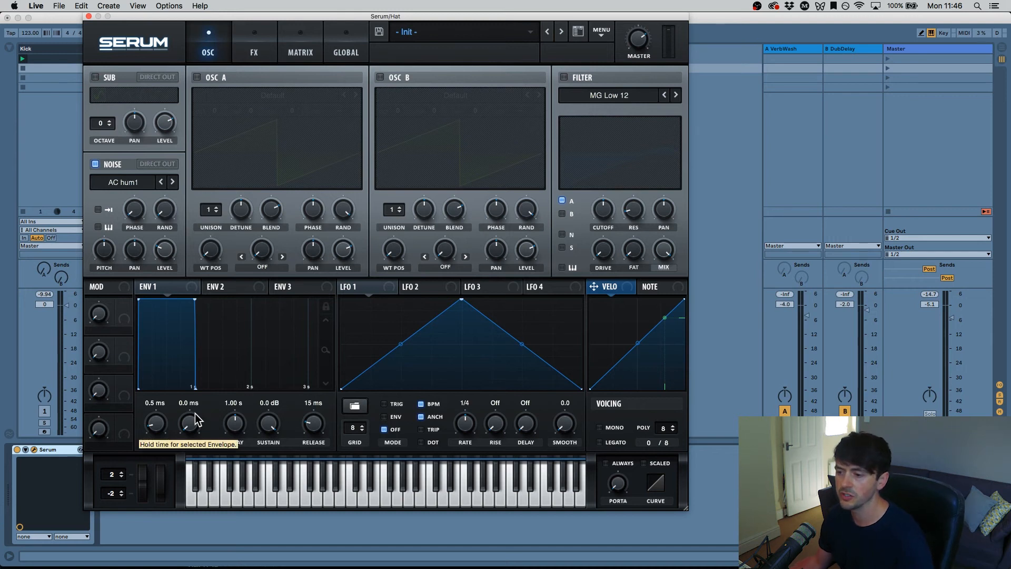
- Shape envelope 1 into a short decay with sustain at -∞ dB and a decay of 428 ms
drag(268, 423, 253, 563)
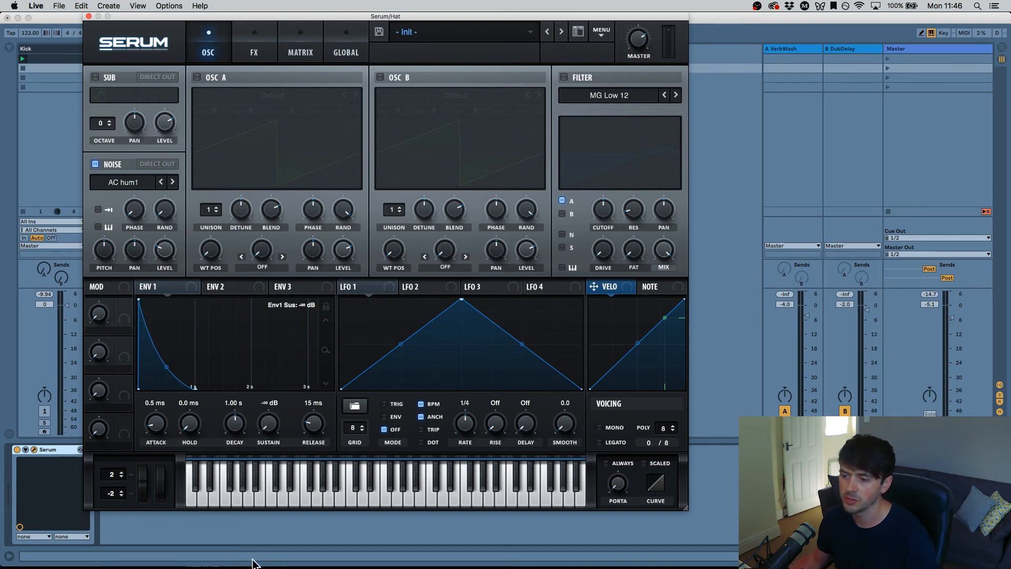
drag(233, 433, 234, 420)
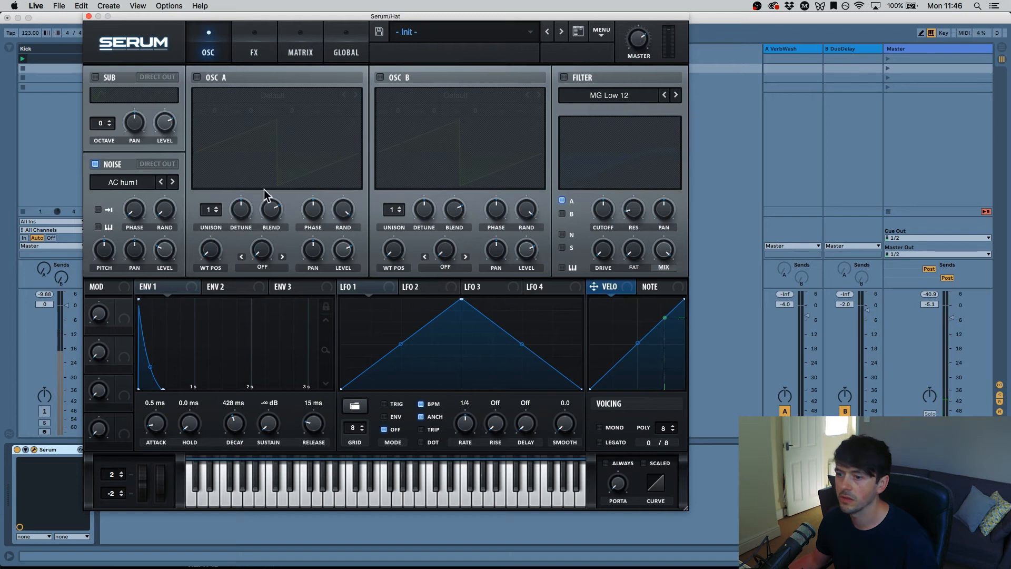
- Raise the noise level to maximum and set envelope 1's decay to 229 ms and release to 107 ms
drag(166, 249, 178, 140)
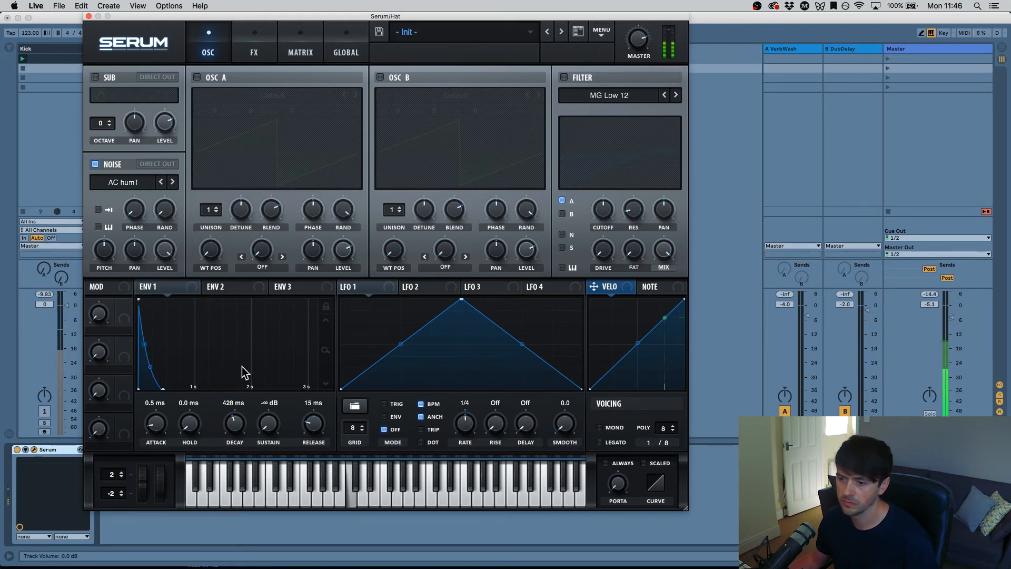
drag(234, 423, 233, 429)
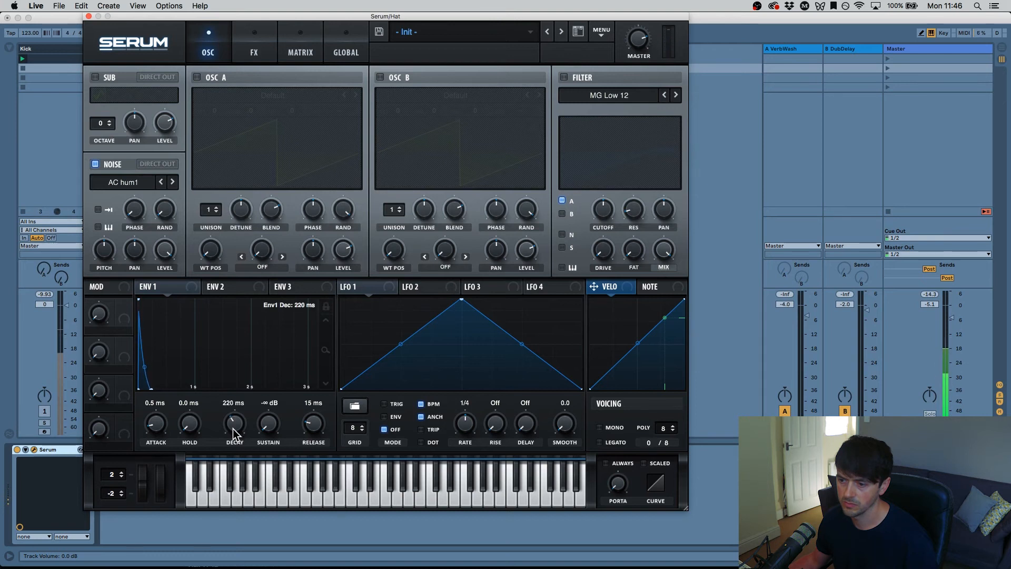
drag(314, 419, 307, 368)
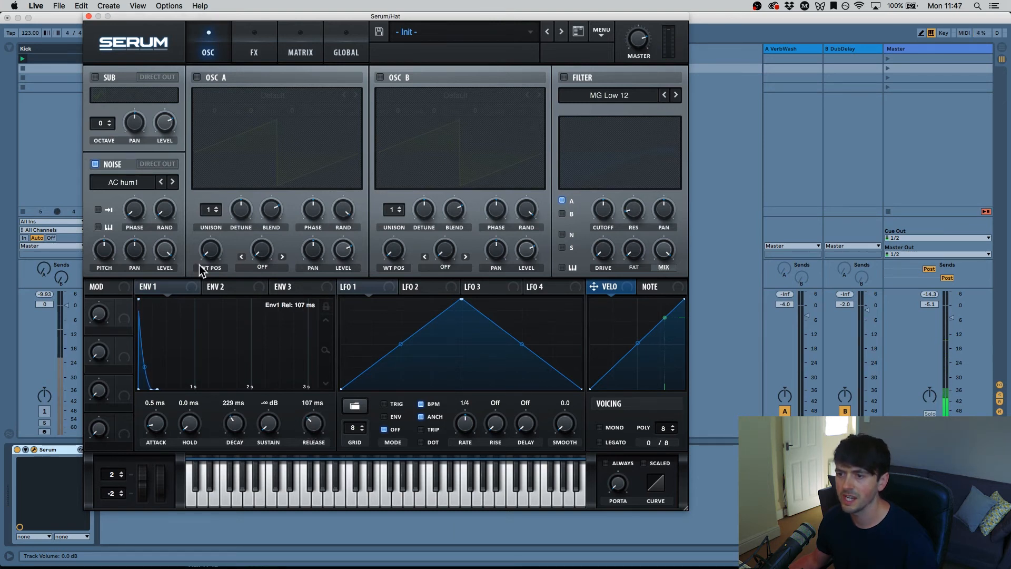
- Load the BrightWhite analog noise, audition the sources that follow it and settle on J106 HP
click(147, 179)
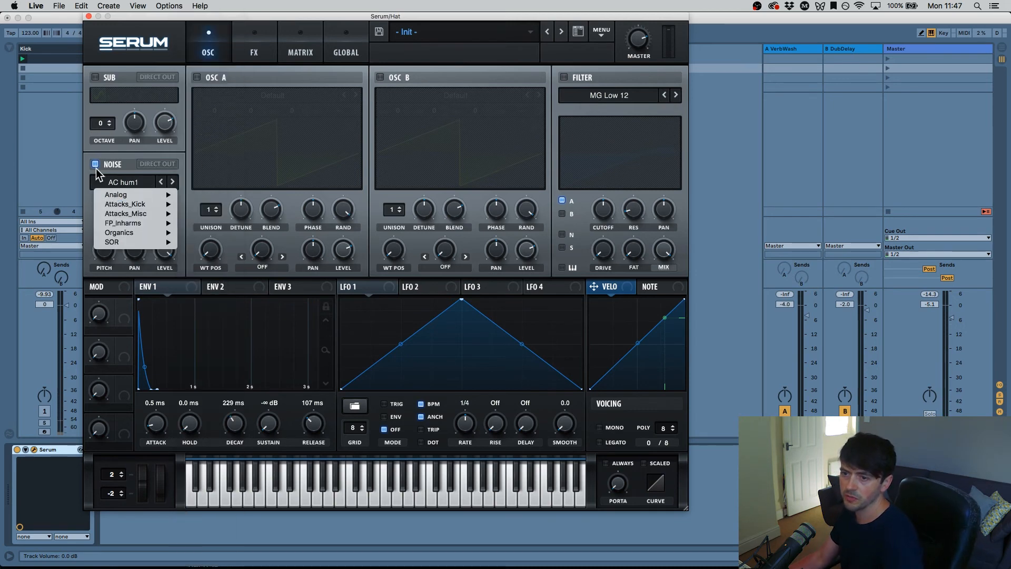
click(97, 169)
click(126, 183)
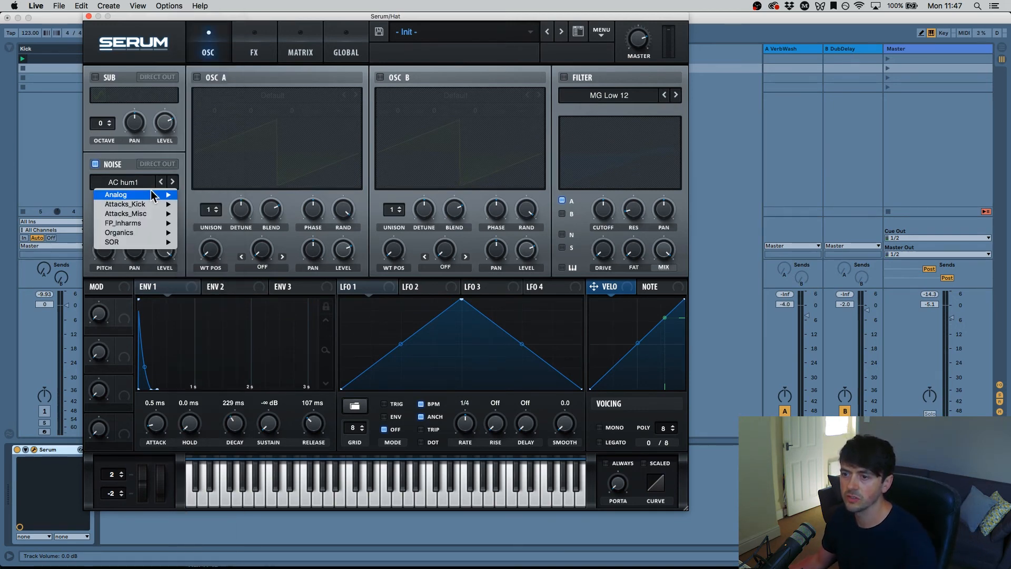
mouse_move(156, 200)
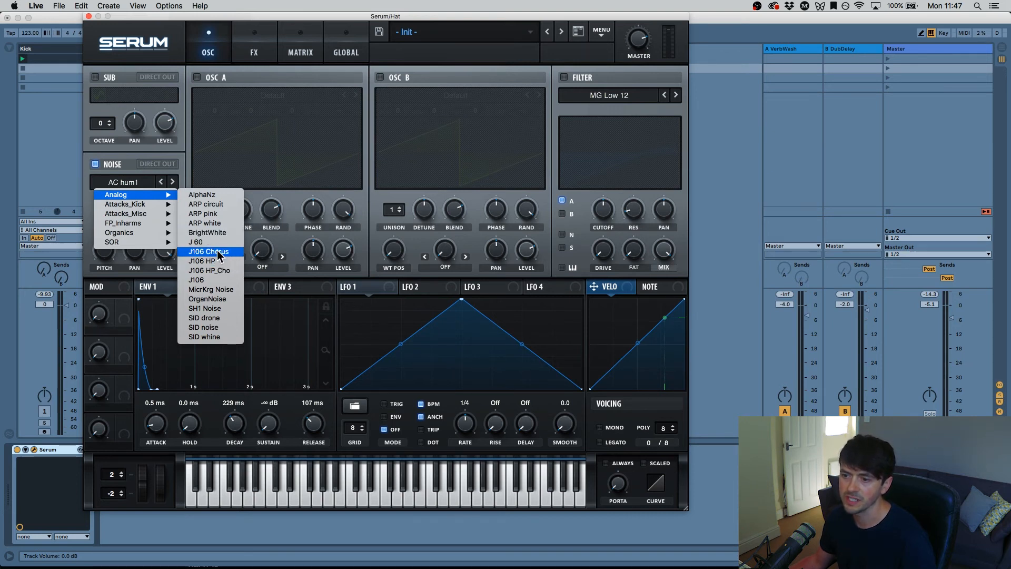
click(216, 230)
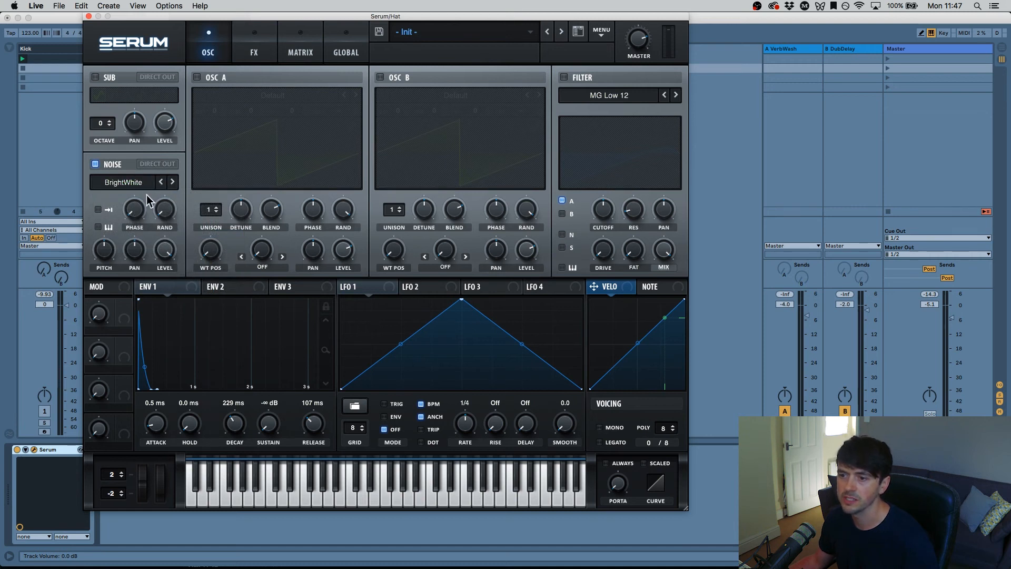
click(173, 183)
click(173, 183)
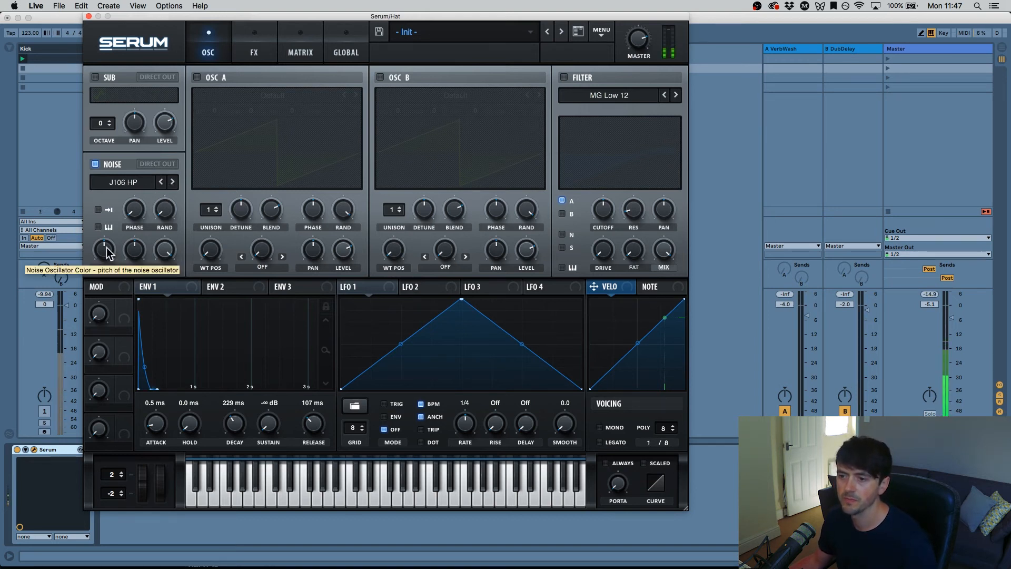
- Try out the noise oscillator's pitch and shorten envelope 1's decay to 154 ms
mouse_move(108, 254)
mouse_down()
mouse_move(110, 240)
mouse_move(109, 252)
mouse_up()
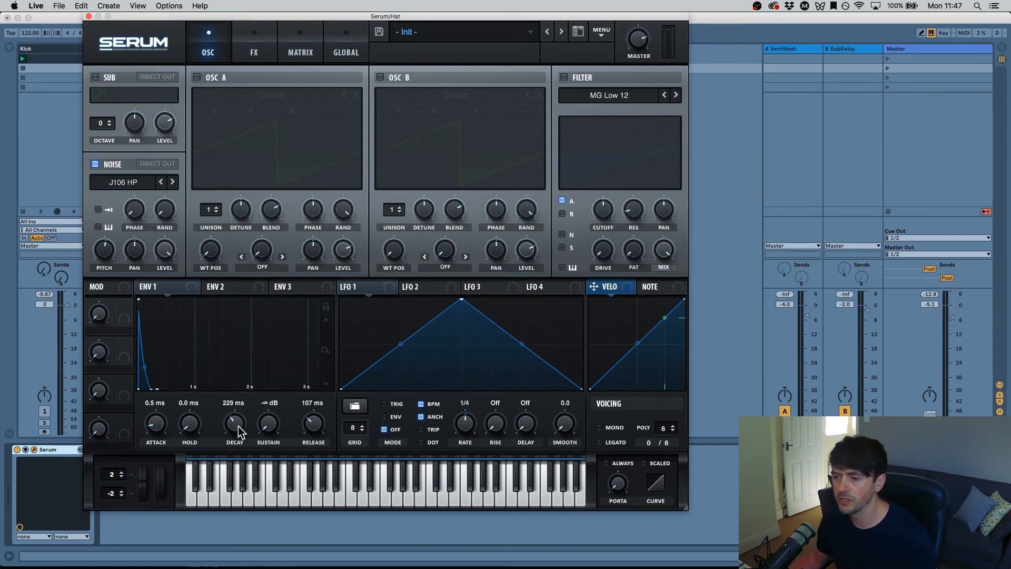
scroll(234, 427, down, 5)
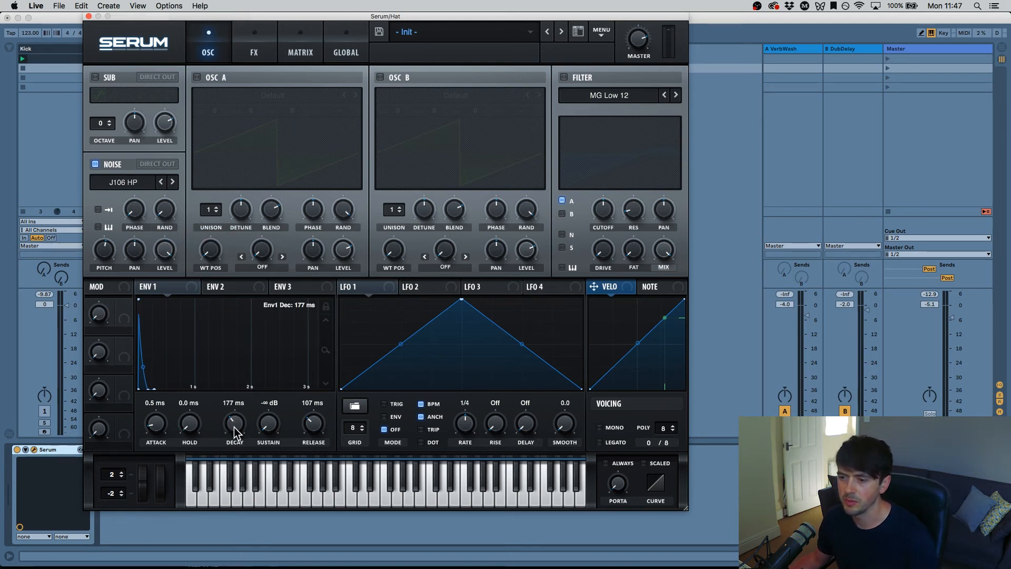
scroll(237, 423, down, 2)
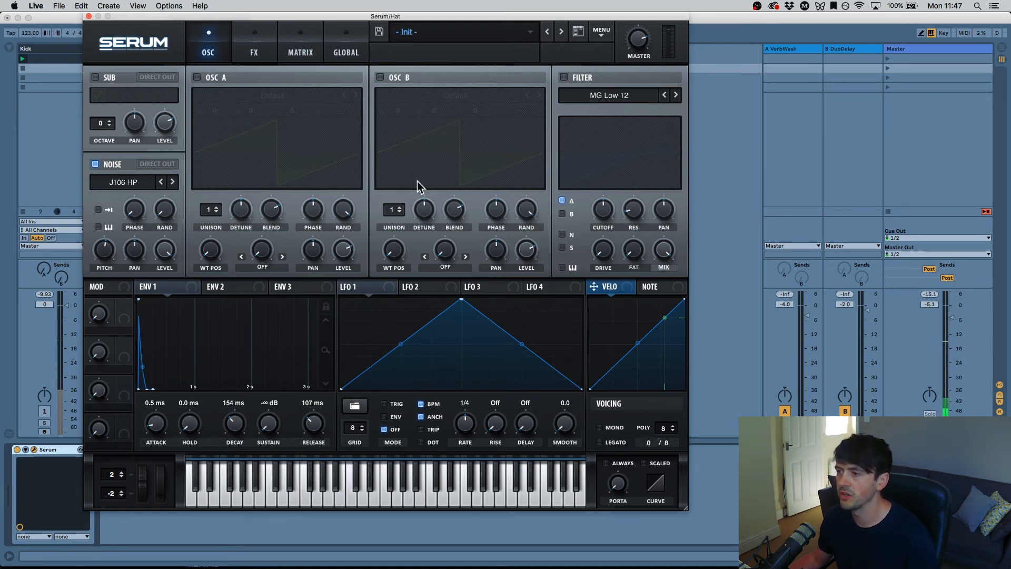
- Route the noise oscillator through the filter and change the filter type to BN 12
click(563, 234)
click(611, 95)
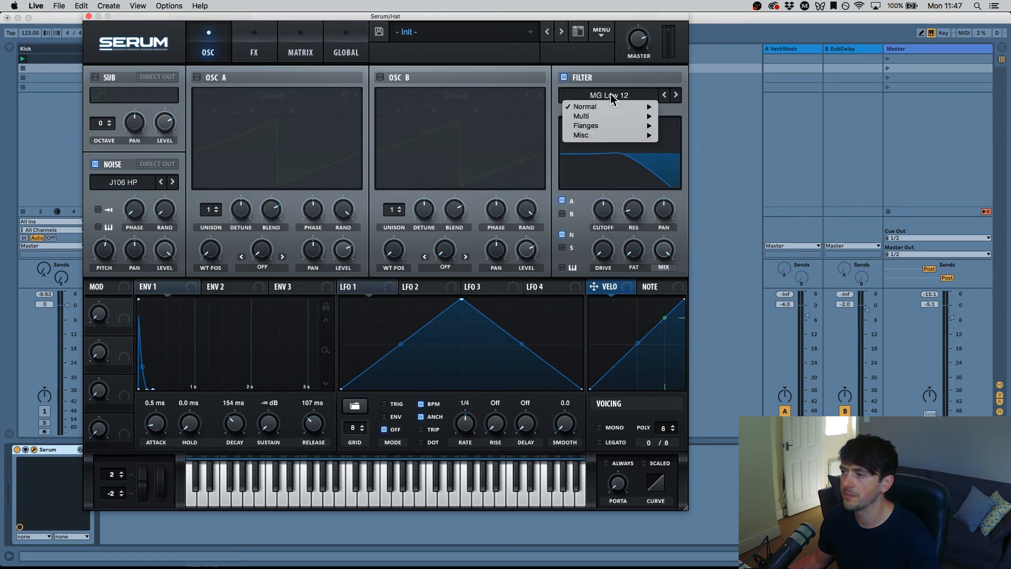
mouse_move(602, 116)
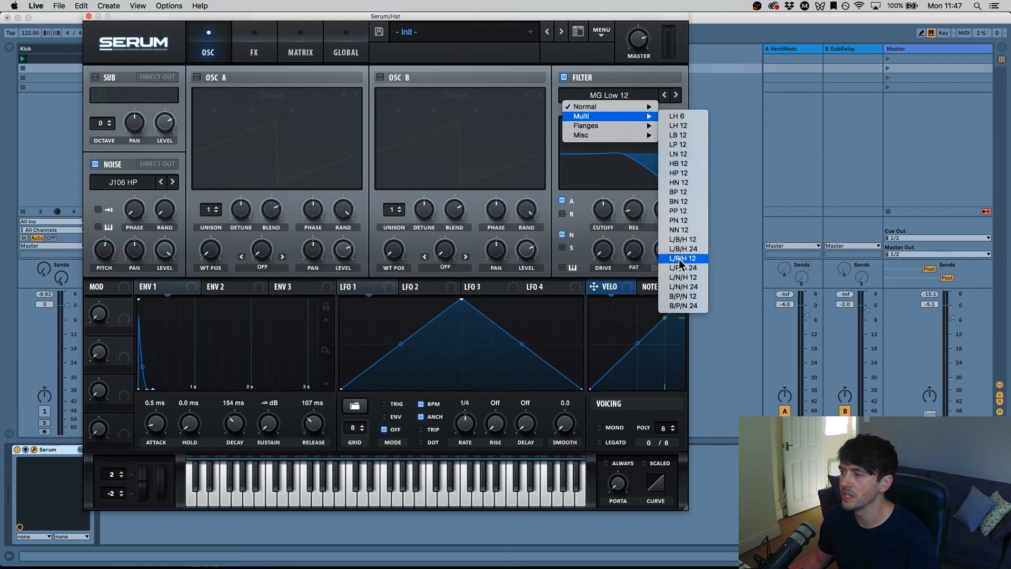
click(685, 202)
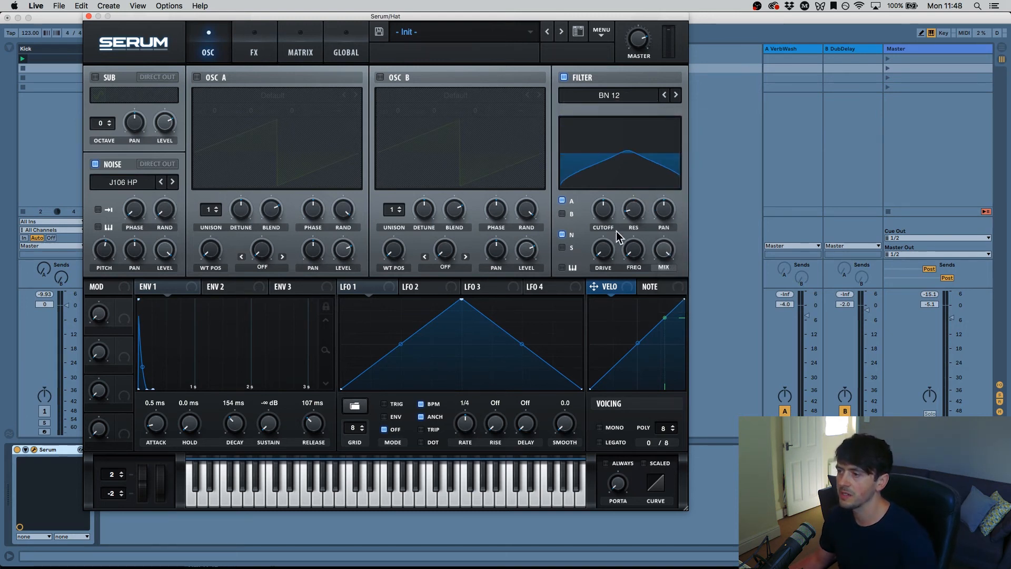
- Raise the BN 12 filter's cutoff, add some drive and fine-tune the resonance
mouse_move(607, 212)
mouse_down()
mouse_move(611, 192)
mouse_move(608, 205)
mouse_up()
drag(605, 247, 604, 210)
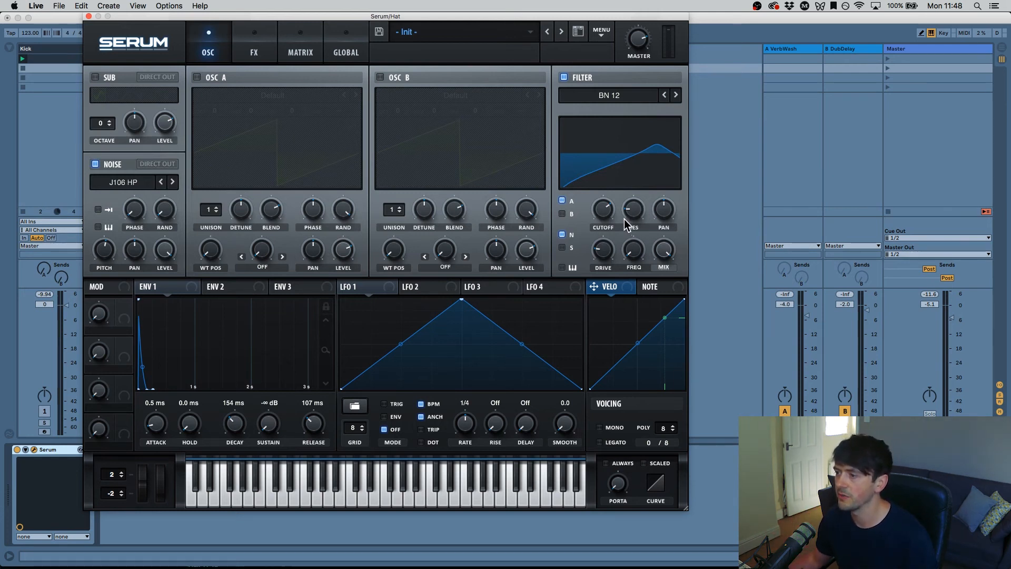
drag(635, 211, 609, 250)
drag(607, 215, 608, 211)
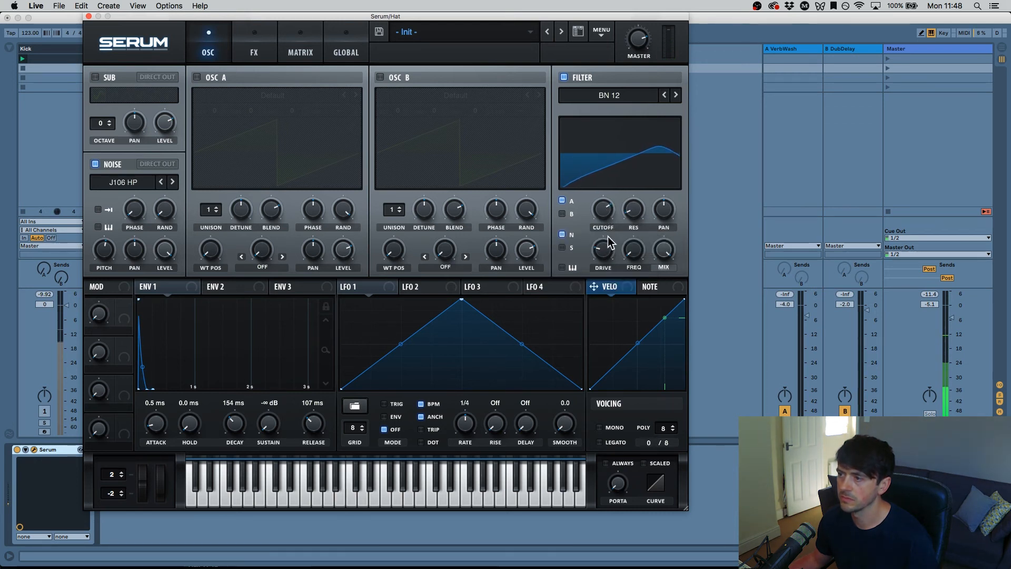
- Add a Phaser effect with a faster rate, minimum depth, a higher frequency and feedback at 0%
click(255, 53)
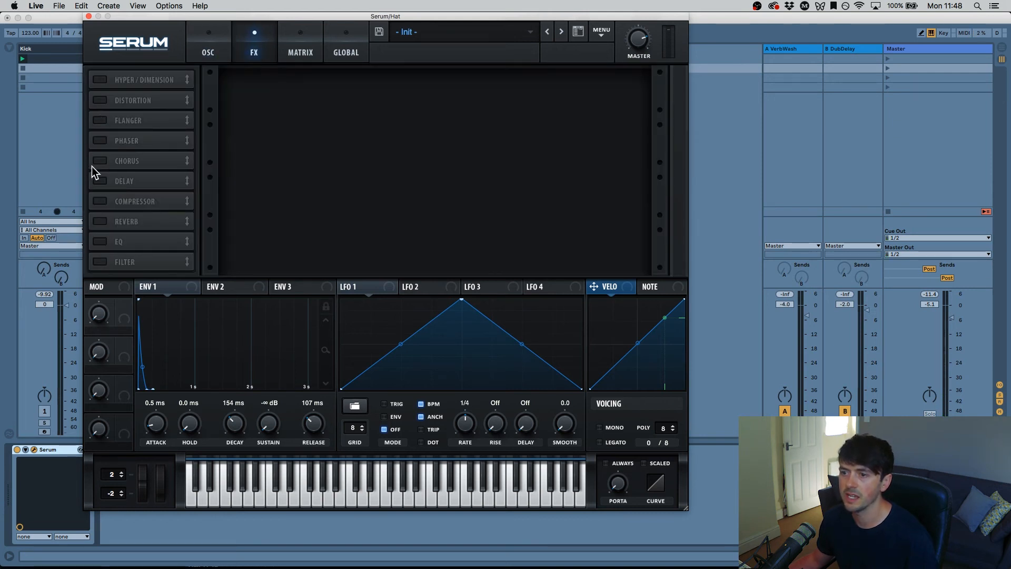
click(99, 140)
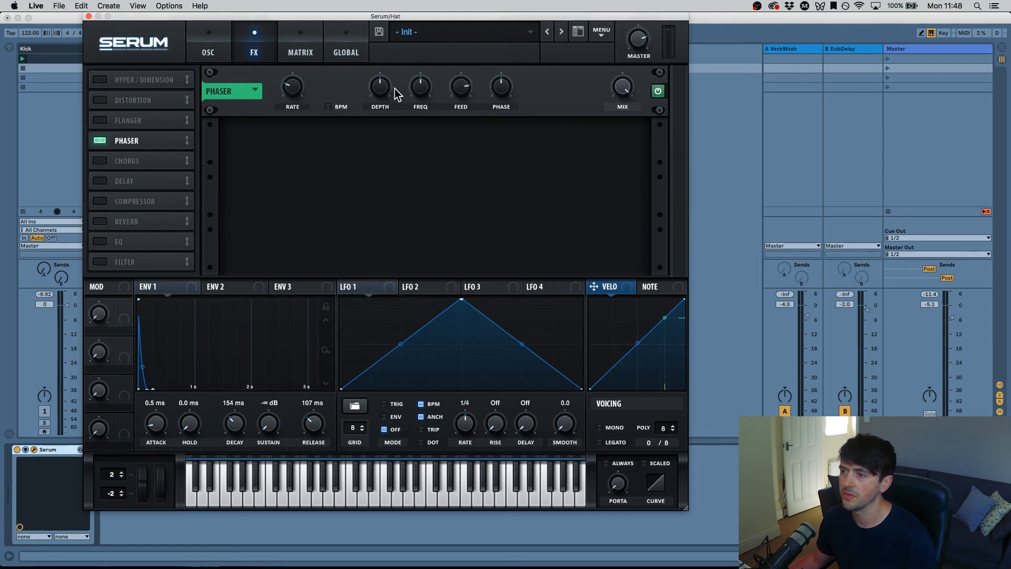
drag(381, 88, 381, 127)
mouse_move(297, 88)
mouse_down()
mouse_move(303, 61)
mouse_move(302, 78)
mouse_up()
drag(419, 85, 470, 235)
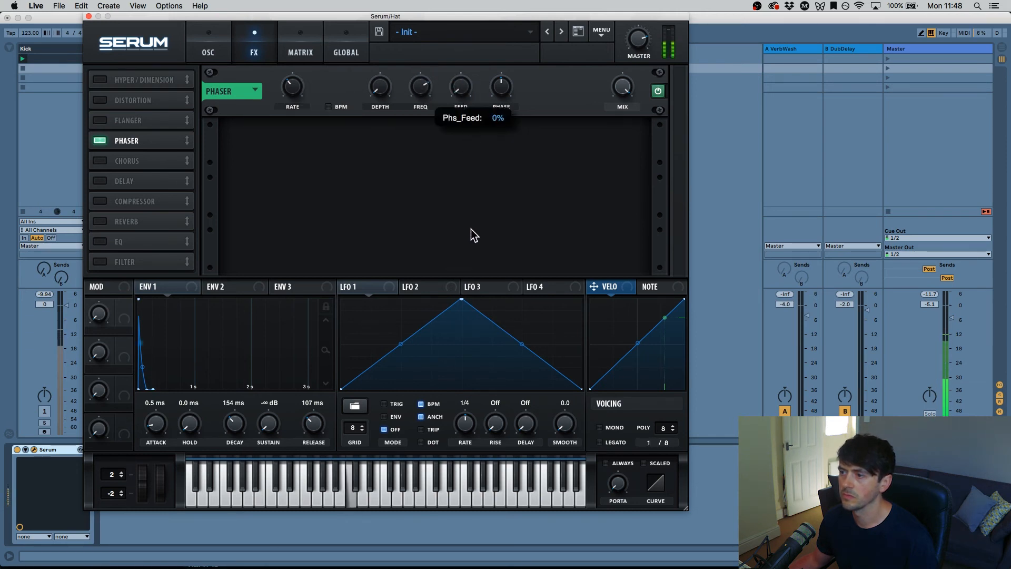
- Raise the phaser's frequency further and reduce its mix to about half
mouse_move(421, 85)
mouse_down()
mouse_move(422, 110)
mouse_move(422, 88)
mouse_up()
click(428, 94)
click(623, 93)
drag(618, 137, 603, 333)
drag(610, 168, 609, 129)
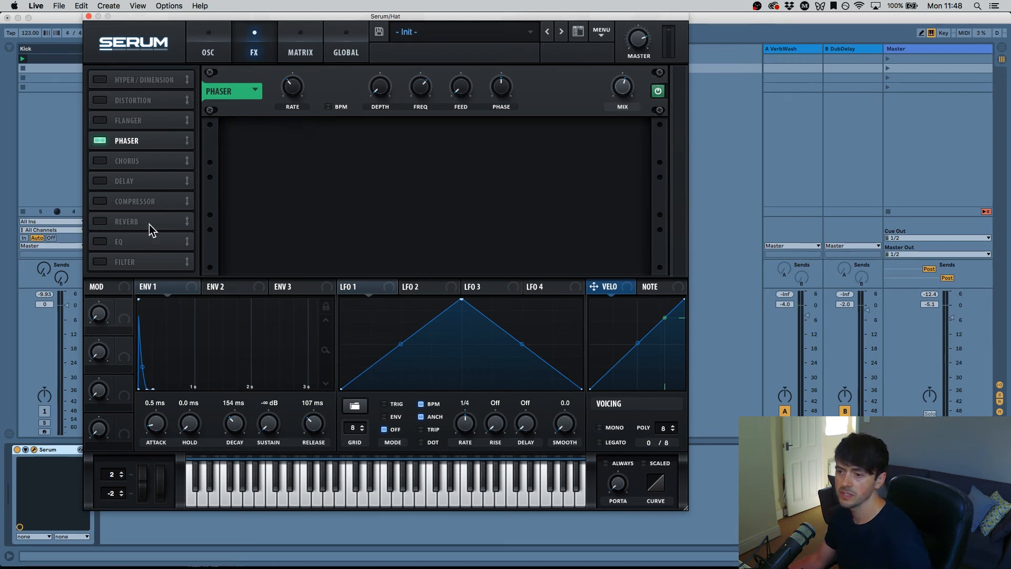
- Add a Reverb effect with size and decay at minimum and the mix at 100%
click(99, 221)
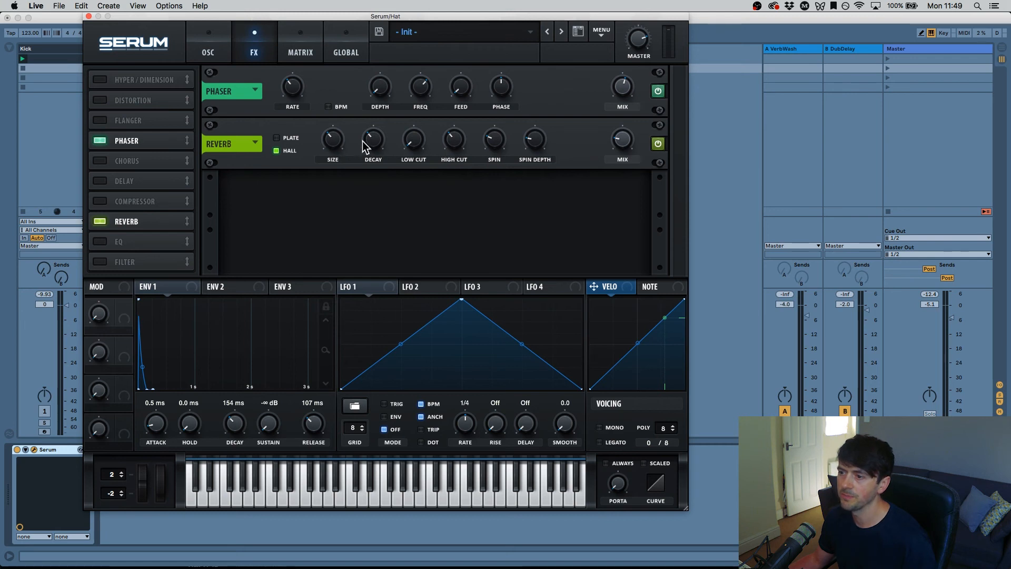
drag(363, 144, 350, 305)
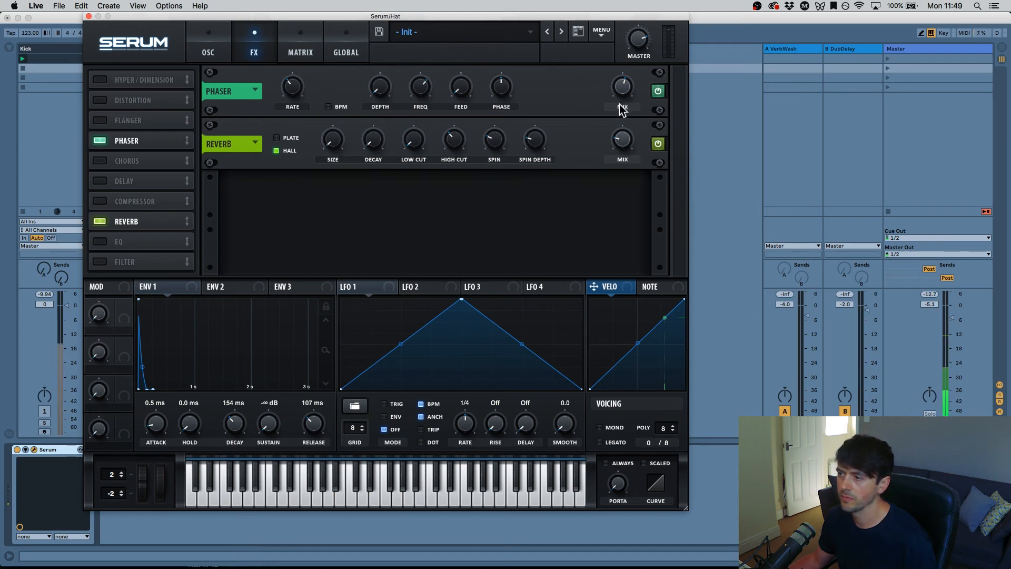
drag(623, 138, 603, 5)
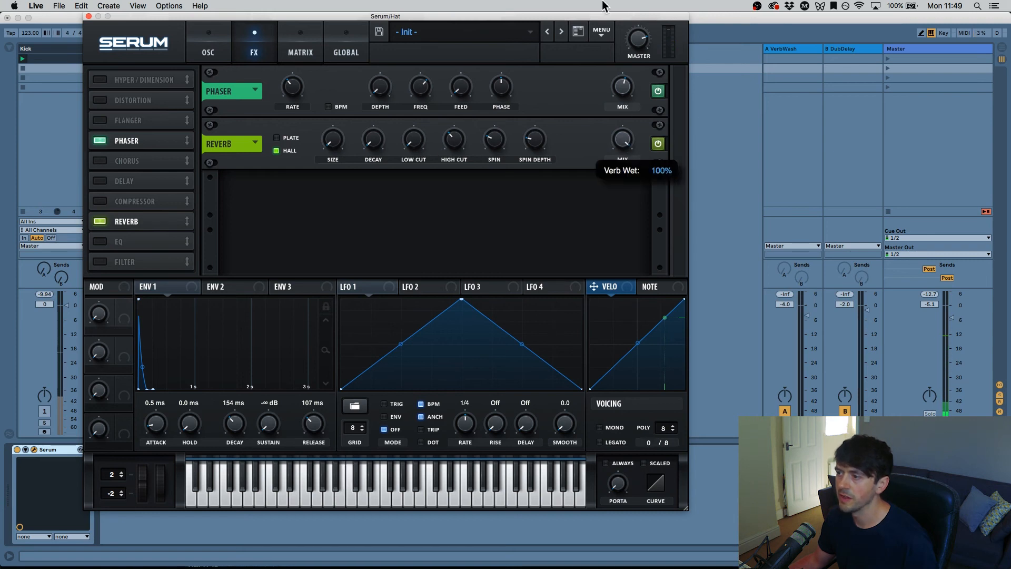
- Set the reverb's low cut to 85%, try a lower high cut, minimise the spin depth and keep the Hall type
drag(425, 146, 452, 193)
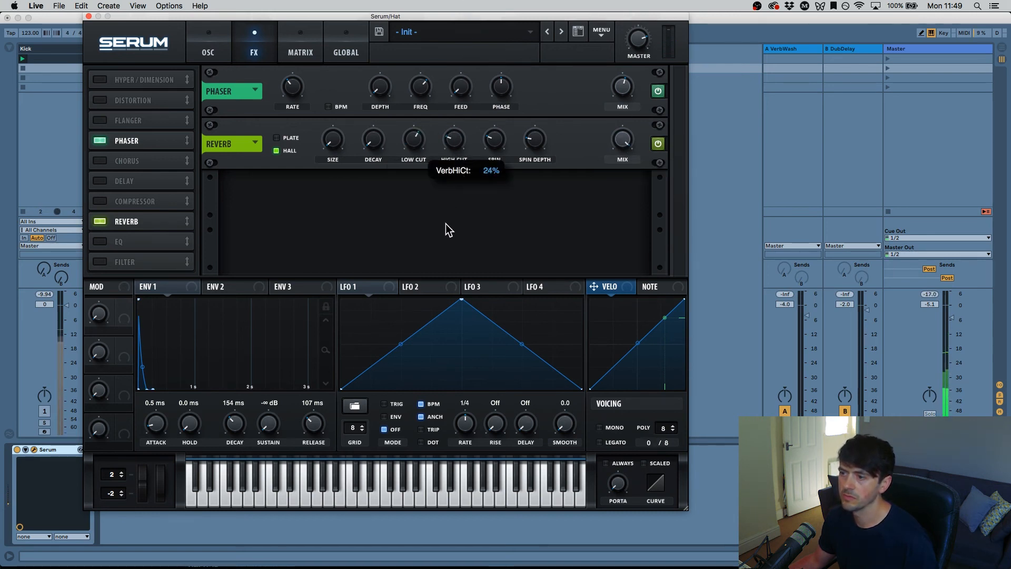
drag(446, 230, 432, 132)
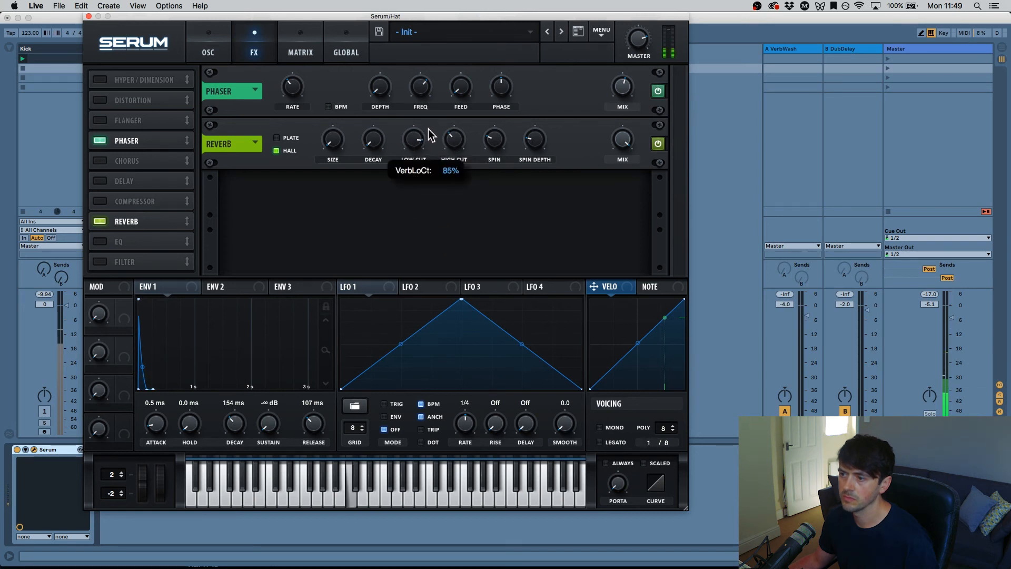
click(276, 152)
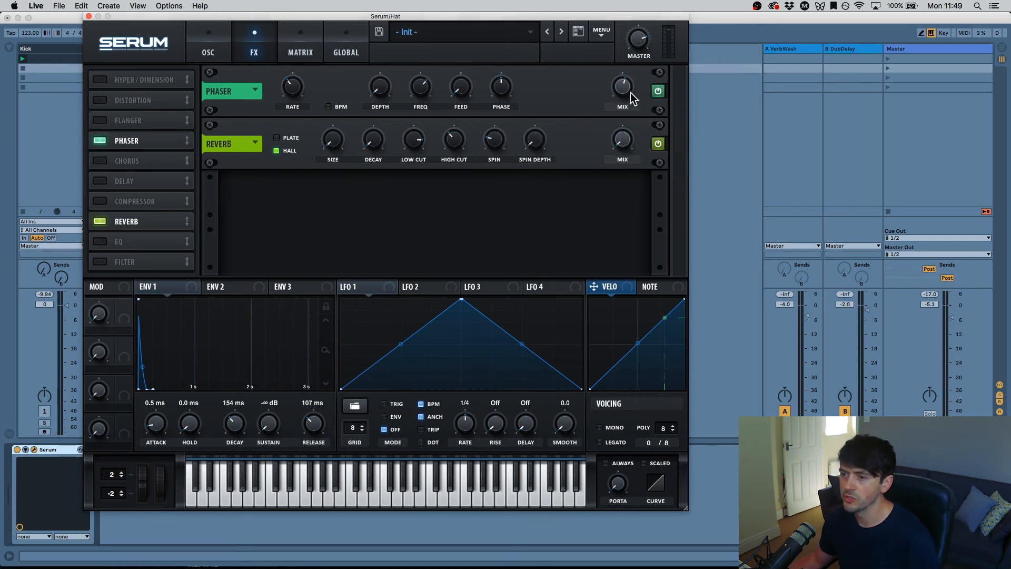
- Set the reverb mix to a small amount and compare the sound with the phaser bypassed and active
drag(624, 144, 624, 140)
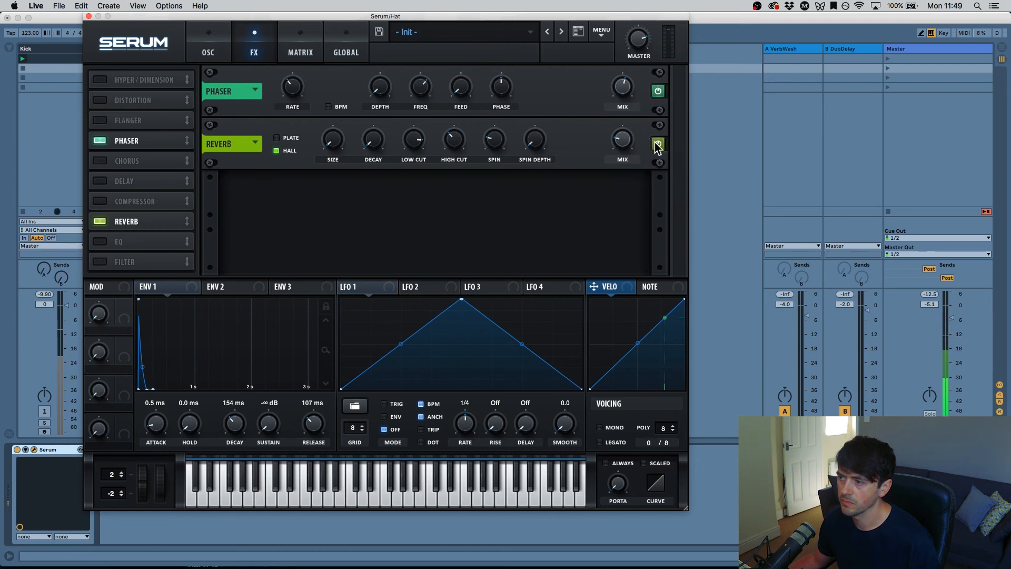
click(658, 93)
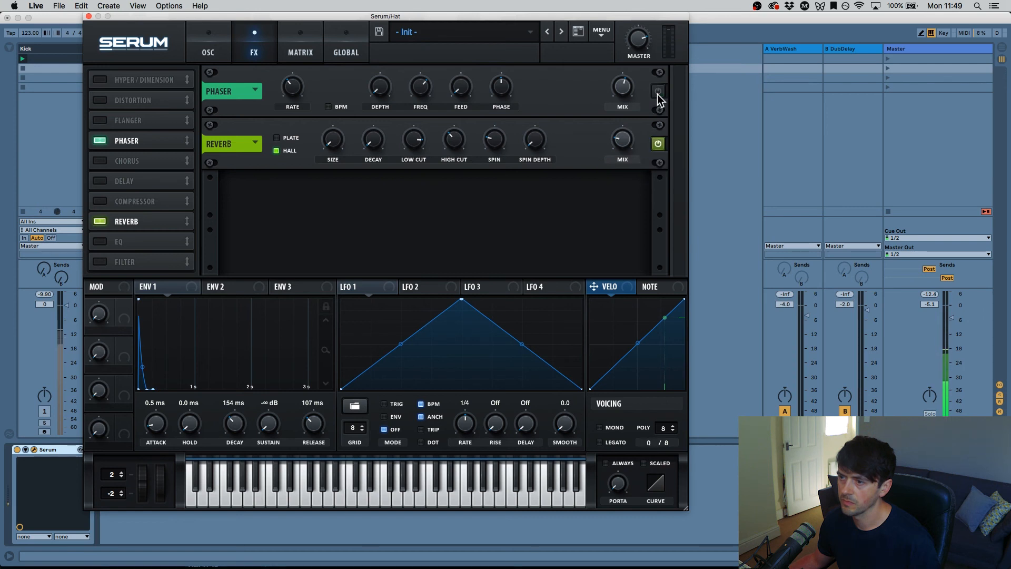
click(658, 93)
- Retune the BN 12 filter's cutoff by sweeping it down to about 1773 Hz and back up
click(209, 52)
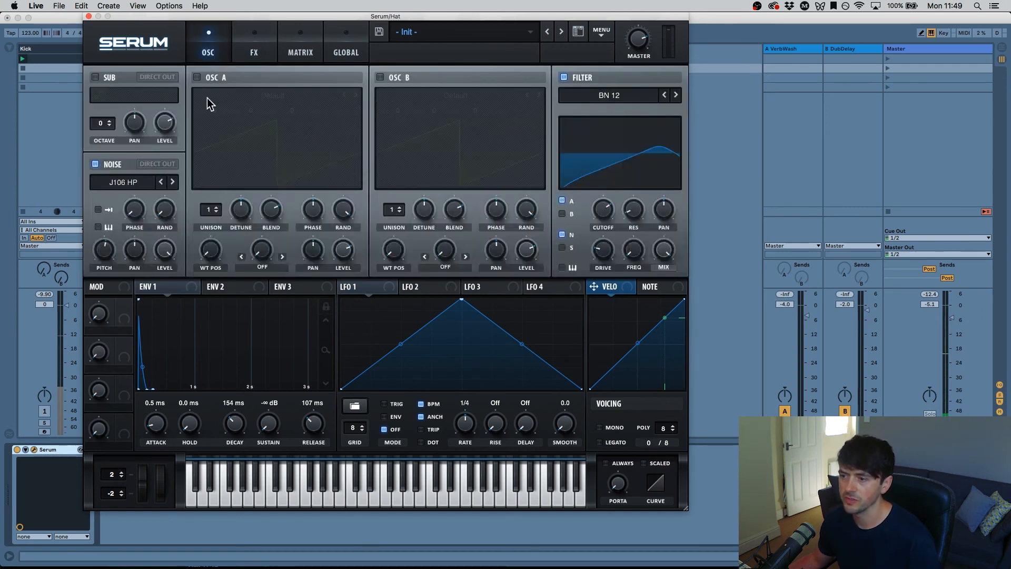
mouse_move(602, 210)
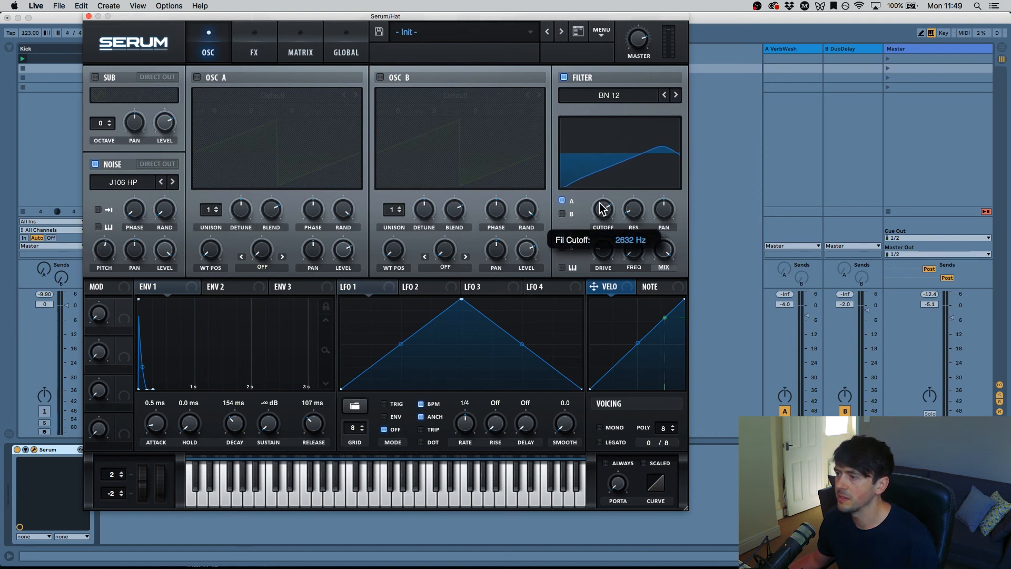
scroll(603, 210, up, 5)
scroll(603, 209, down, 5)
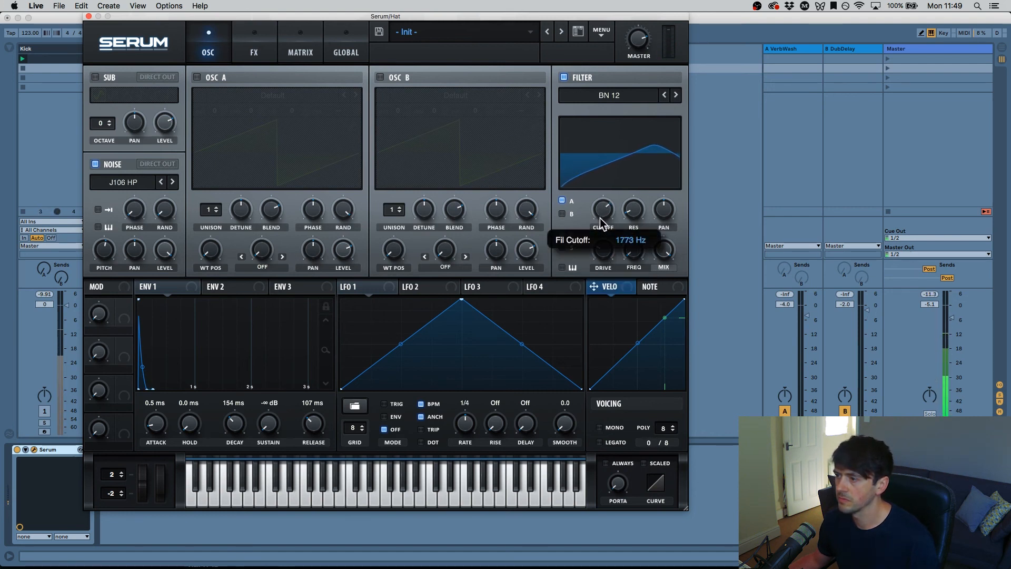
scroll(601, 216, up, 1)
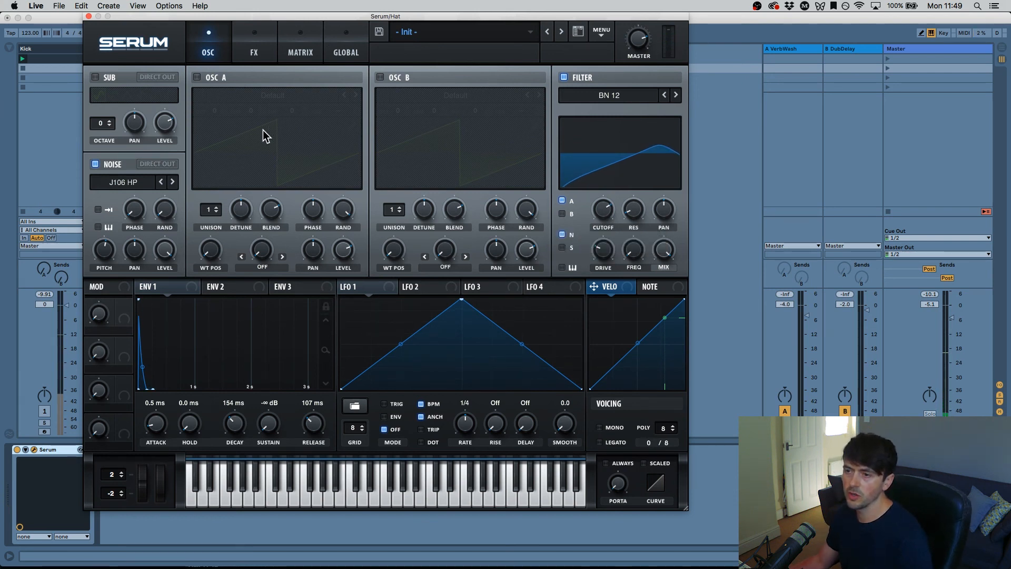
- Enable oscillator A and load the analog Basic Shapes wavetable
click(198, 77)
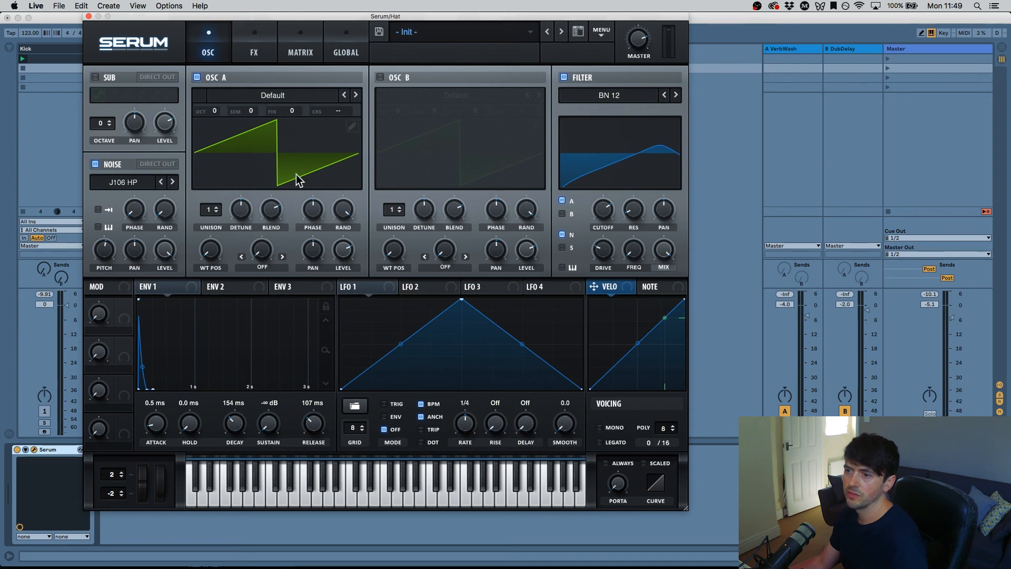
click(281, 94)
mouse_move(277, 106)
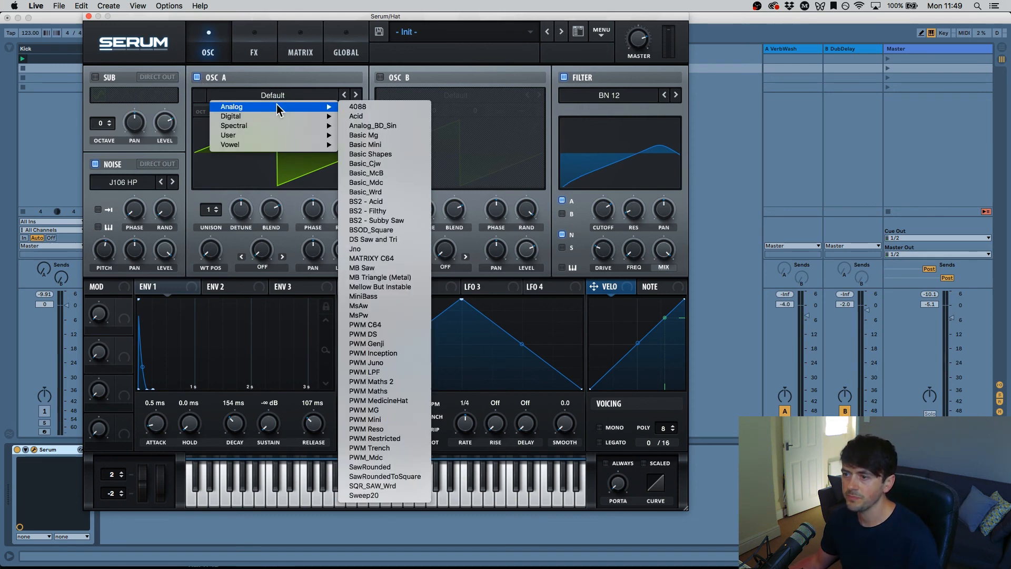
click(391, 155)
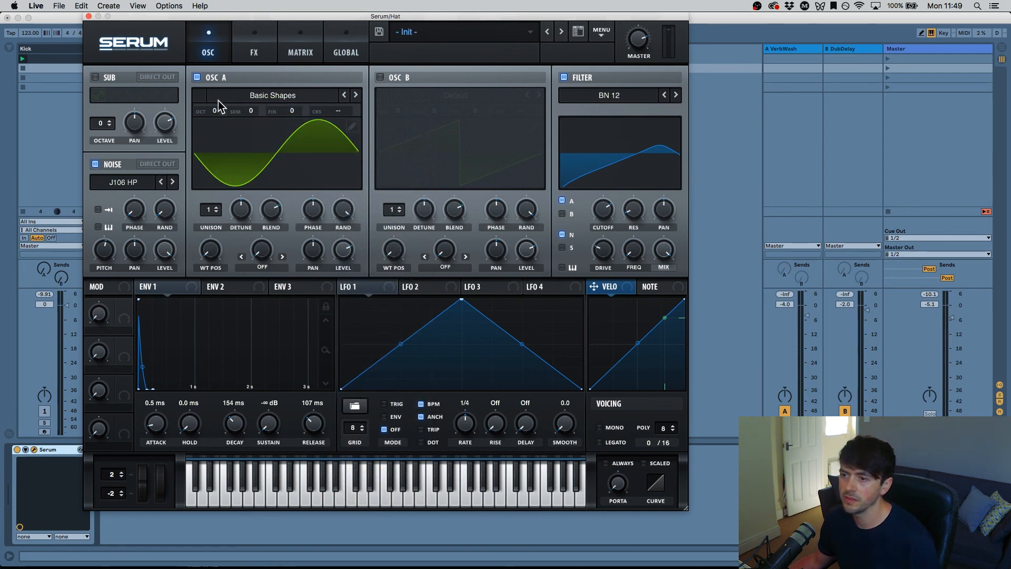
- Raise oscillator A by four octaves and assign Envelope 1 to its level with a modulation amount of about 35
drag(217, 110, 225, 20)
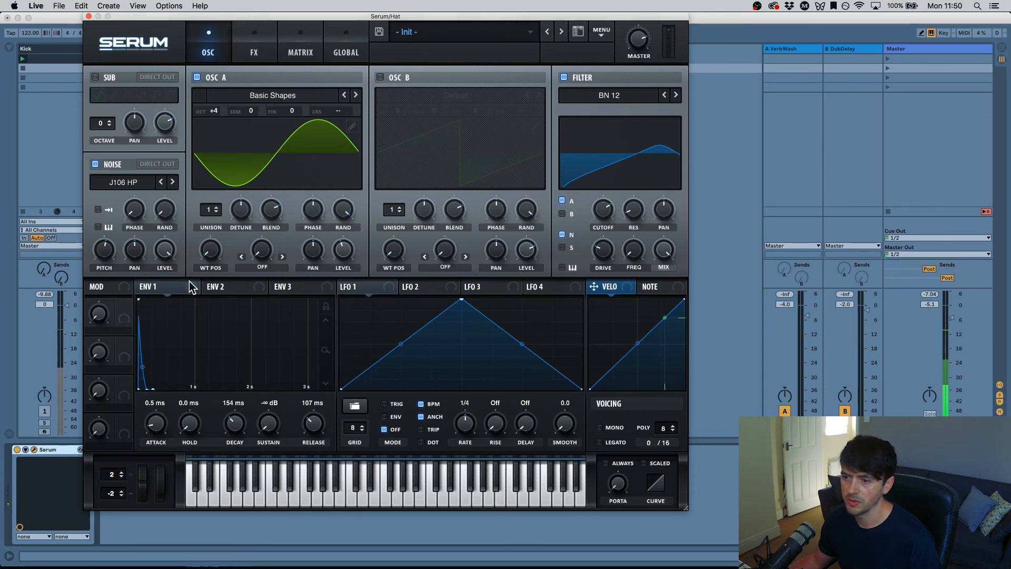
drag(194, 288, 343, 250)
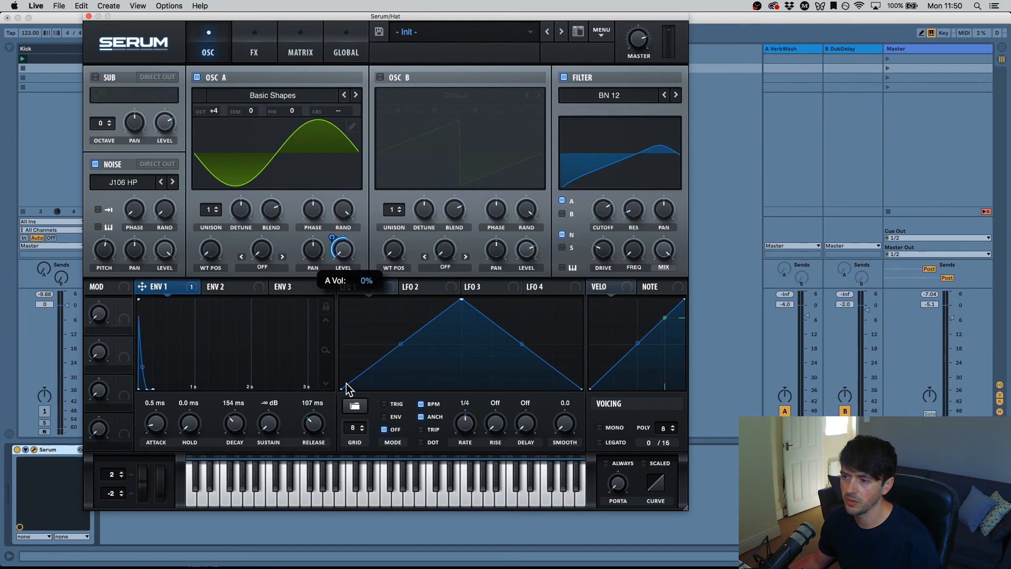
mouse_move(334, 244)
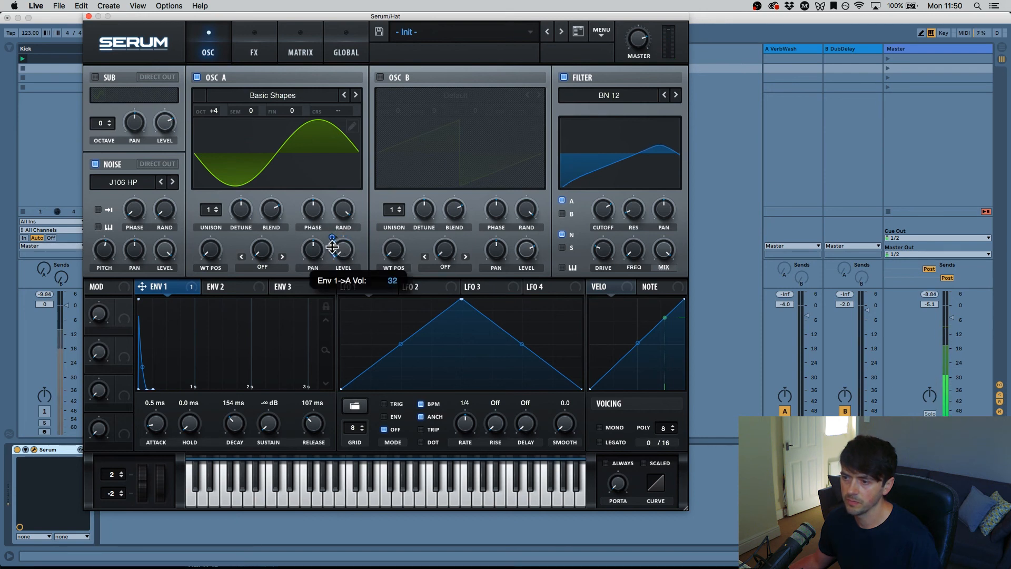
drag(333, 240, 331, 240)
- Set oscillator A's semitone offset to -7 and readjust the Envelope 1 modulation amount on its level
drag(242, 105, 251, 128)
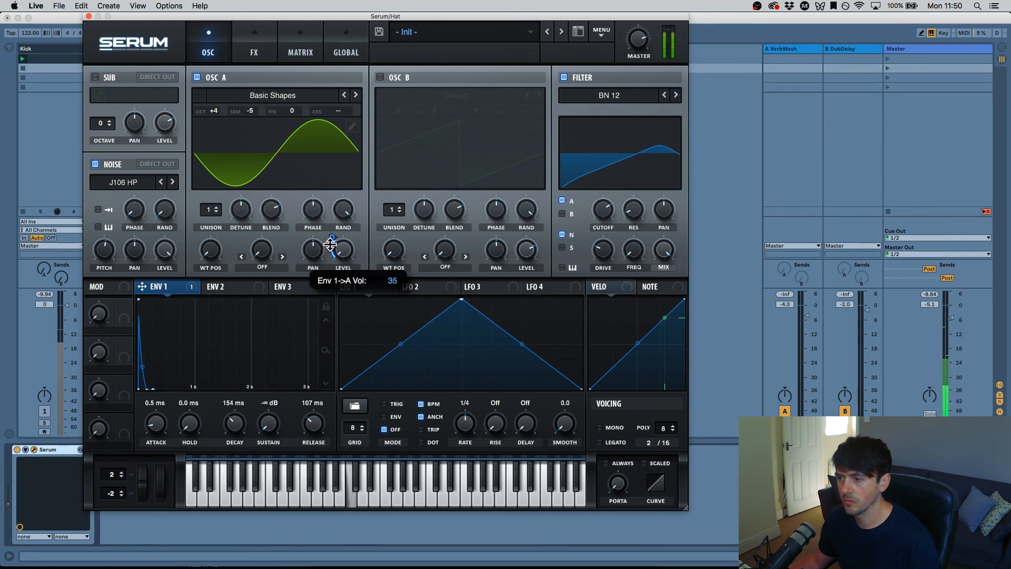
drag(249, 115, 248, 121)
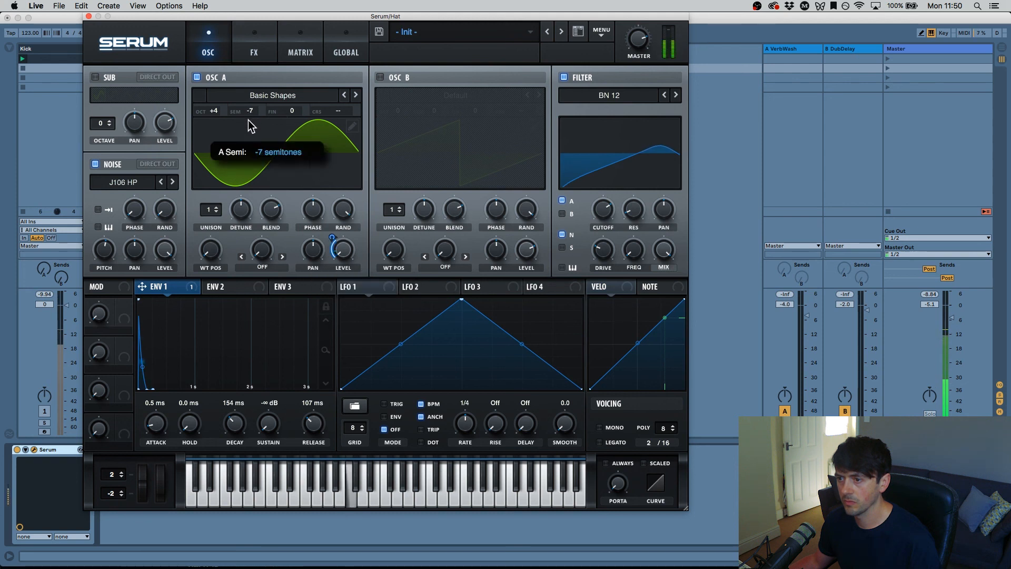
drag(332, 237, 330, 223)
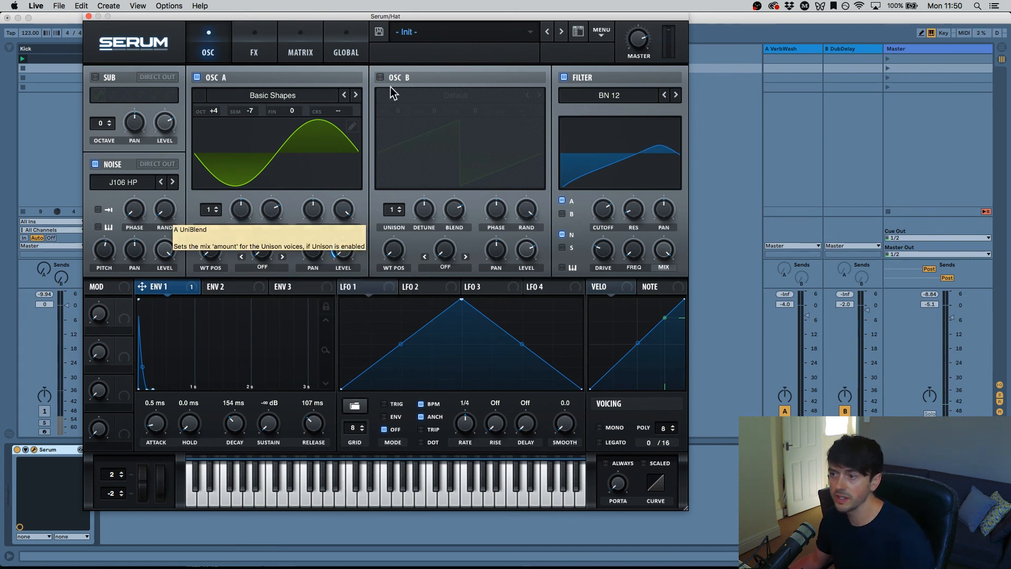
- Enable oscillator B, try the analog Basic Shapes wavetable, and load the analog BSOD_Square wavetable instead
click(379, 77)
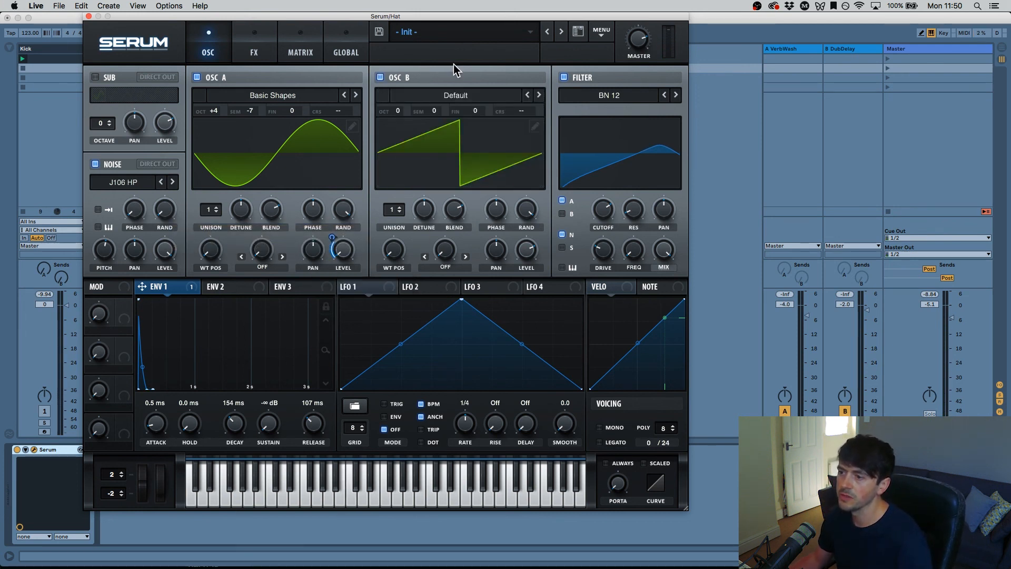
click(440, 91)
mouse_move(441, 108)
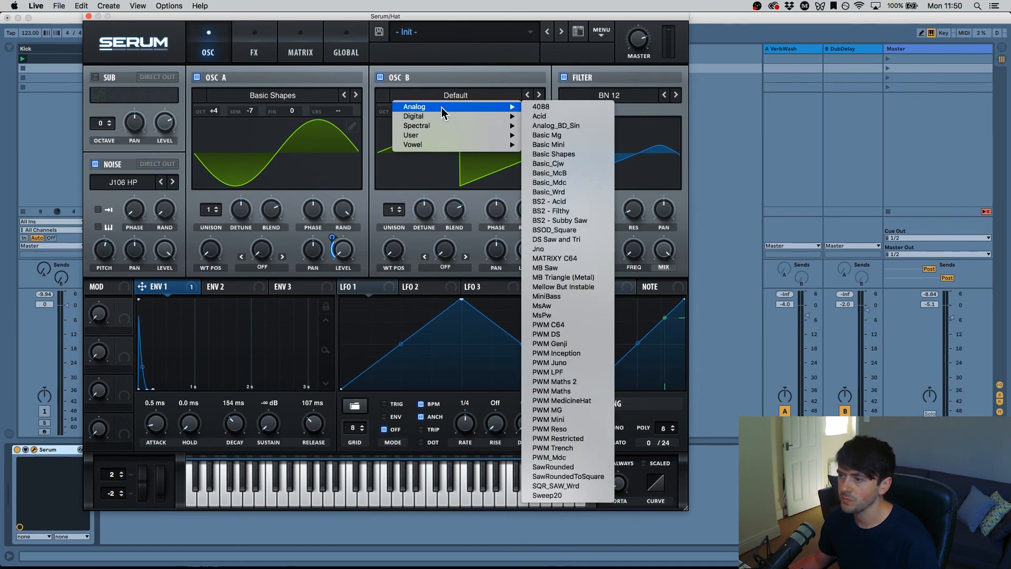
click(558, 154)
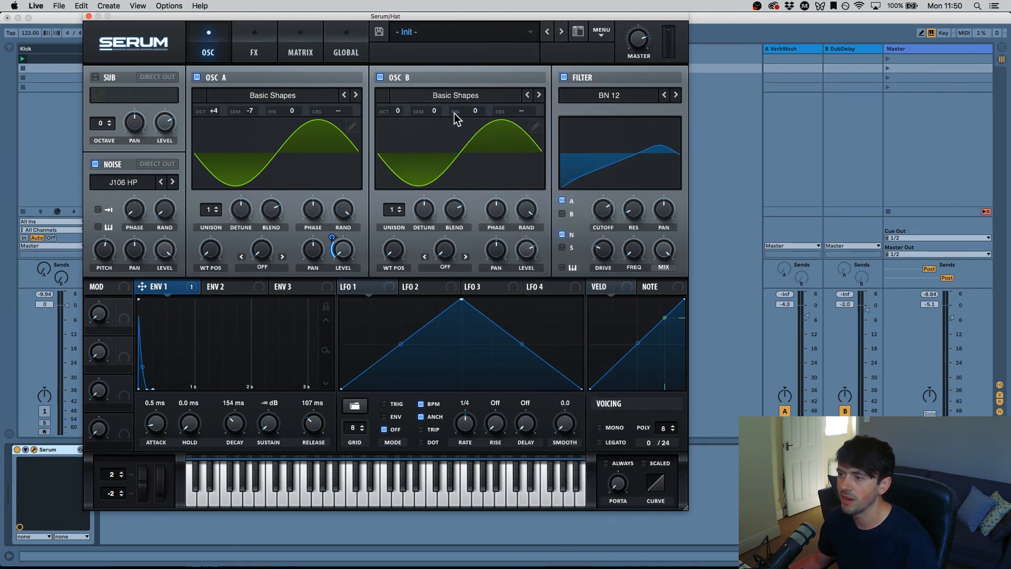
click(440, 94)
mouse_move(465, 106)
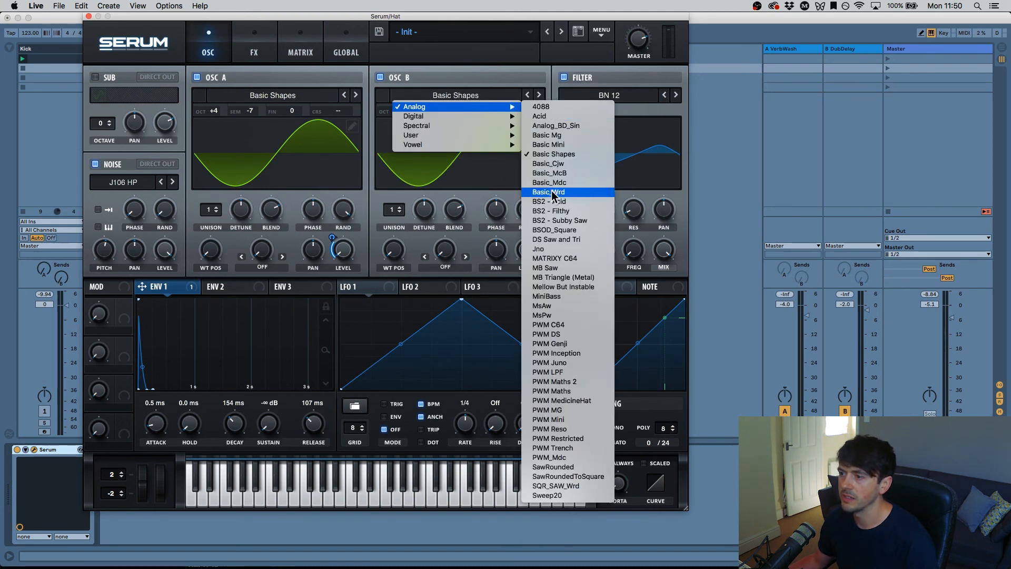
click(554, 226)
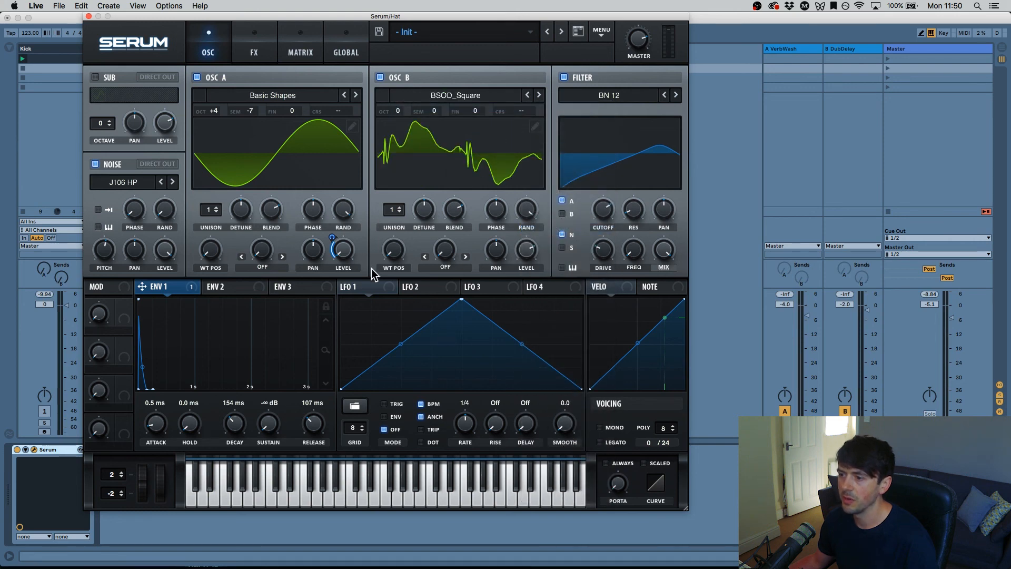
- Set oscillator A's warp mode to FM (from B), bring up the warp amount, and switch off the noise oscillator
click(262, 268)
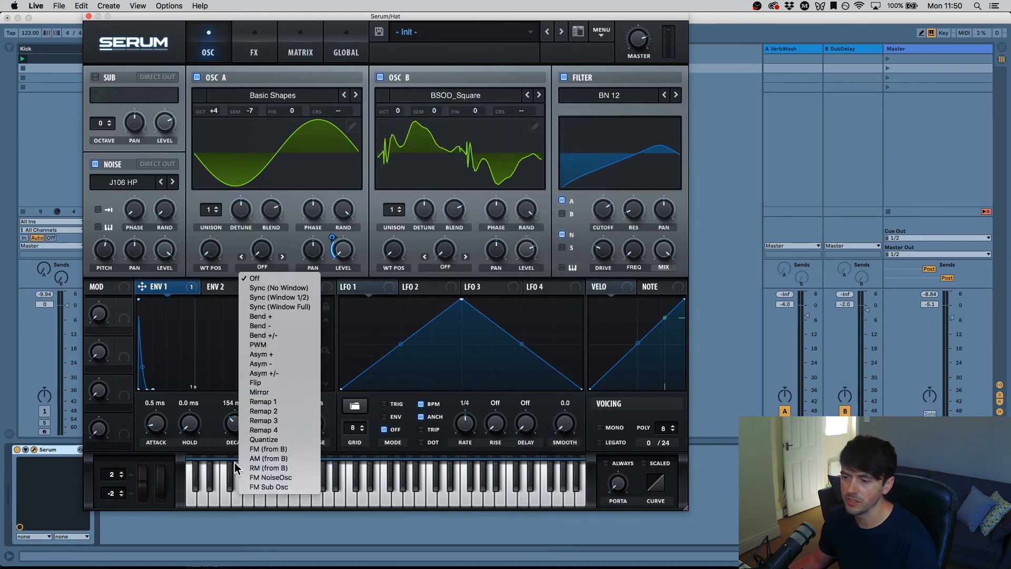
click(263, 449)
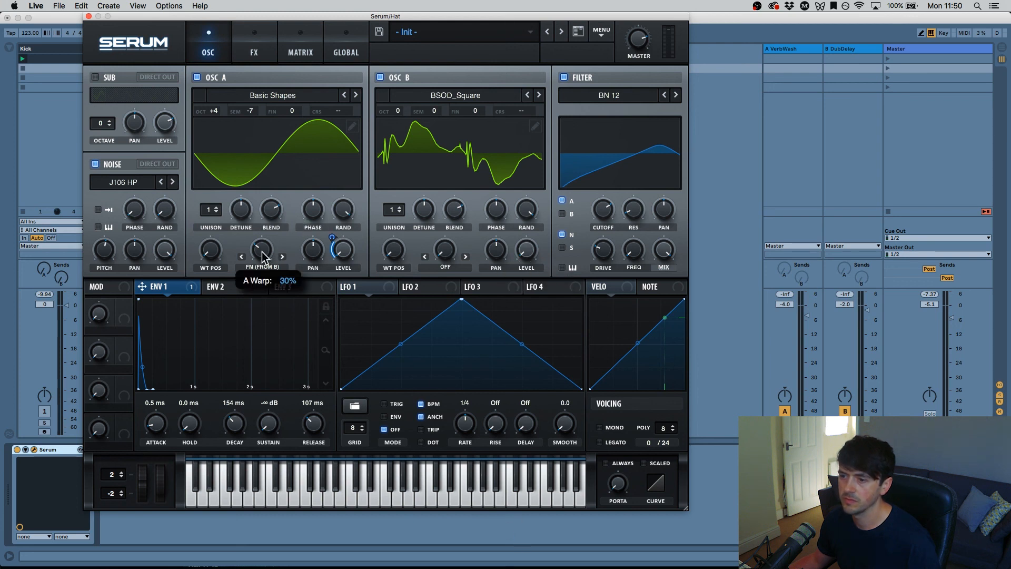
click(95, 165)
- Raise the Envelope 1 amount on oscillator A's level to about 94, and rebalance it with the noise oscillator switched back on
mouse_move(341, 255)
mouse_down()
mouse_move(334, 204)
mouse_move(339, 237)
mouse_up()
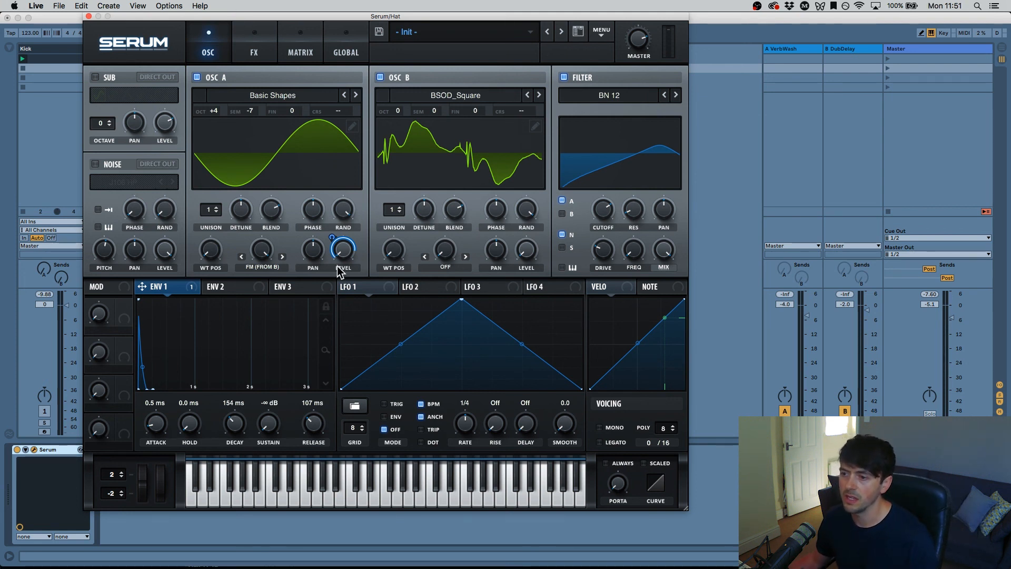
drag(336, 233, 335, 232)
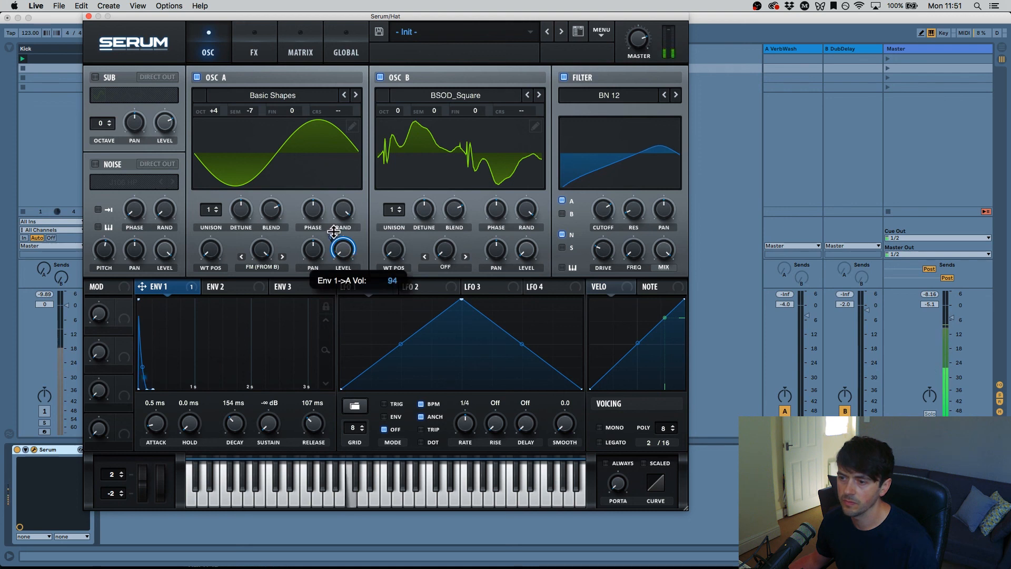
click(94, 166)
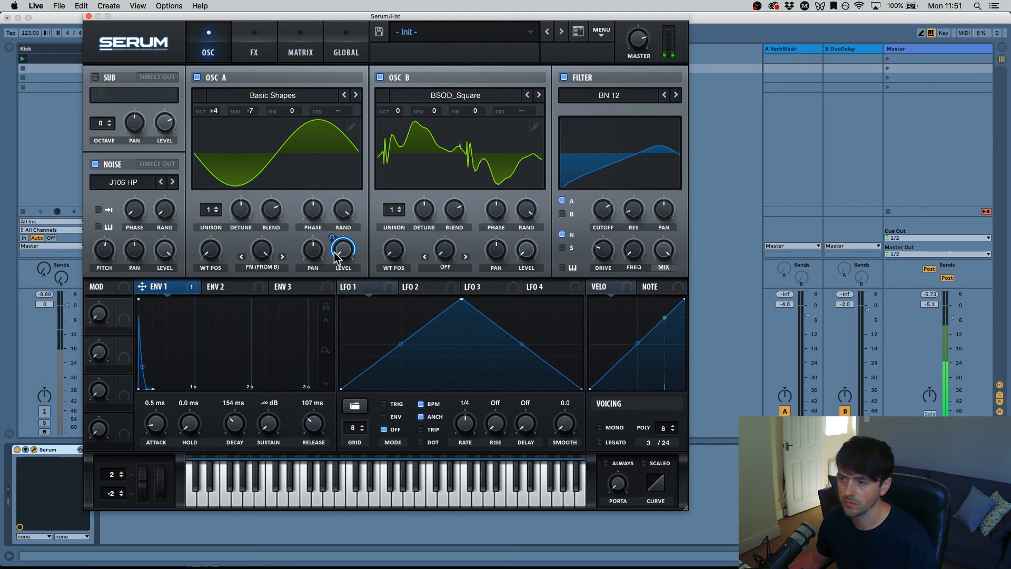
mouse_move(332, 237)
mouse_down()
mouse_move(323, 336)
mouse_move(322, 240)
mouse_up()
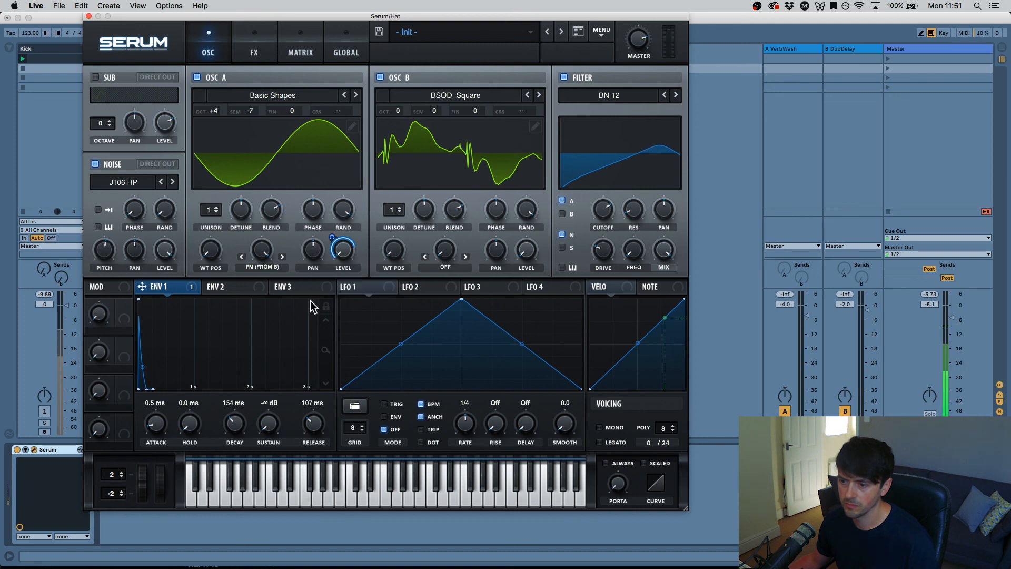
- Set Envelope 1's release to 115 ms and, after trying a longer decay, its decay to 119 ms
drag(237, 417, 311, 426)
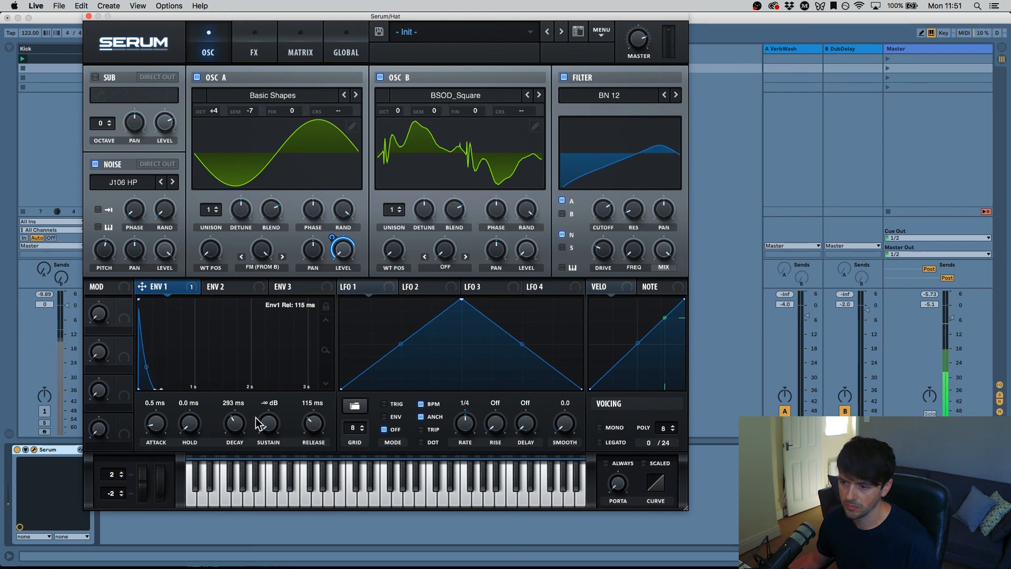
drag(243, 424, 241, 429)
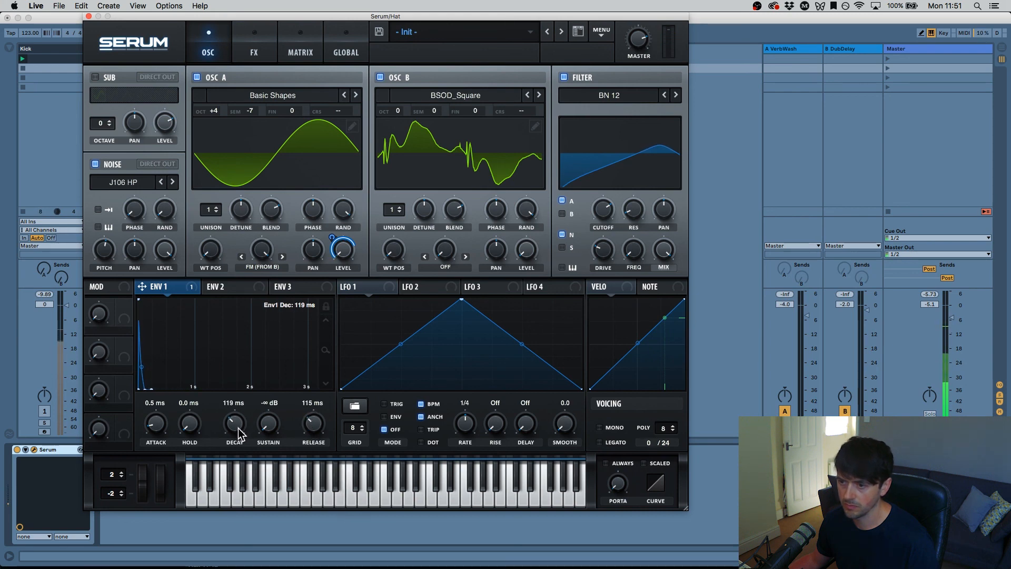